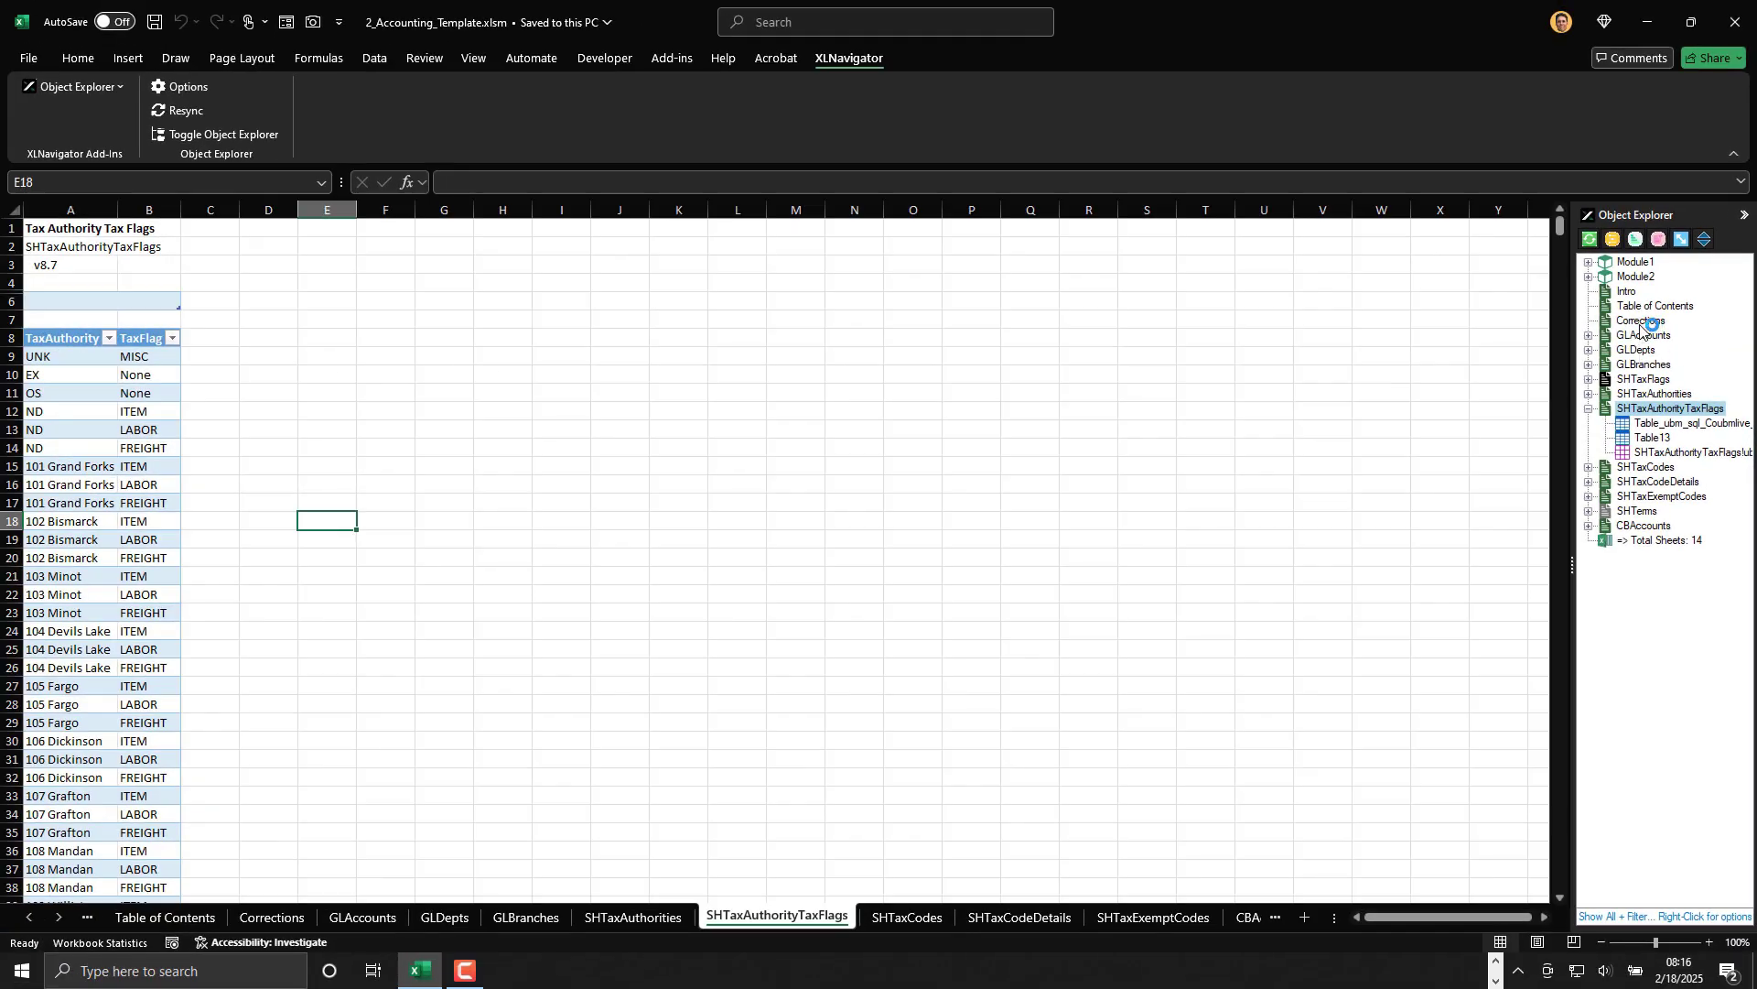
Navigate through Object Explorer to the Corrections and GLDepts sheets, then select GLDepts' table and its named range
{"action": "left_click", "coordinate": [1644, 322]}
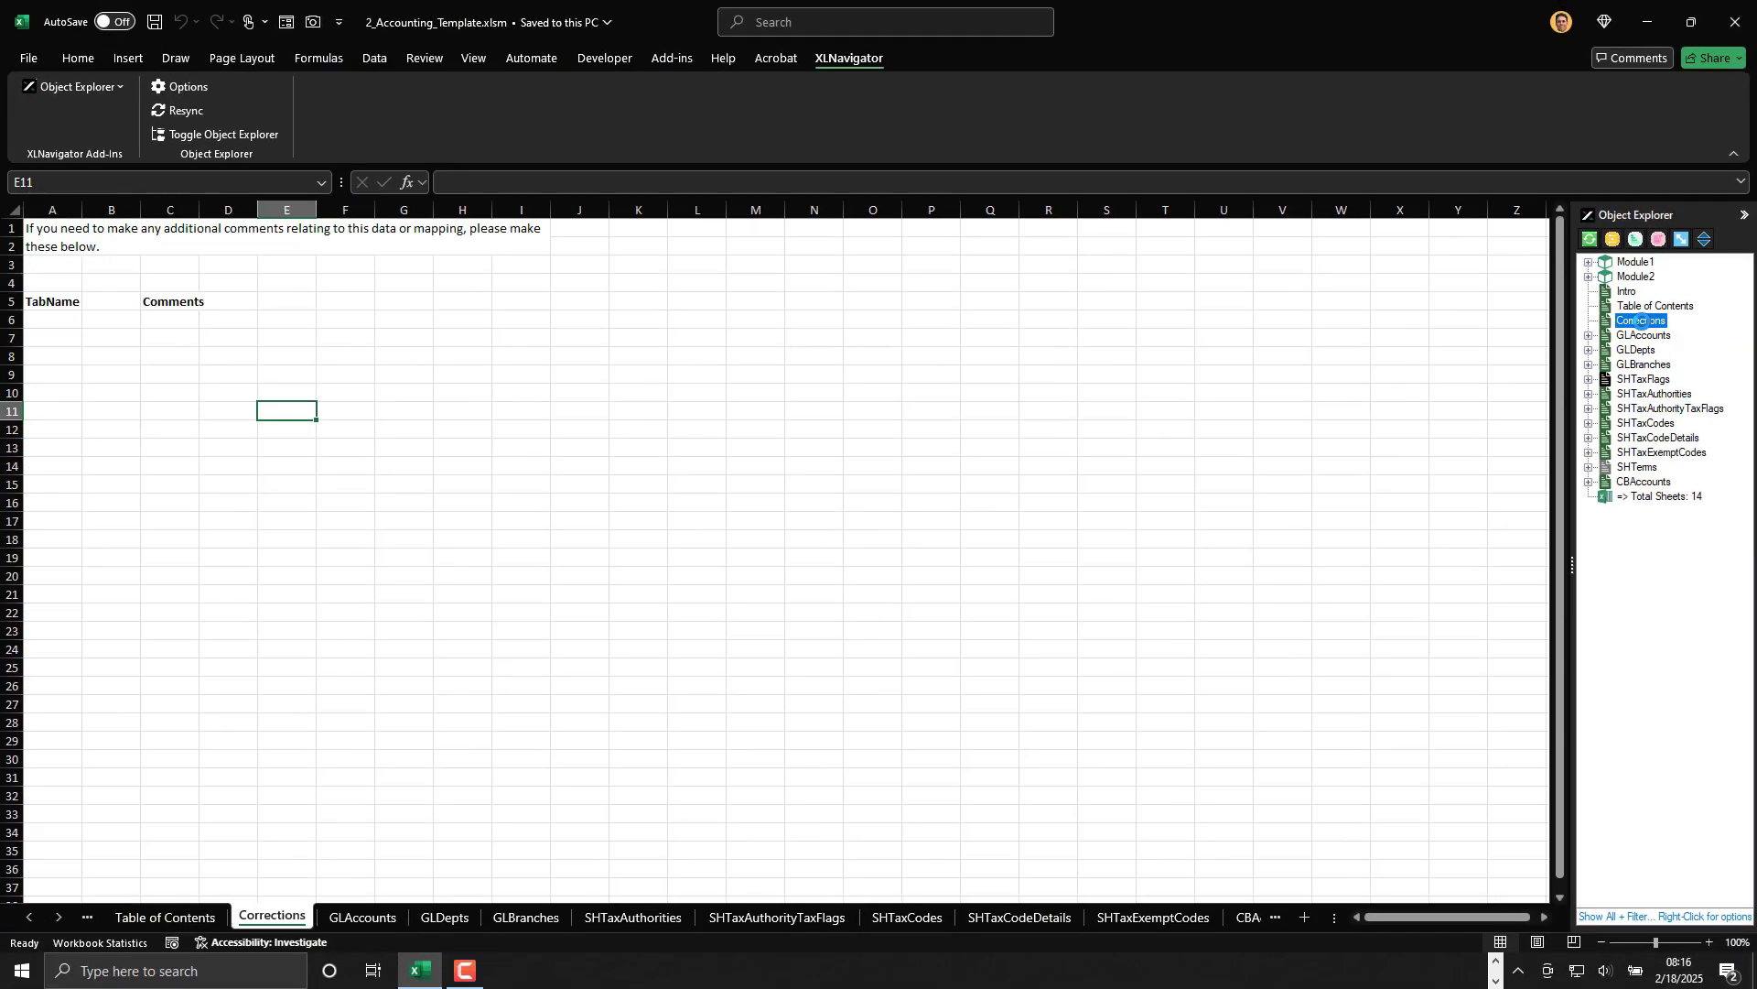
{"action": "left_click", "coordinate": [1637, 351]}
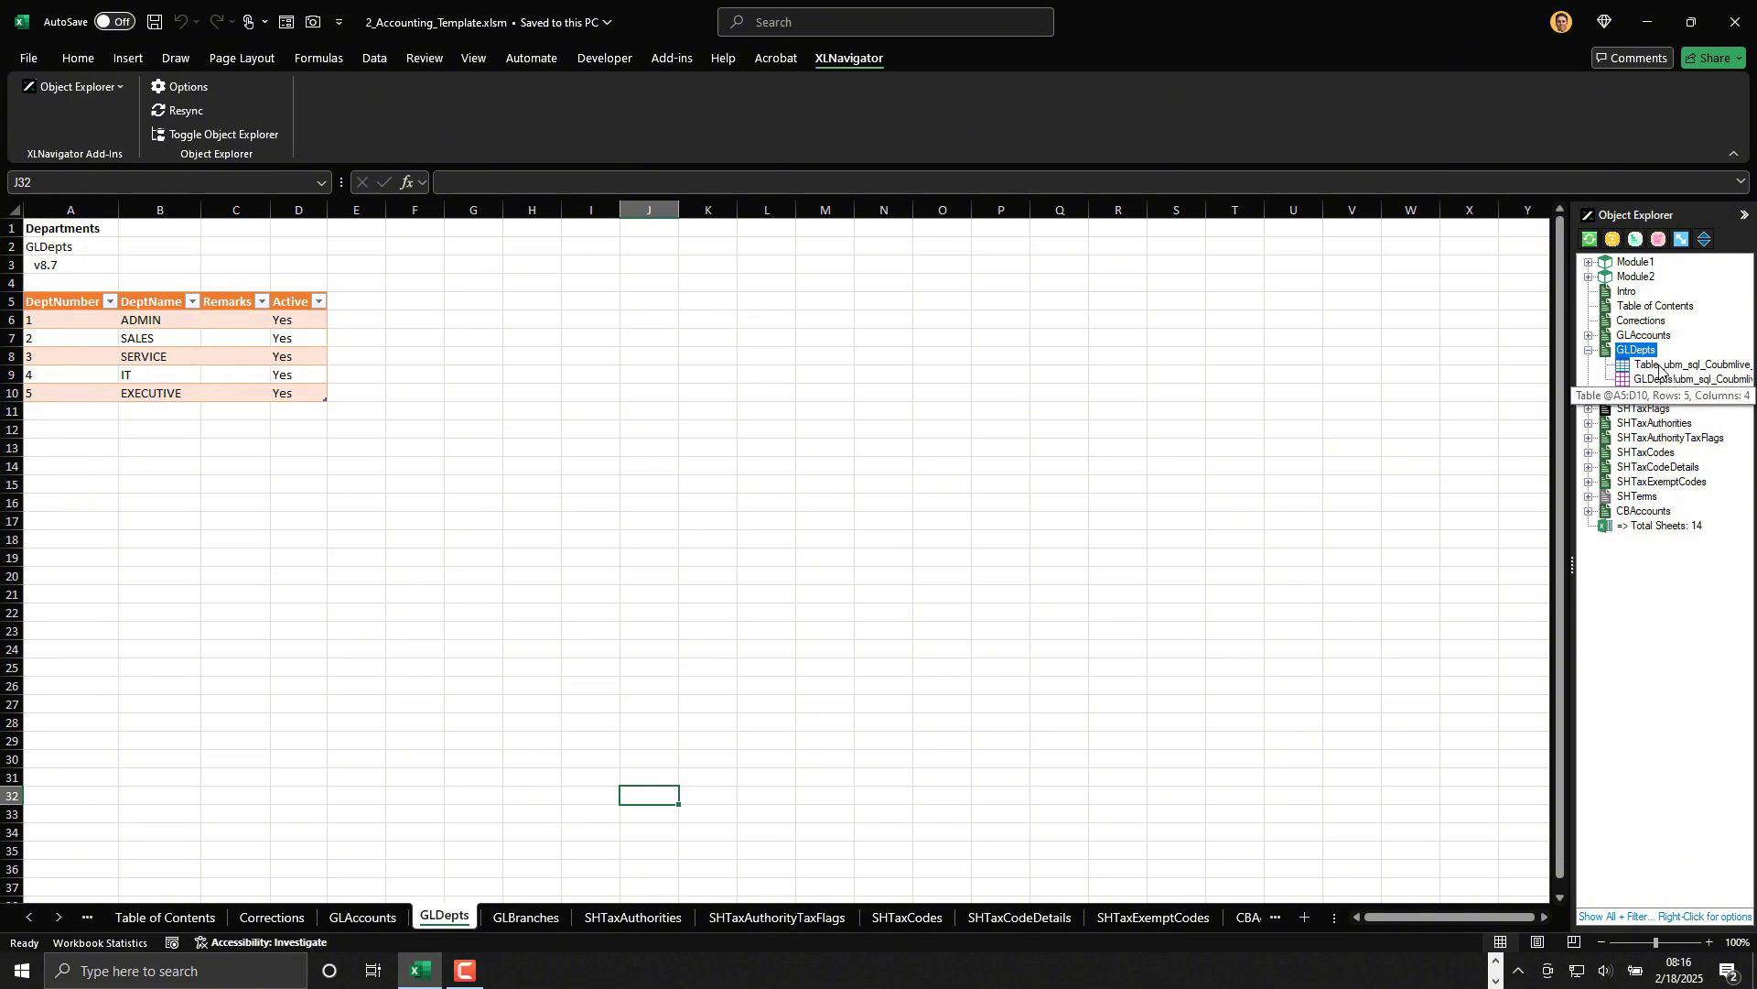
{"action": "left_click", "coordinate": [1661, 368]}
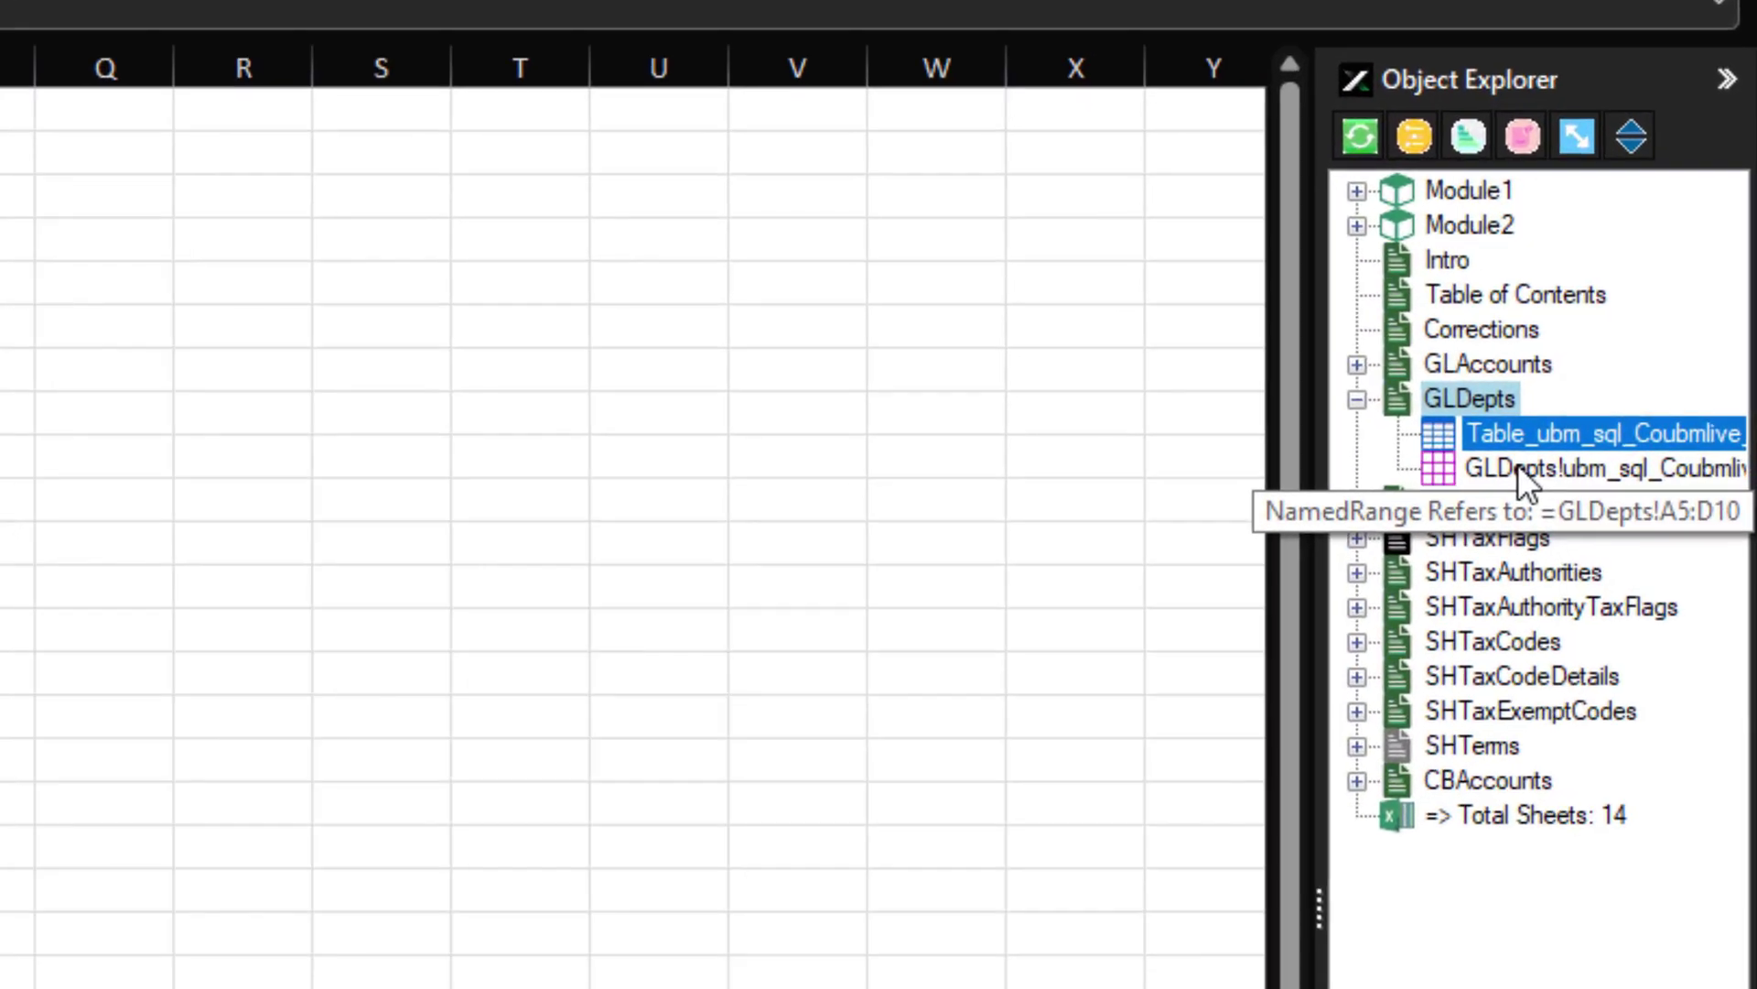
{"action": "left_click", "coordinate": [1658, 382]}
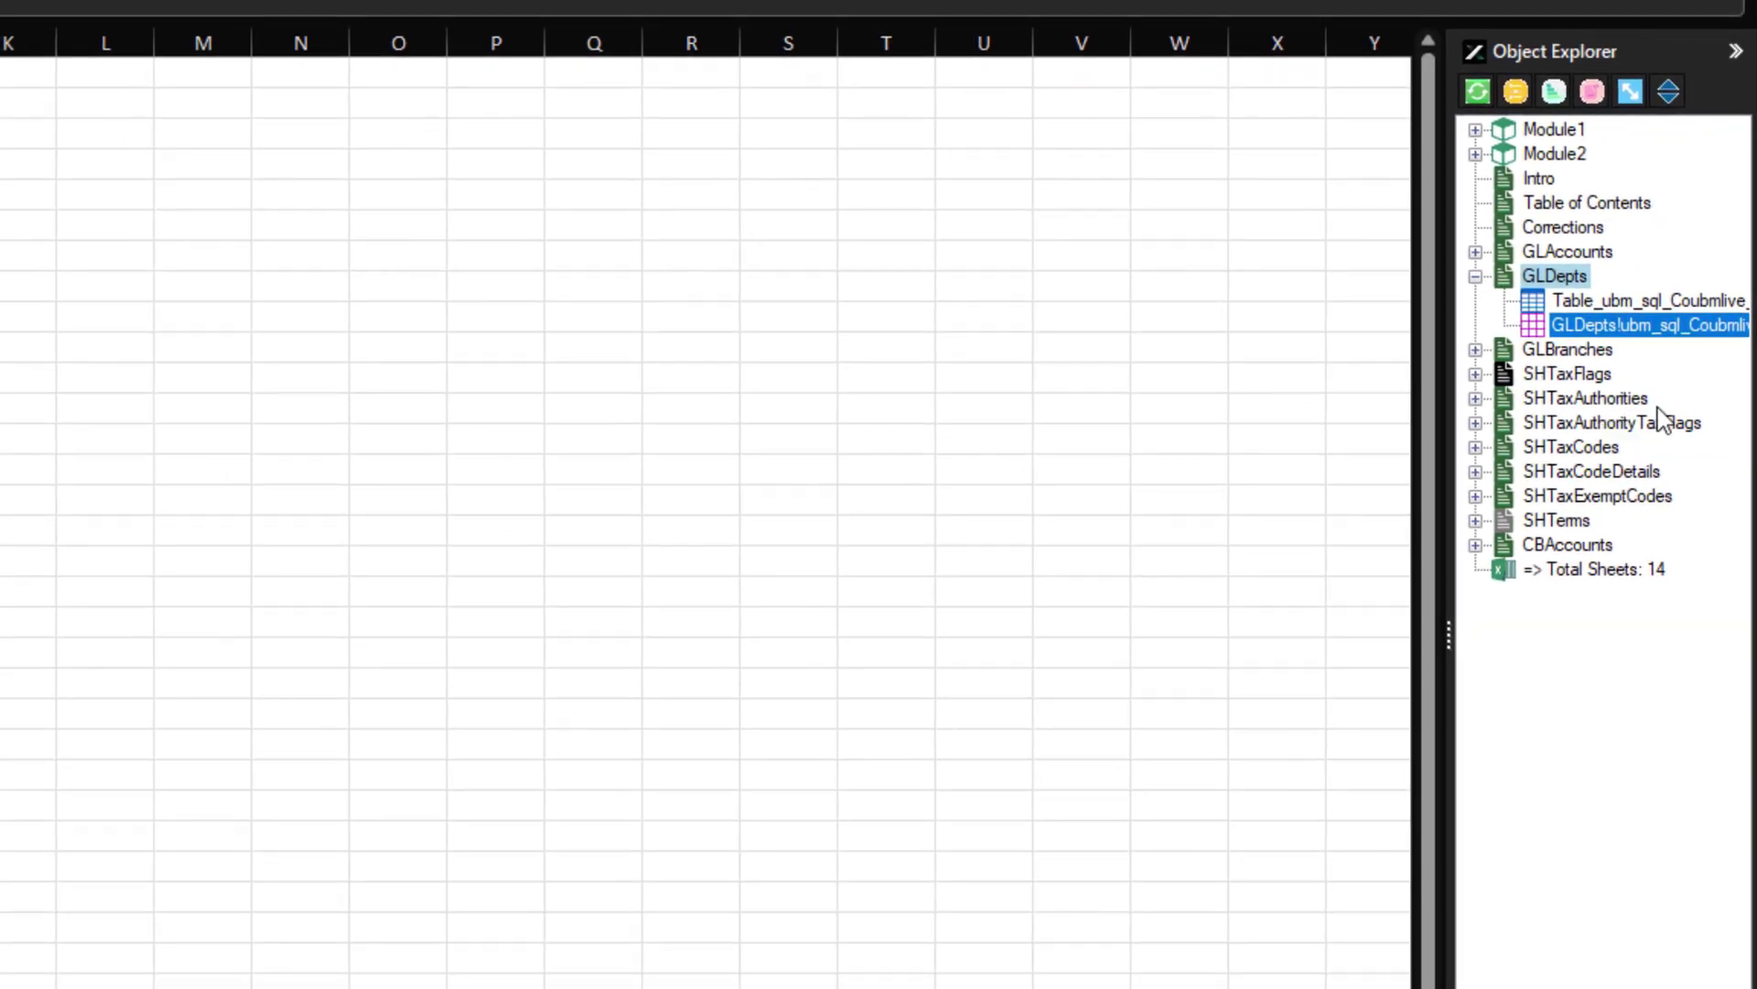
Open the very hidden SHTaxFlags sheet without making it visible, and check Excel's Unhide list without unhiding anything
{"action": "double_click", "coordinate": [1543, 376]}
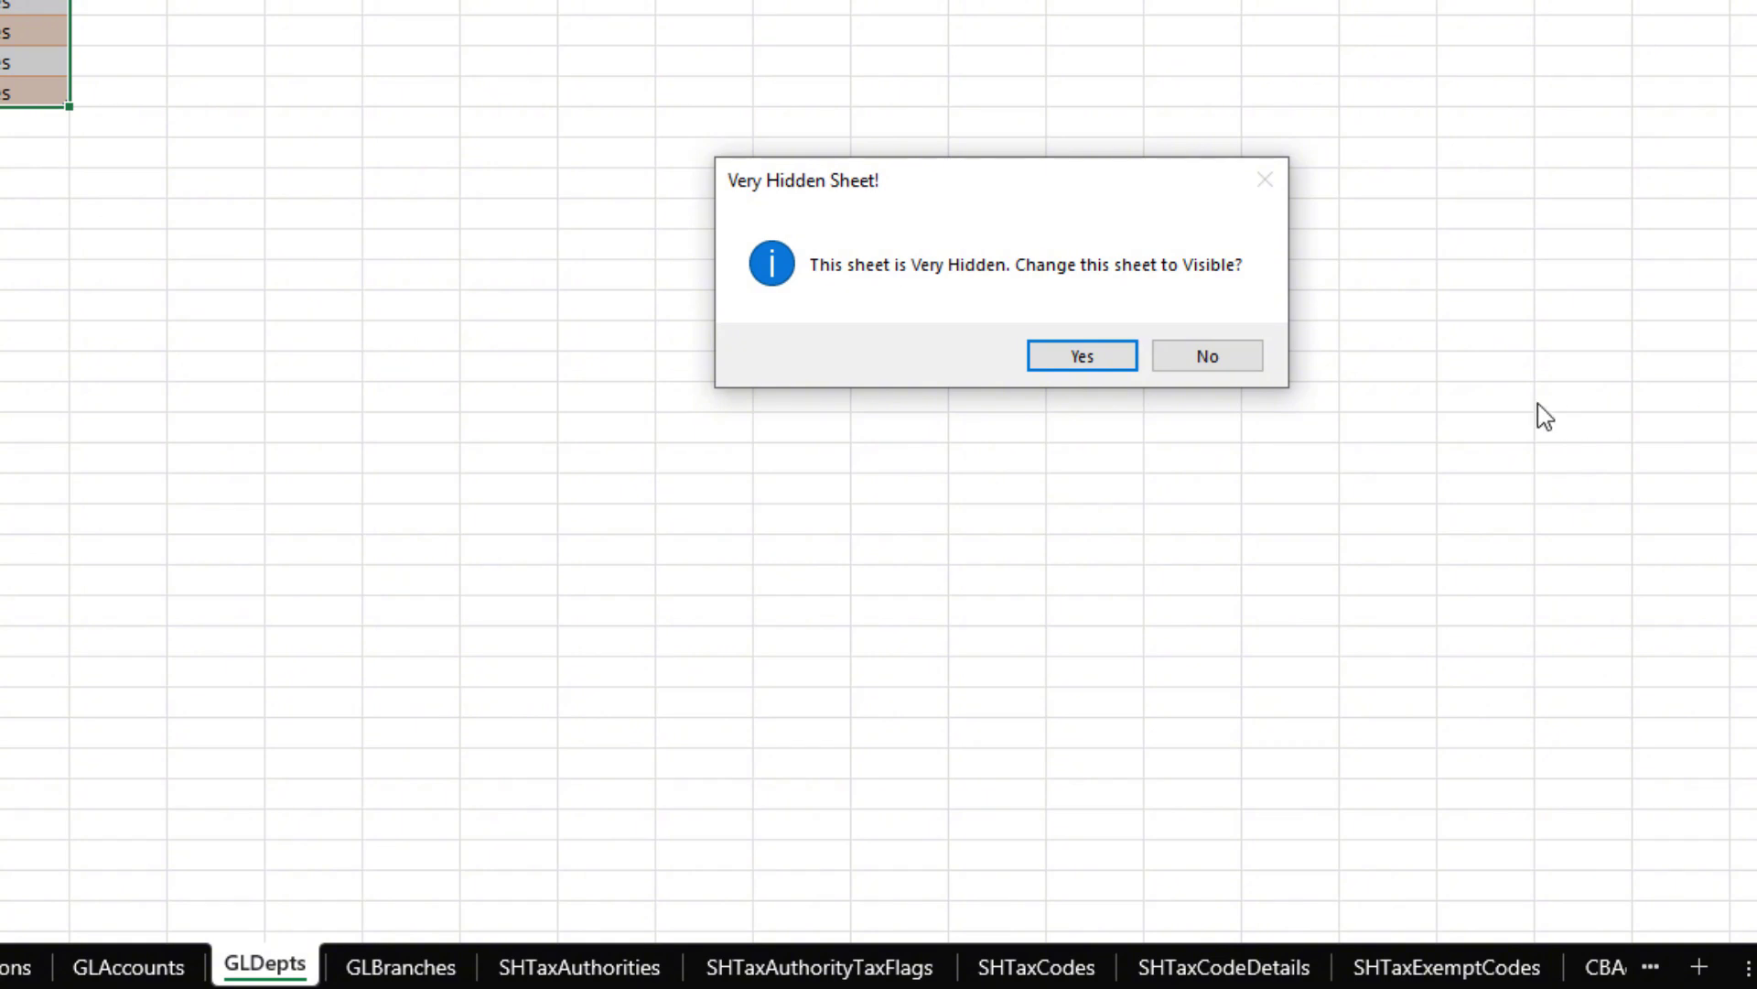
{"action": "left_click", "coordinate": [1194, 356]}
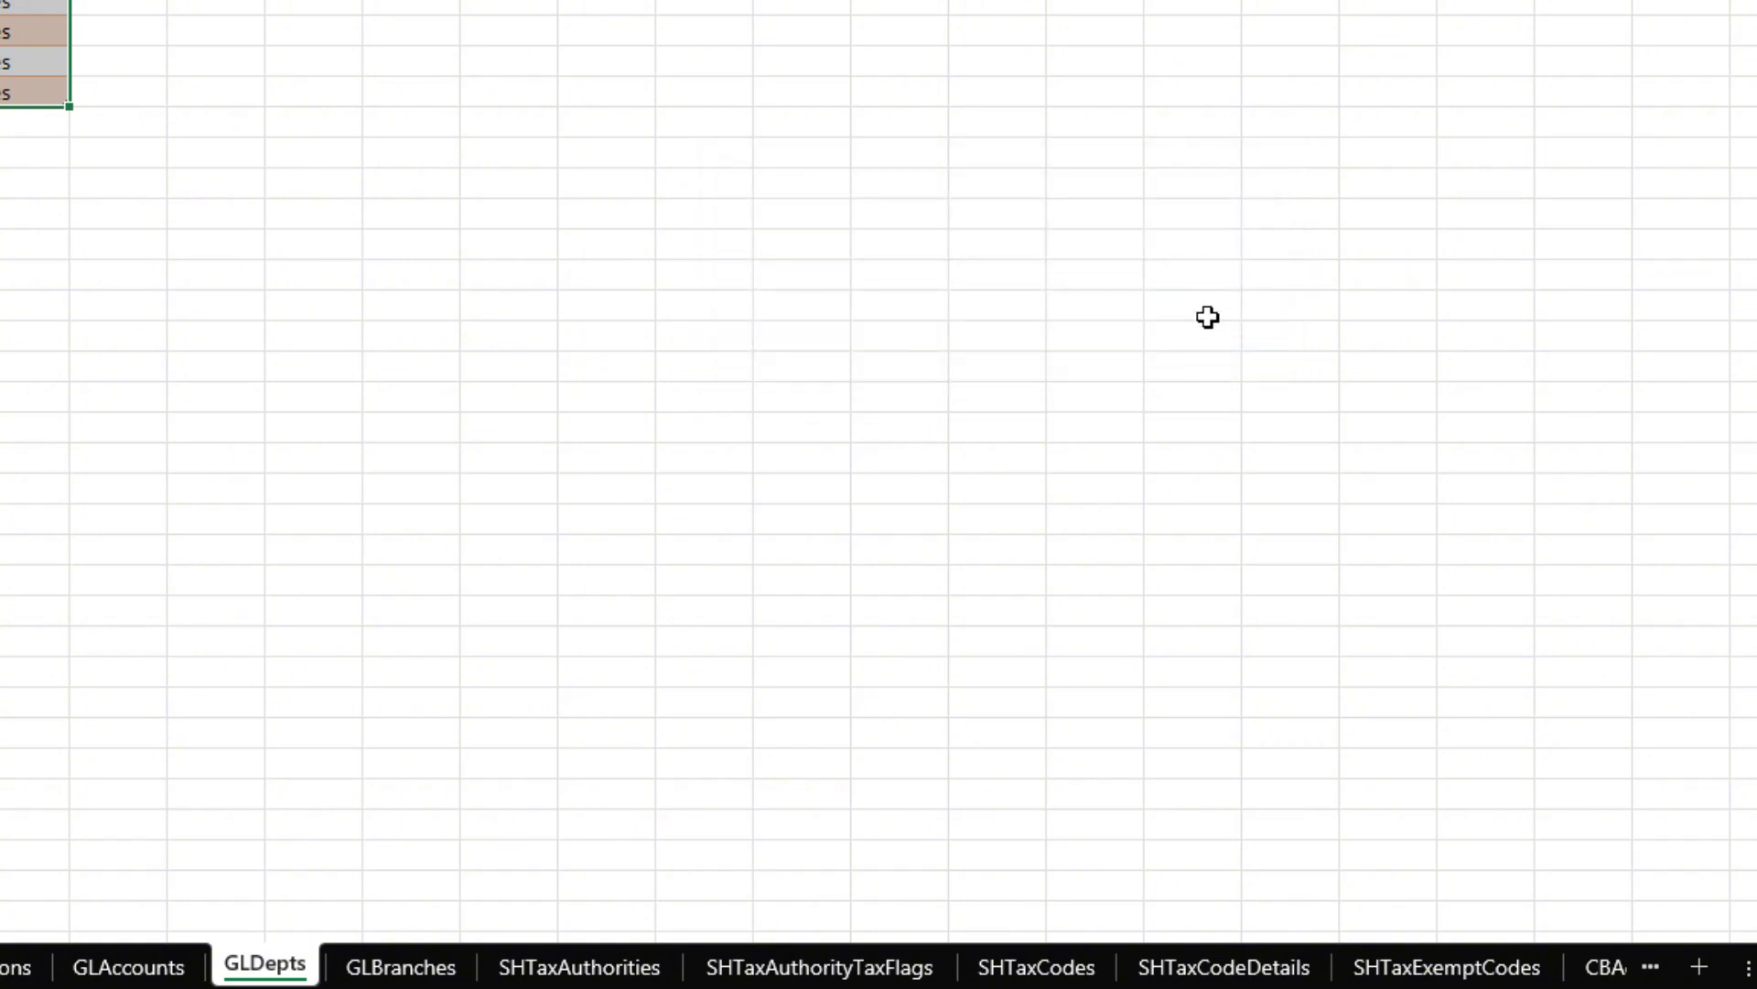
{"action": "right_click", "coordinate": [262, 973]}
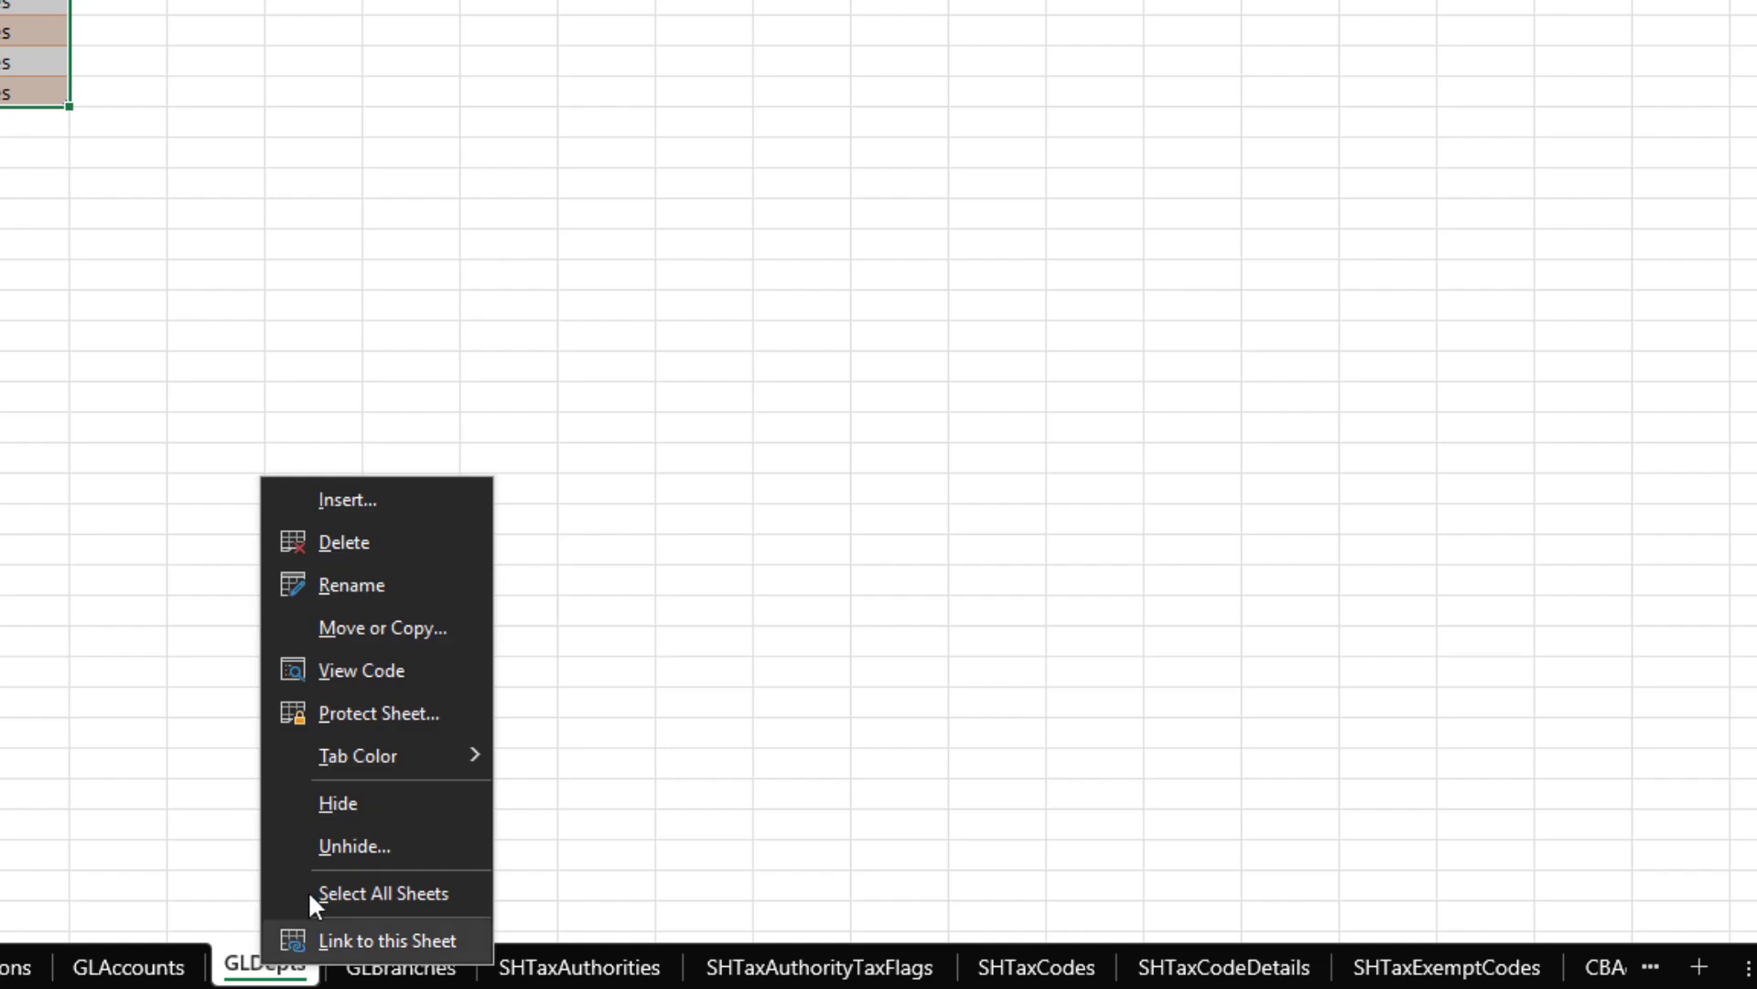
{"action": "left_click", "coordinate": [348, 843]}
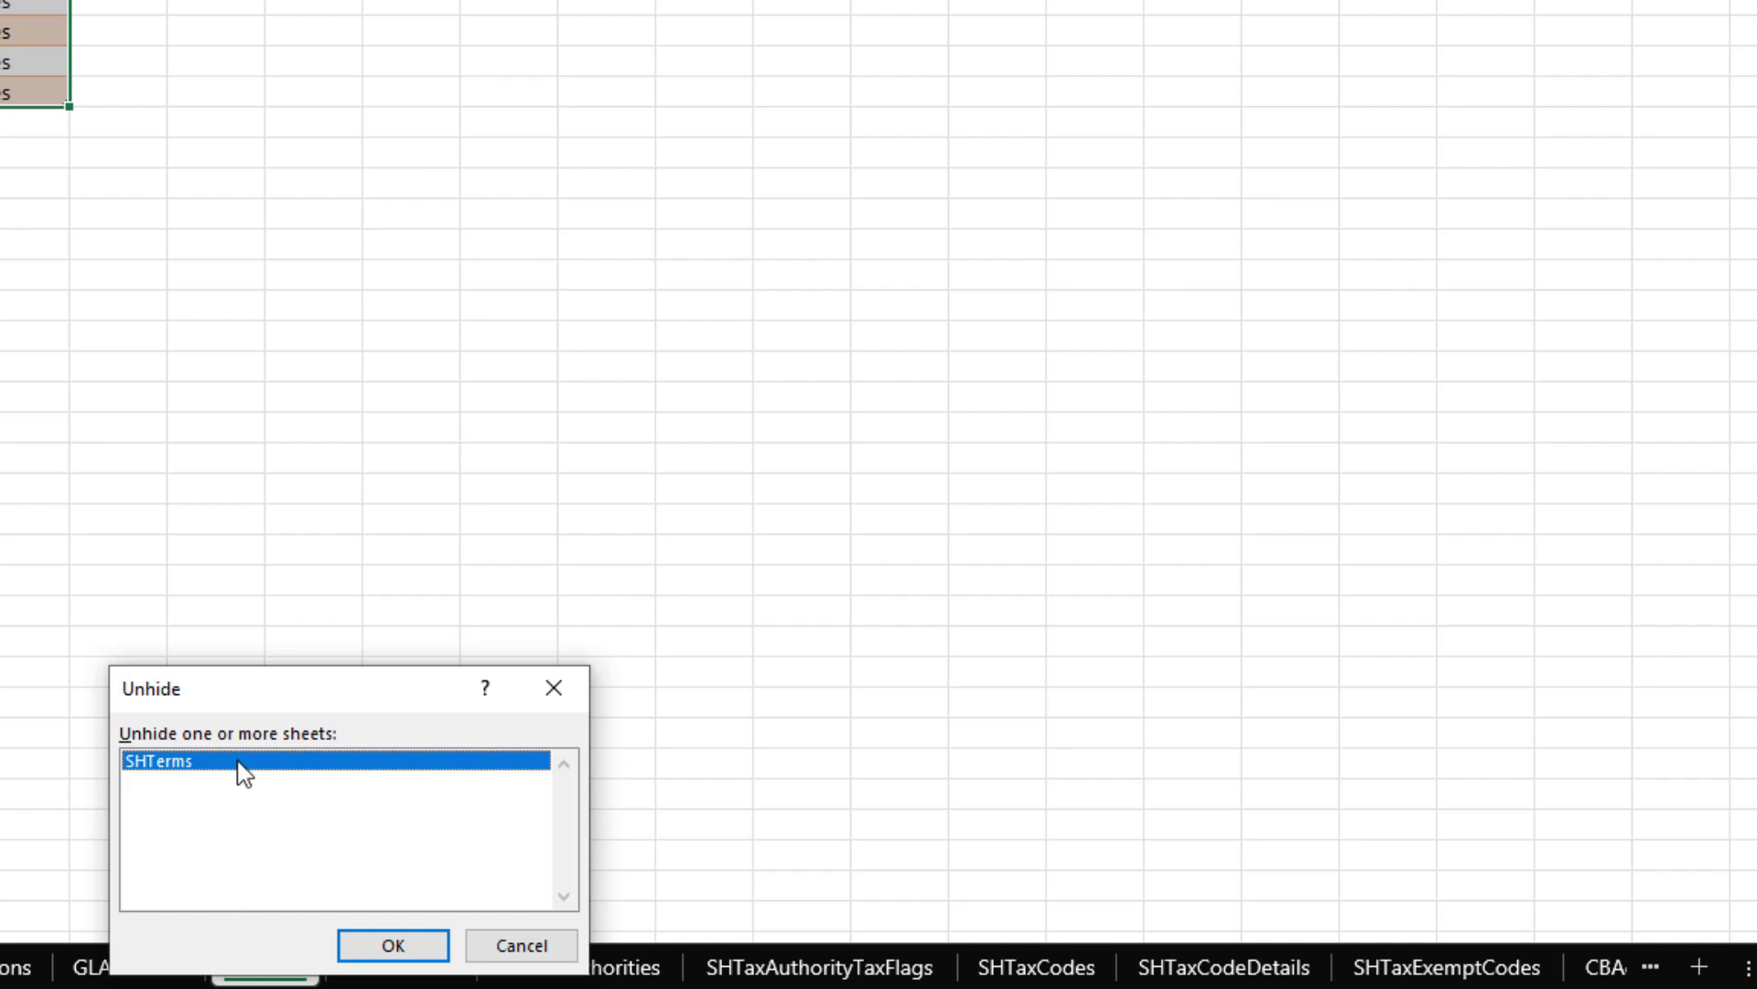
{"action": "left_click", "coordinate": [521, 945]}
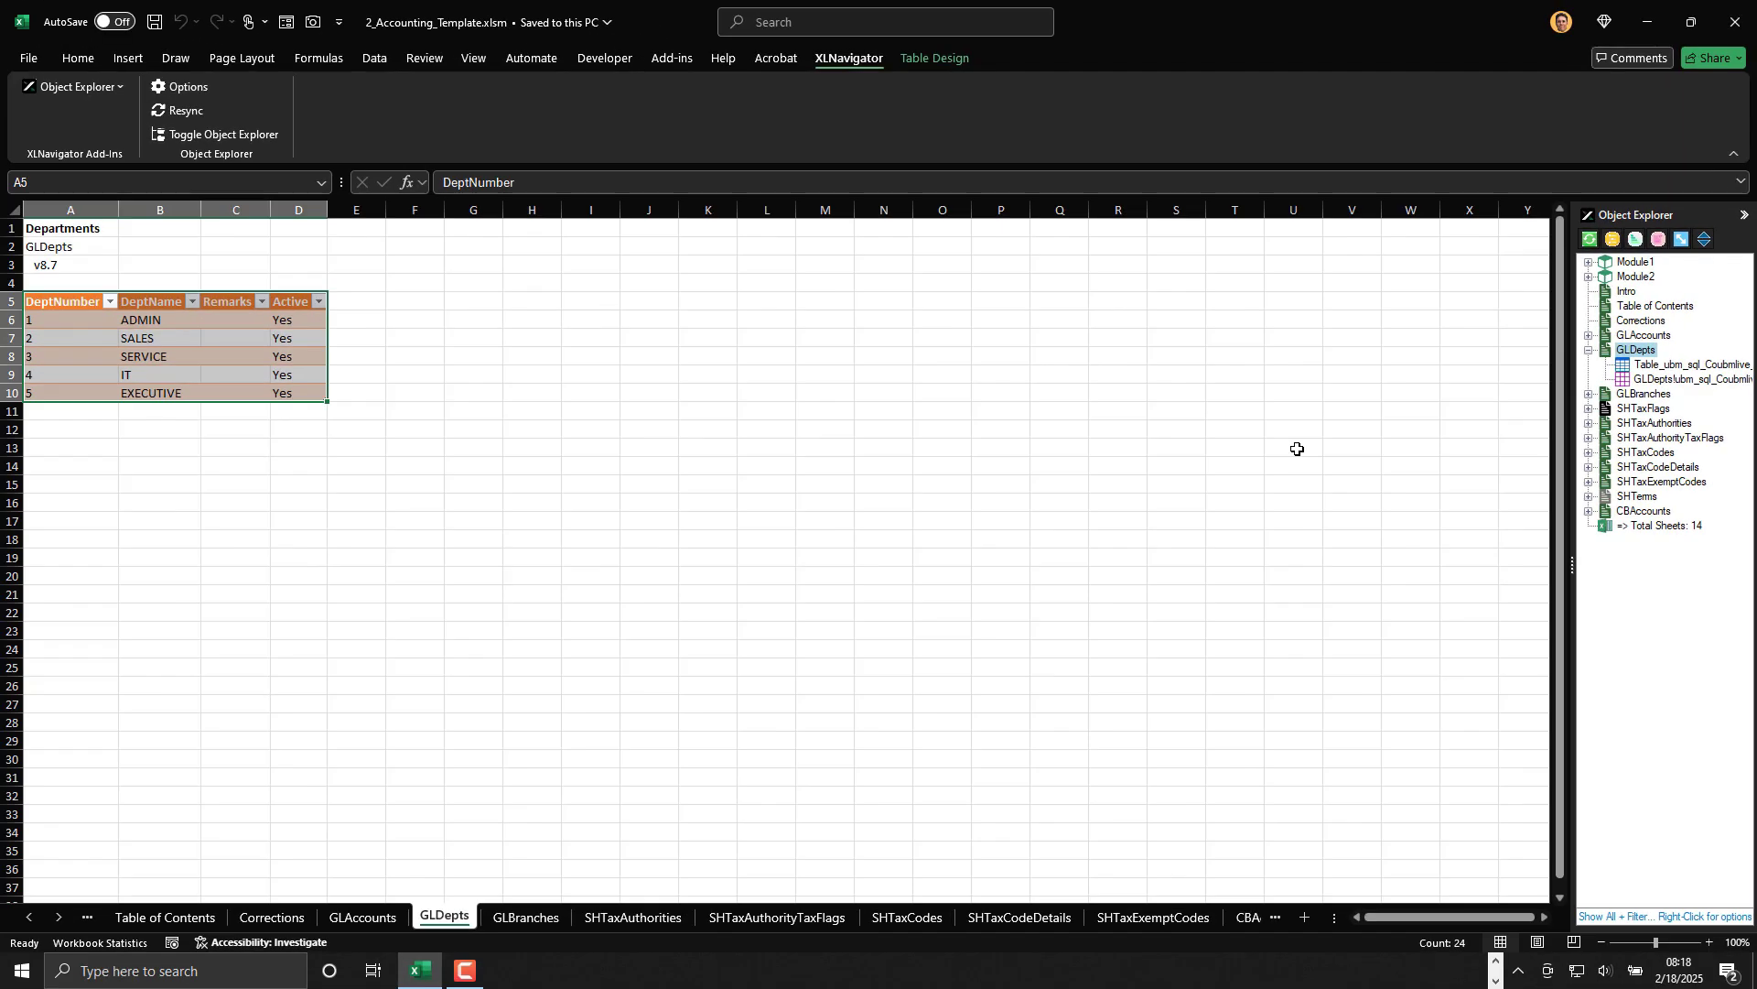
Dock the Object Explorer pane on the left side of the workbook, collapse and re-expand it, and widen it slightly
{"action": "left_click_drag", "start_coordinate": [1655, 220], "coordinate": [36, 573]}
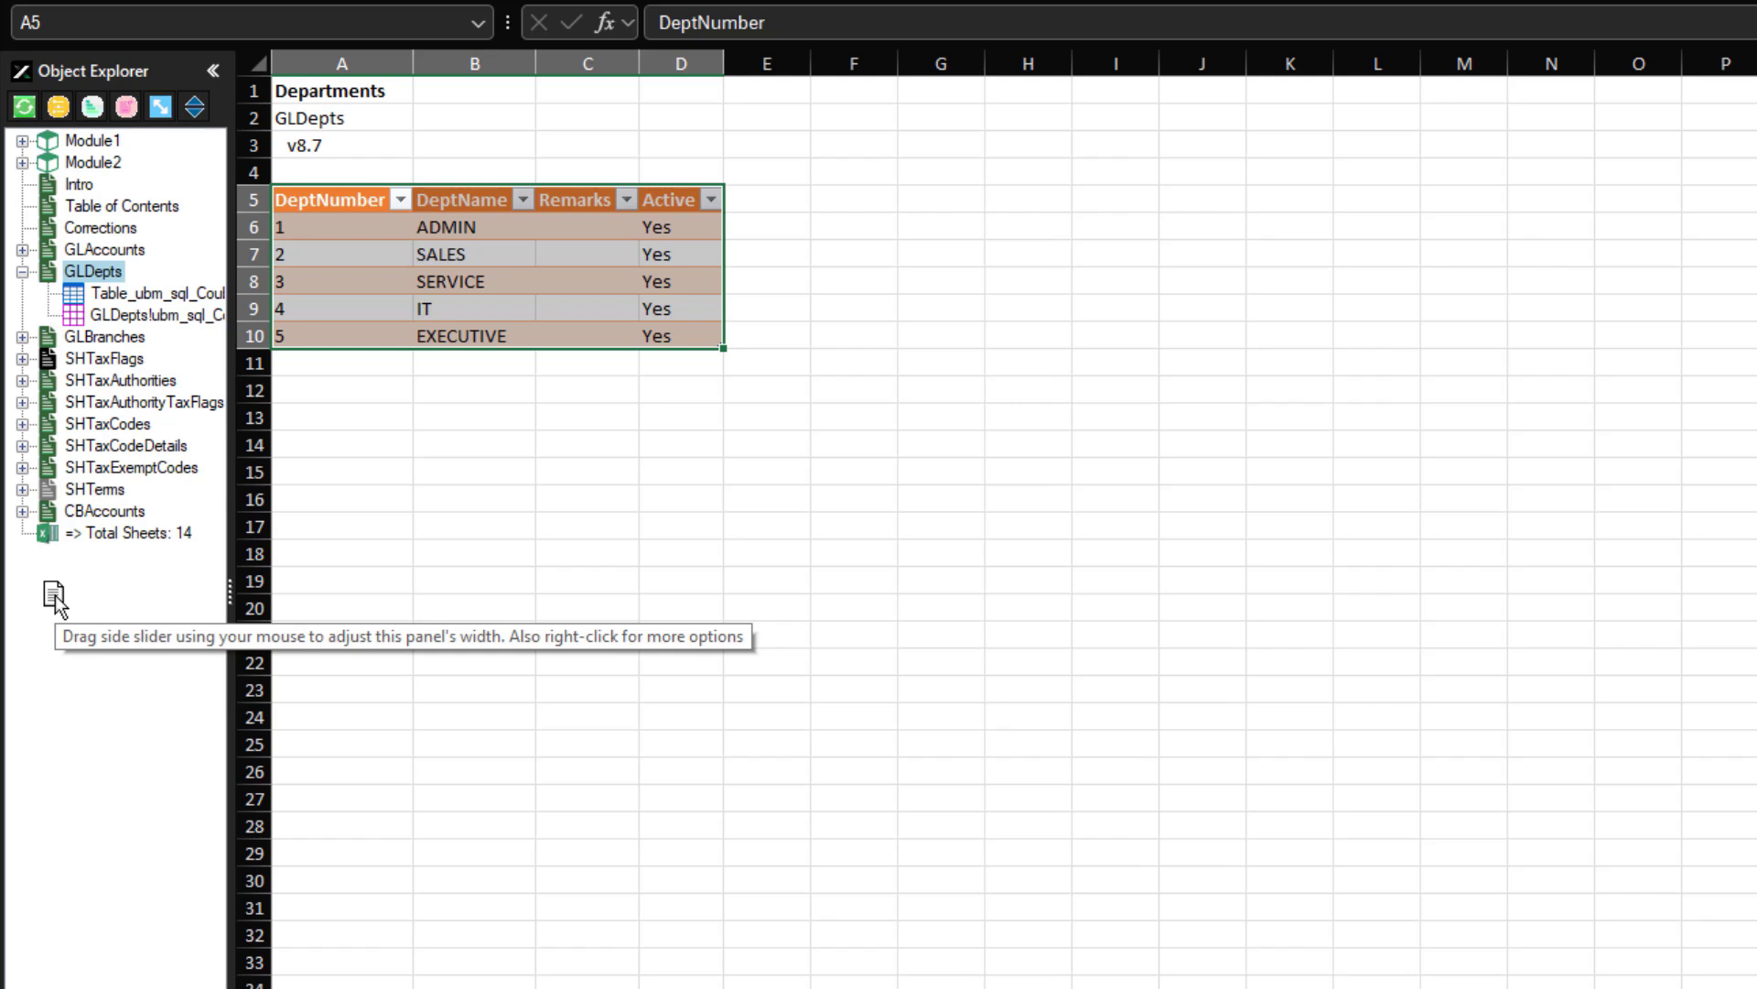
{"action": "left_click", "coordinate": [212, 69]}
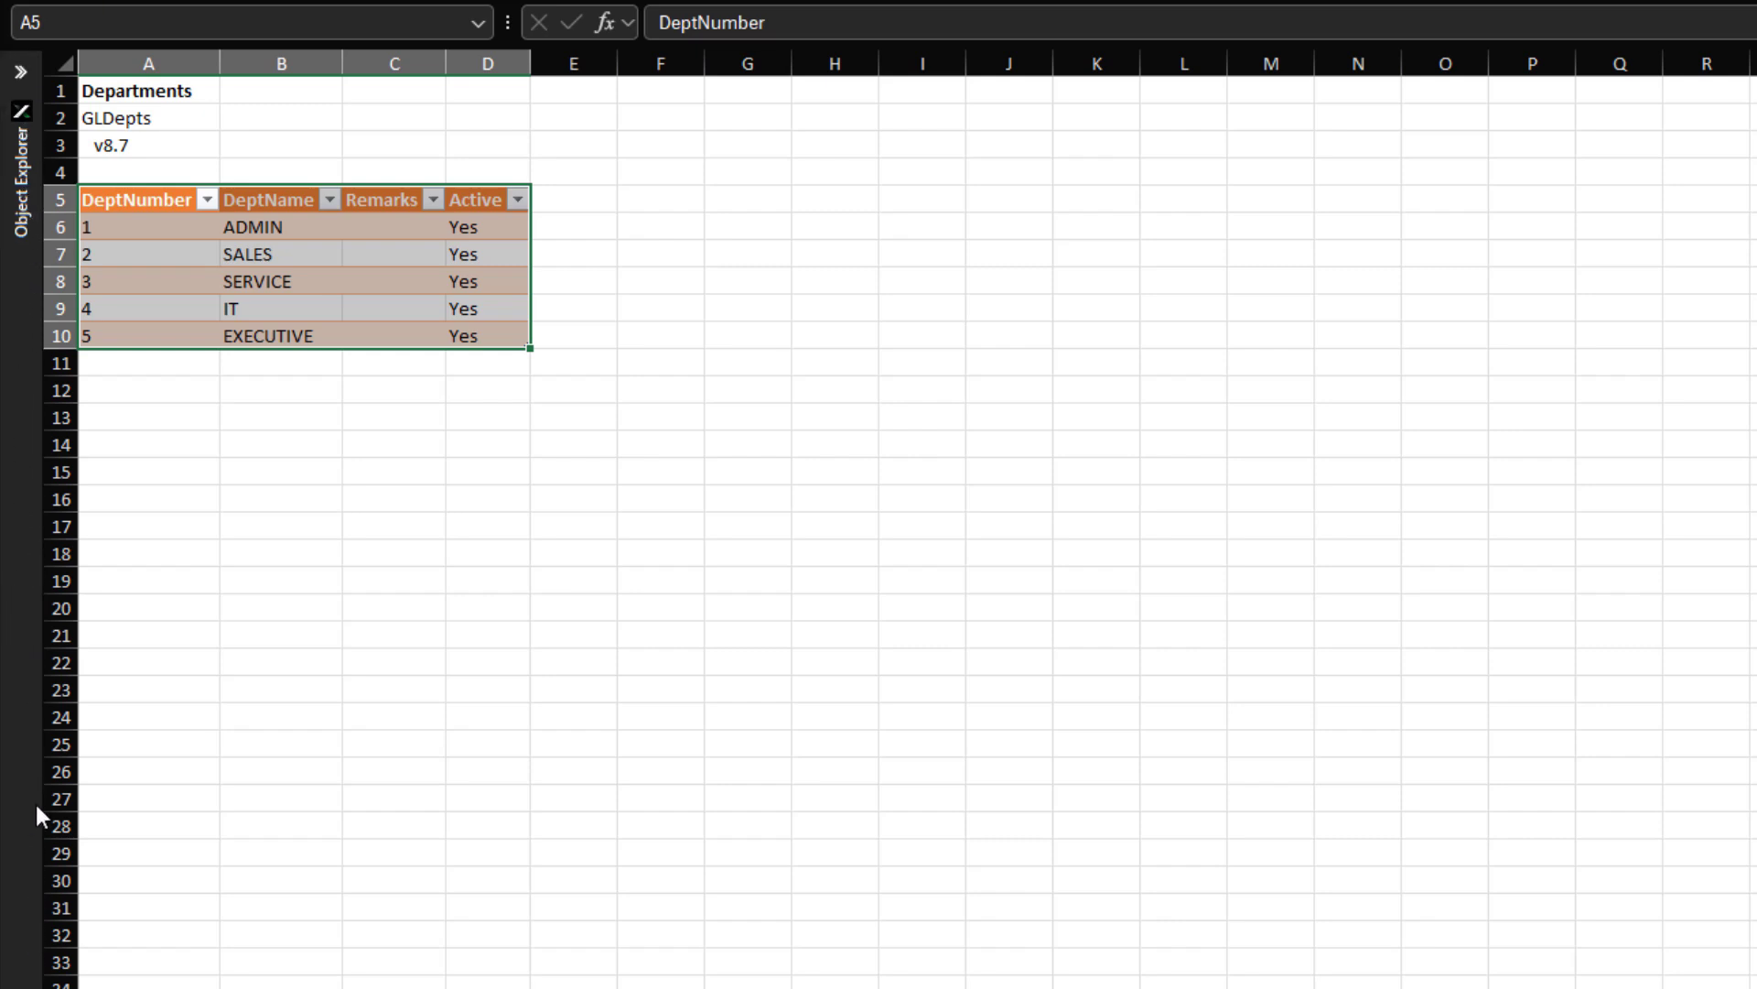
{"action": "left_click", "coordinate": [395, 526]}
{"action": "left_click", "coordinate": [20, 72]}
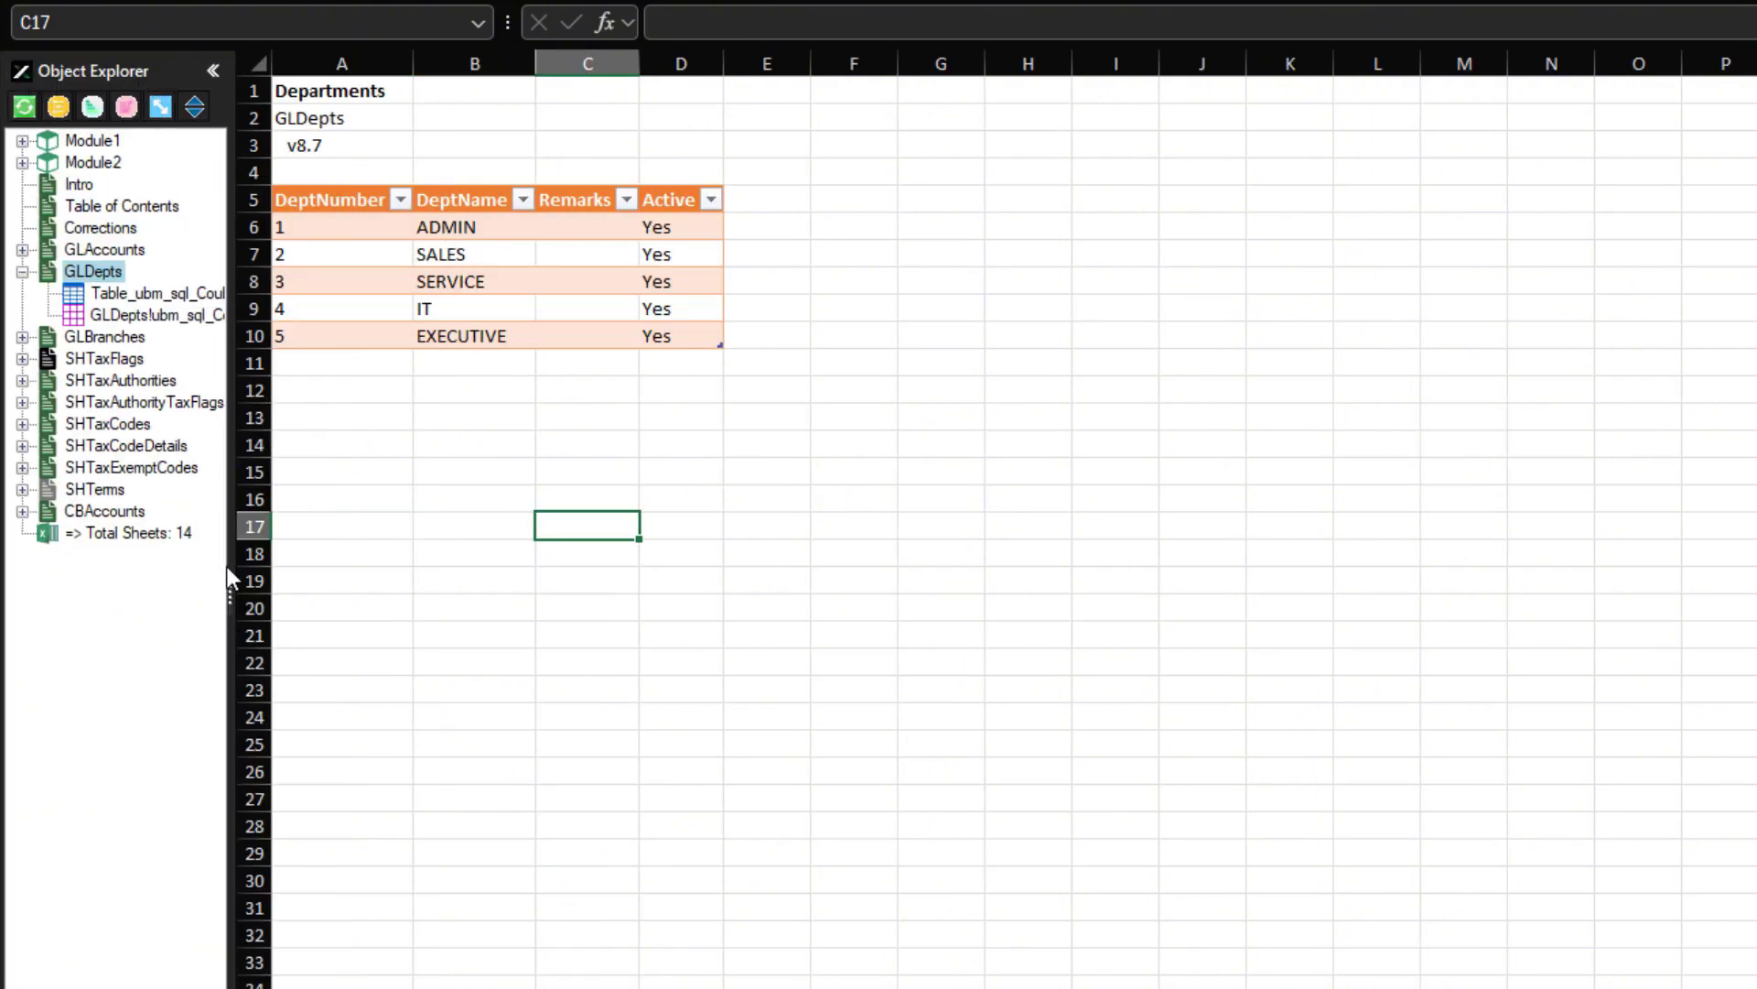
{"action": "mouse_move", "coordinate": [228, 471]}
{"action": "left_mouse_down"}
{"action": "mouse_move", "coordinate": [142, 466]}
{"action": "mouse_move", "coordinate": [463, 468]}
{"action": "mouse_move", "coordinate": [247, 476]}
{"action": "left_mouse_up"}
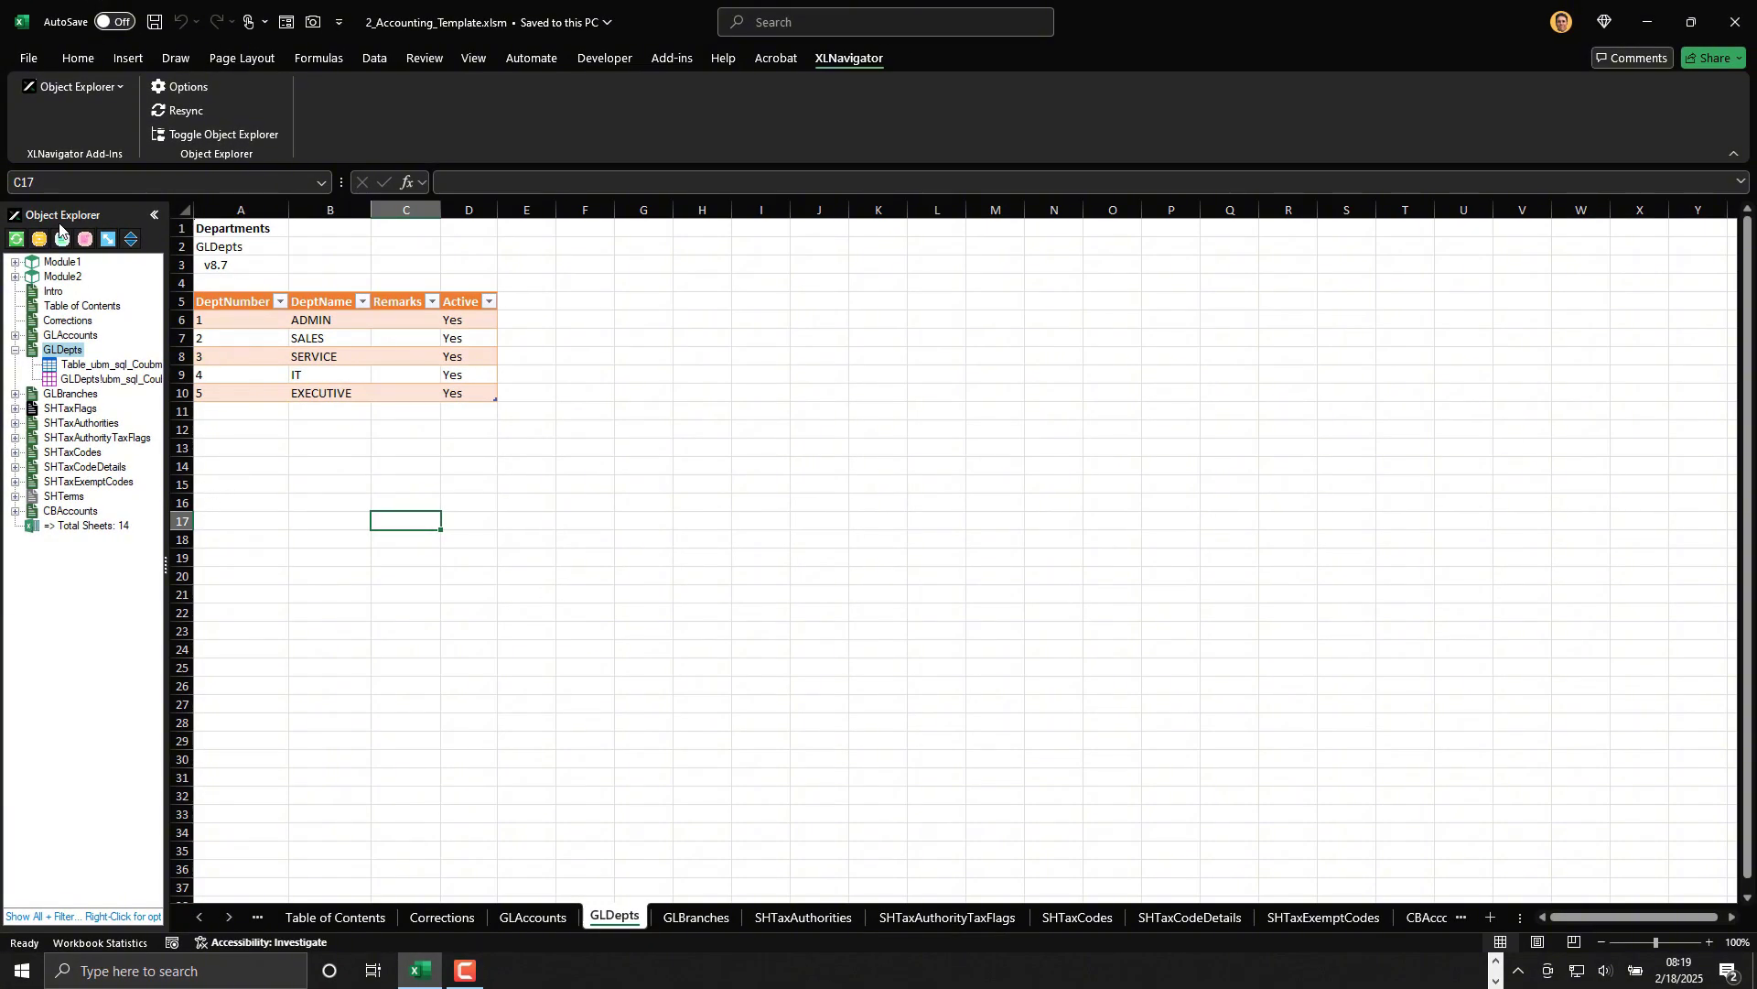
Dock the Object Explorer pane back on the right side, and toggle it off and on again
{"action": "left_click_drag", "start_coordinate": [59, 229], "coordinate": [1573, 558]}
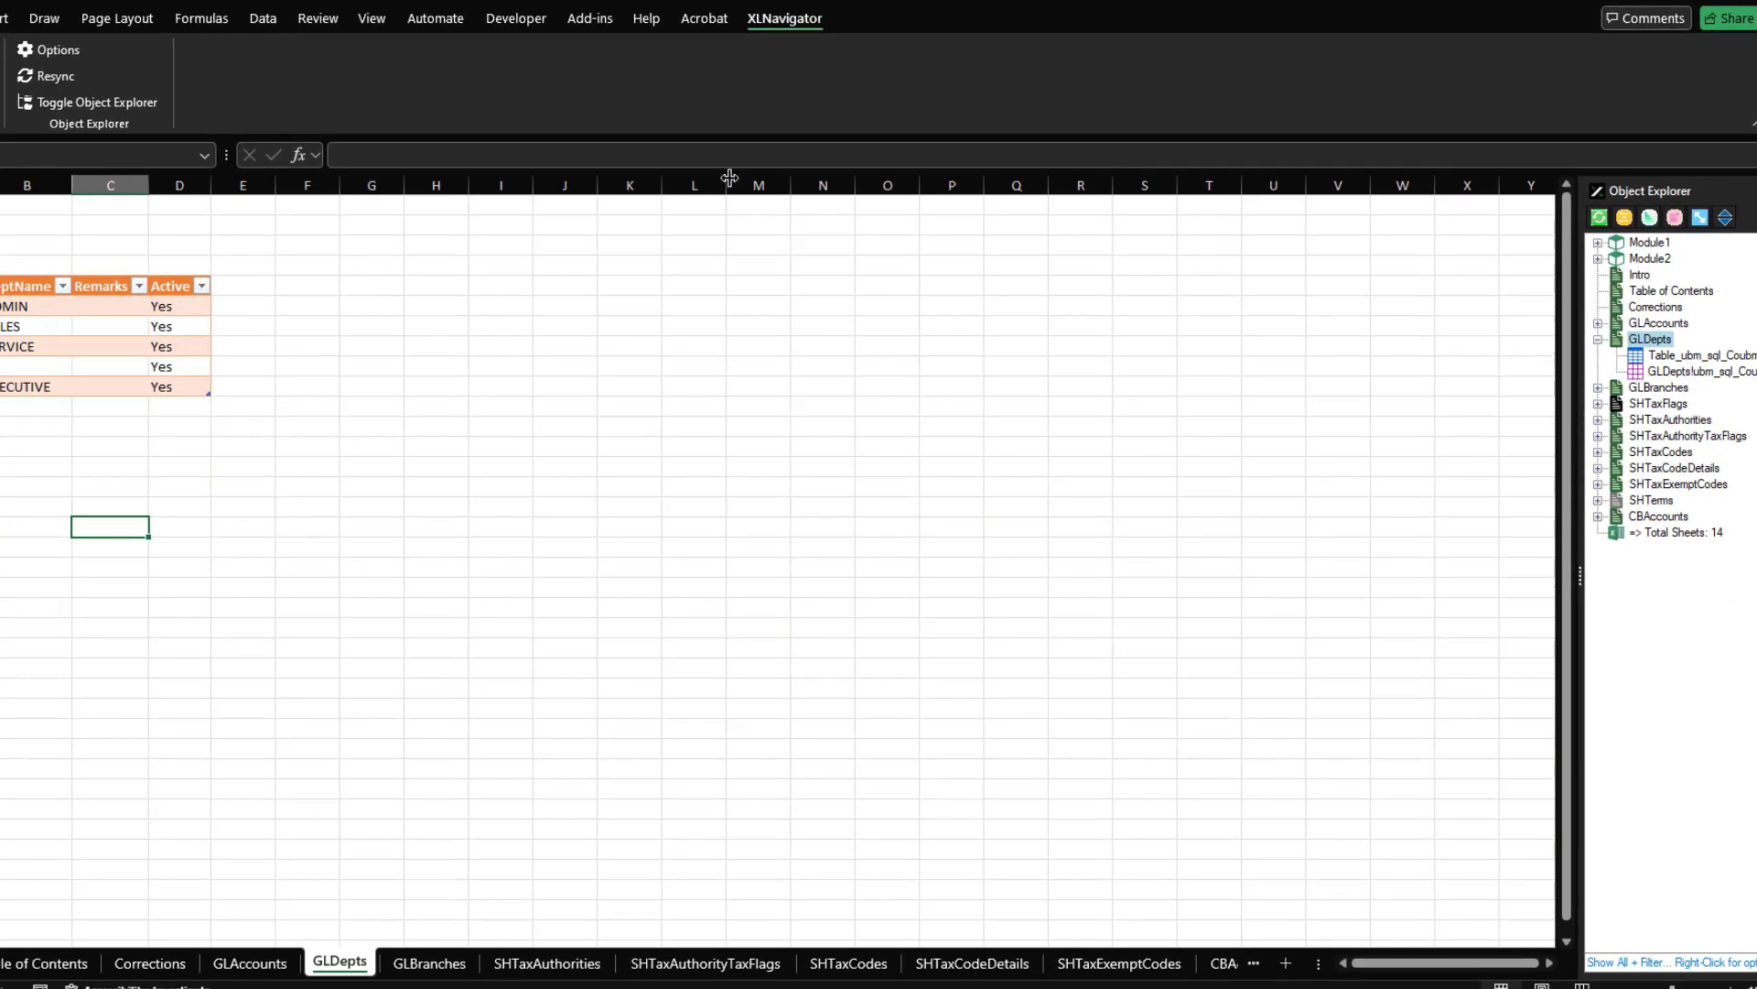
{"action": "left_click", "coordinate": [57, 103]}
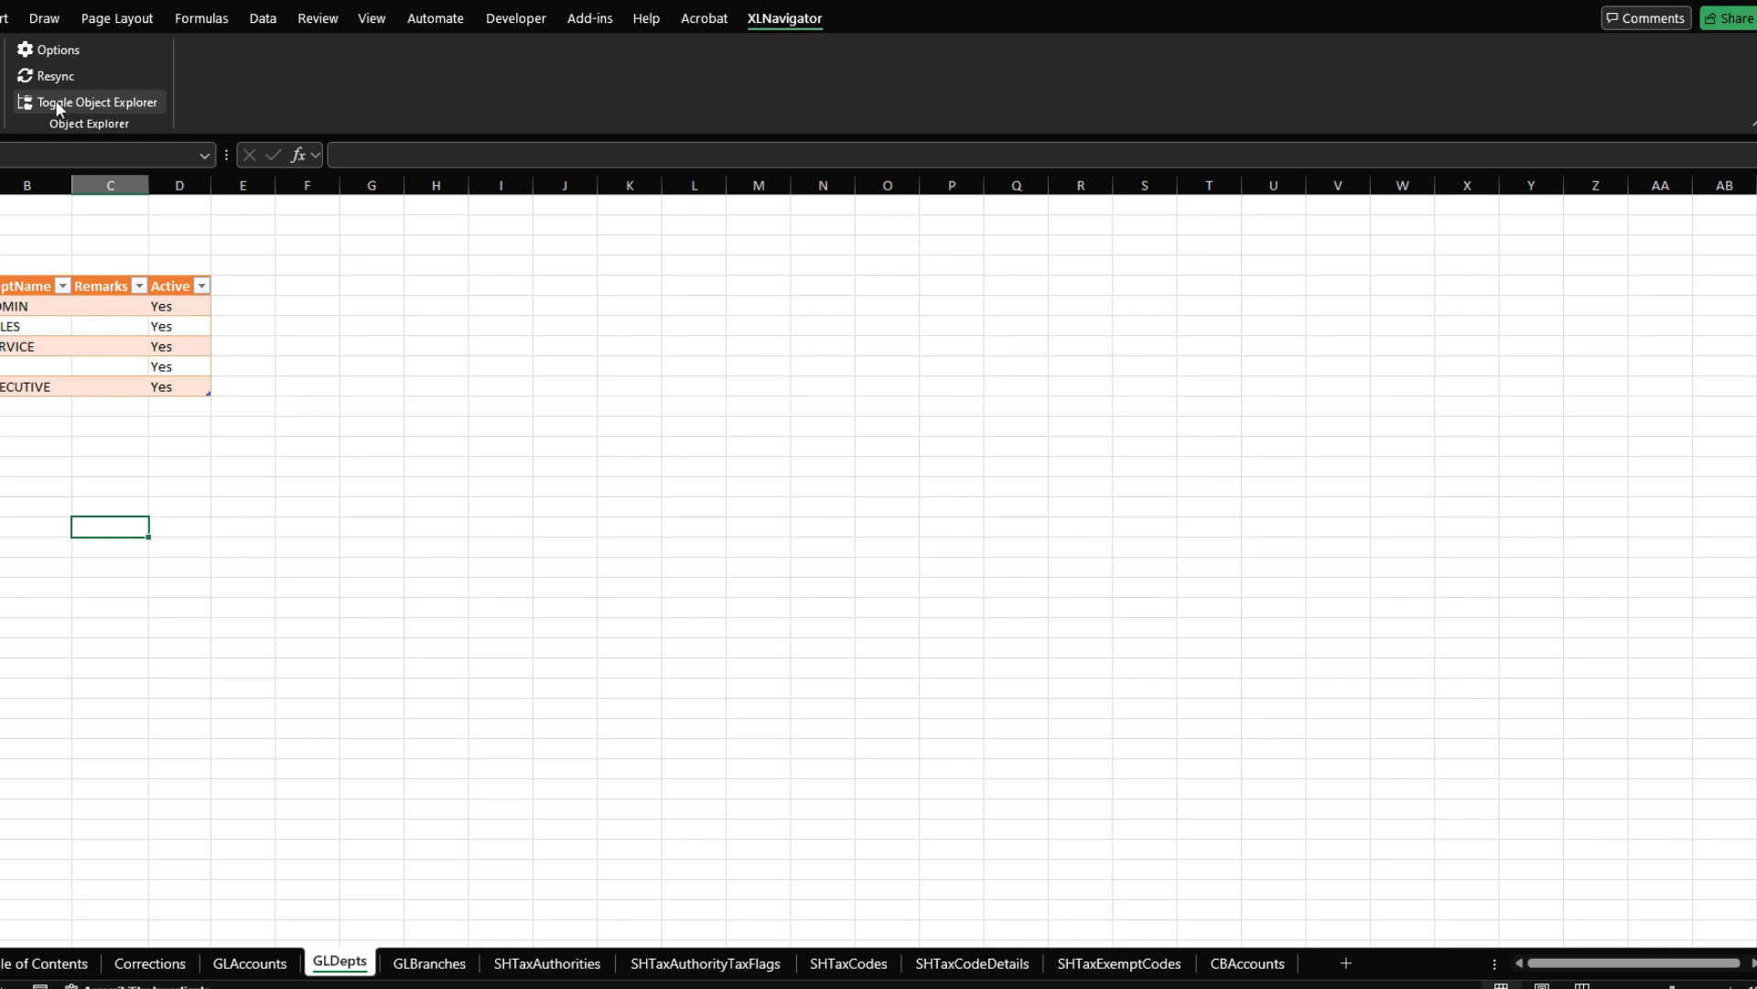
{"action": "left_click", "coordinate": [55, 101]}
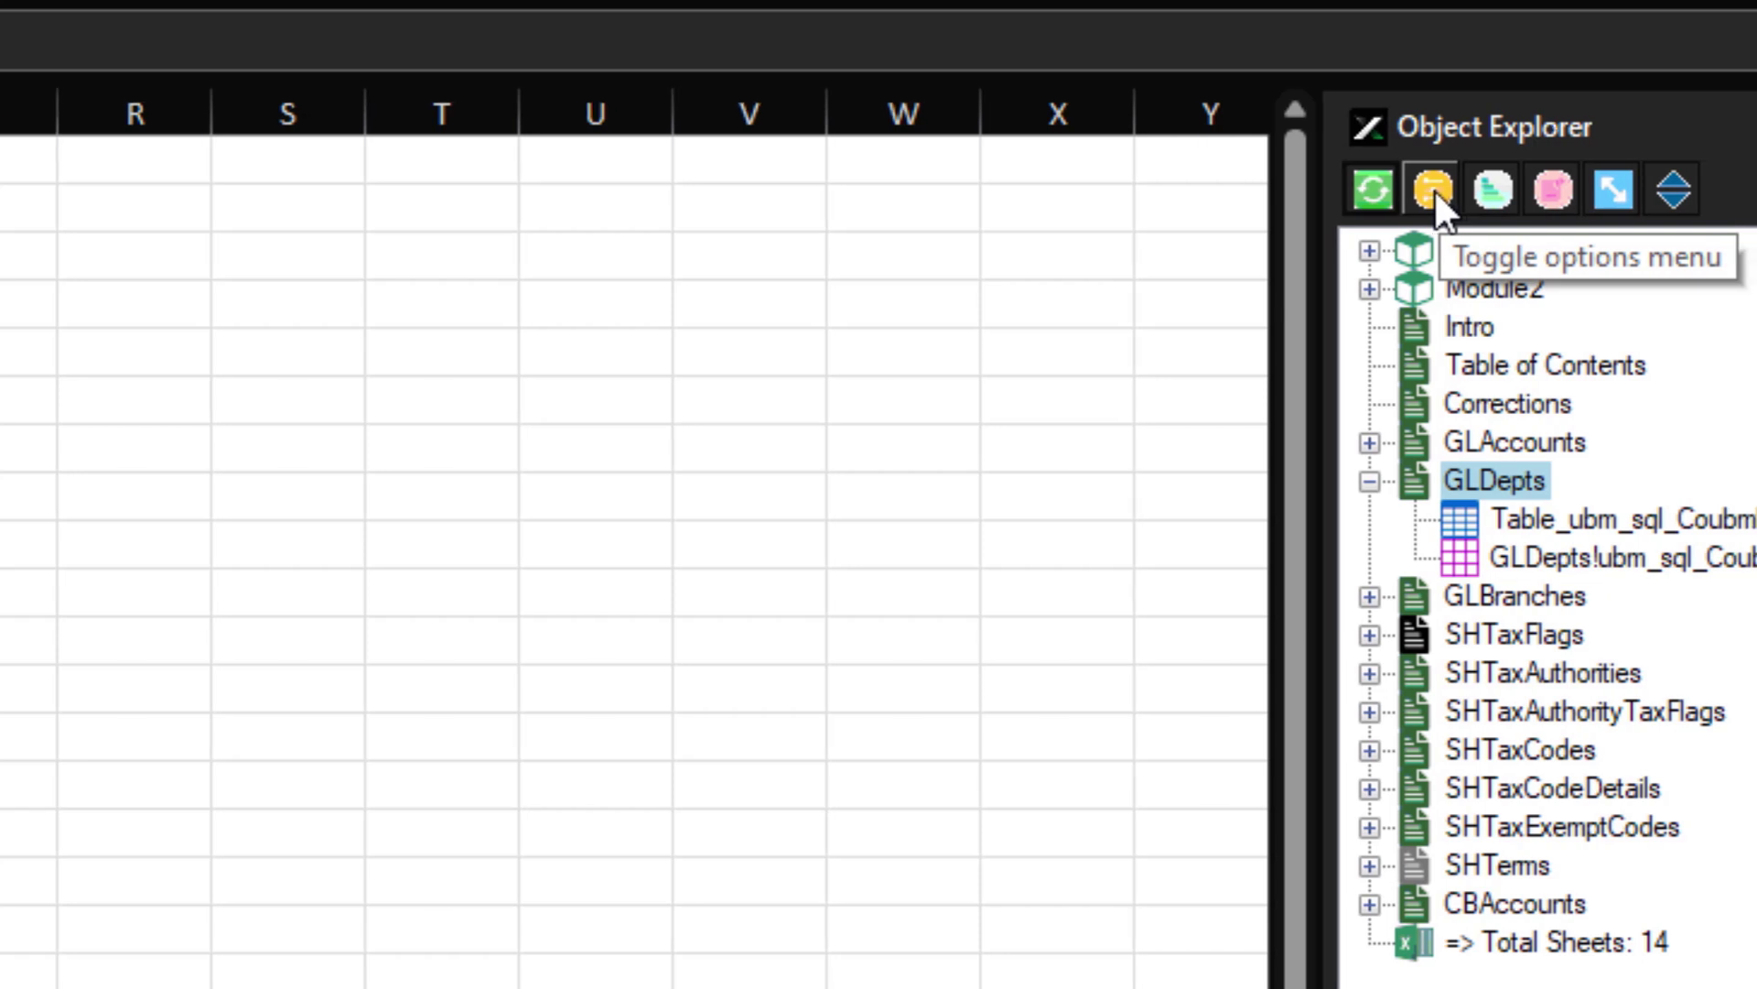
Show the object type options in a widened Object Explorer pane and toggle all types off and back on
{"action": "left_click", "coordinate": [1434, 191]}
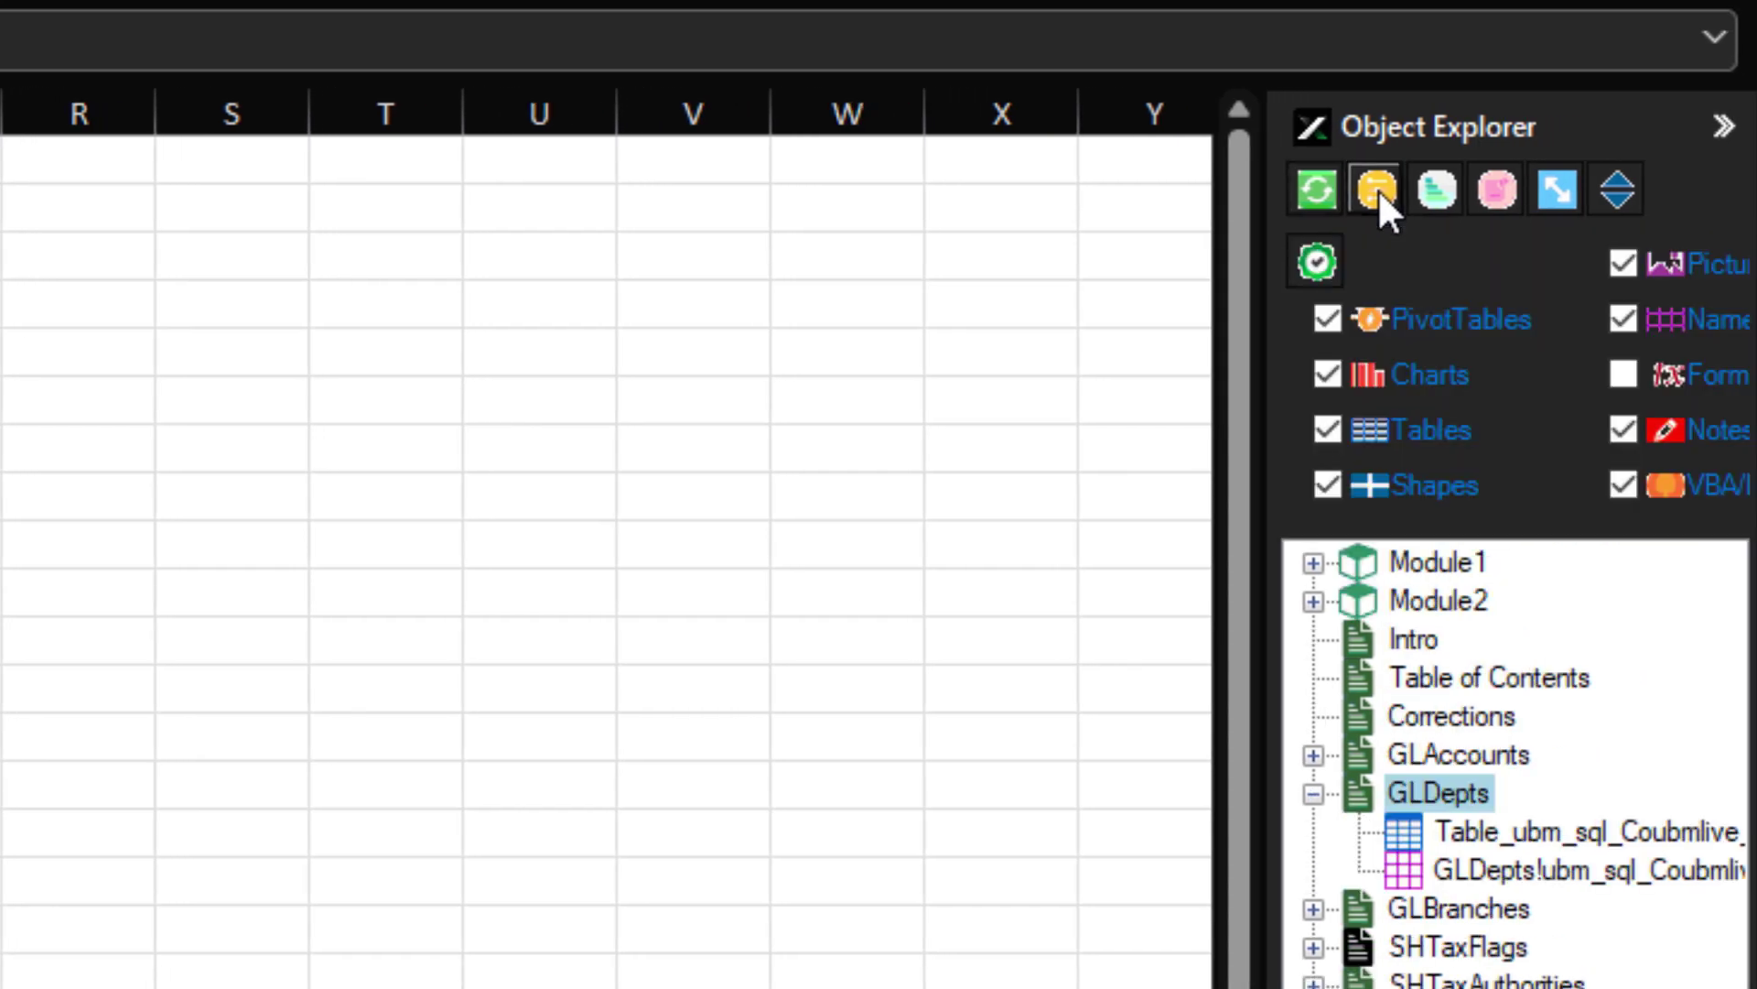
{"action": "left_click_drag", "start_coordinate": [1262, 447], "coordinate": [1117, 448]}
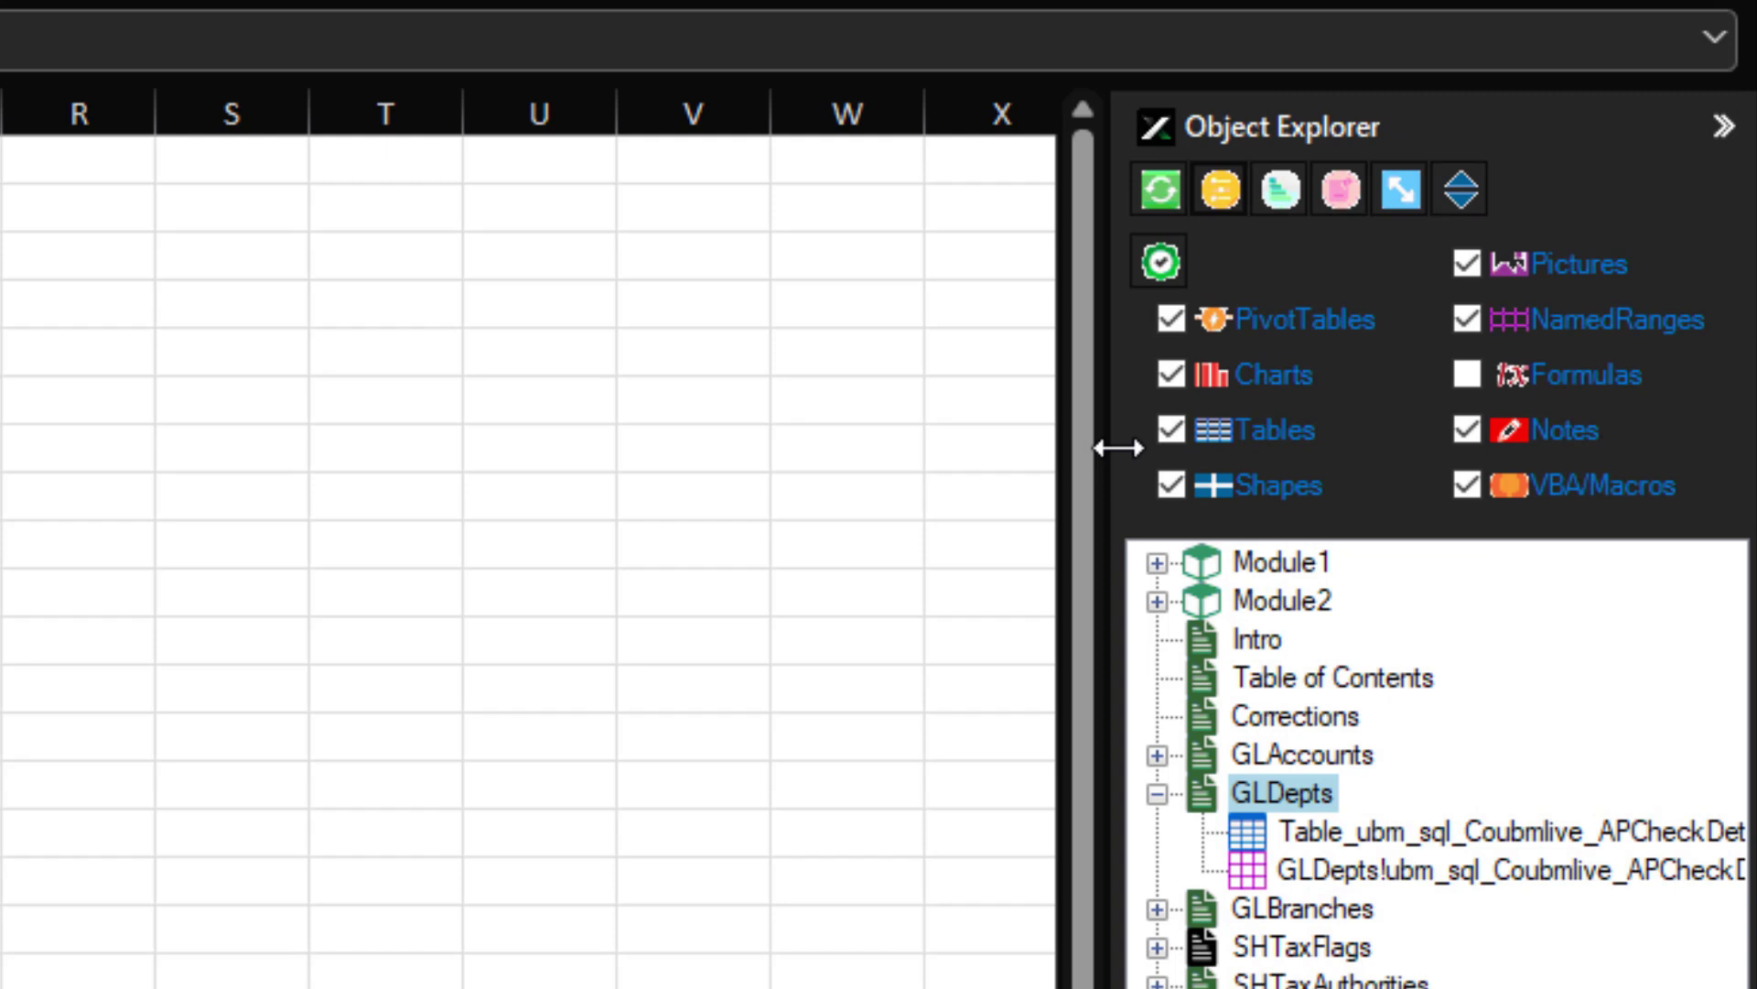
{"action": "left_click", "coordinate": [1156, 257]}
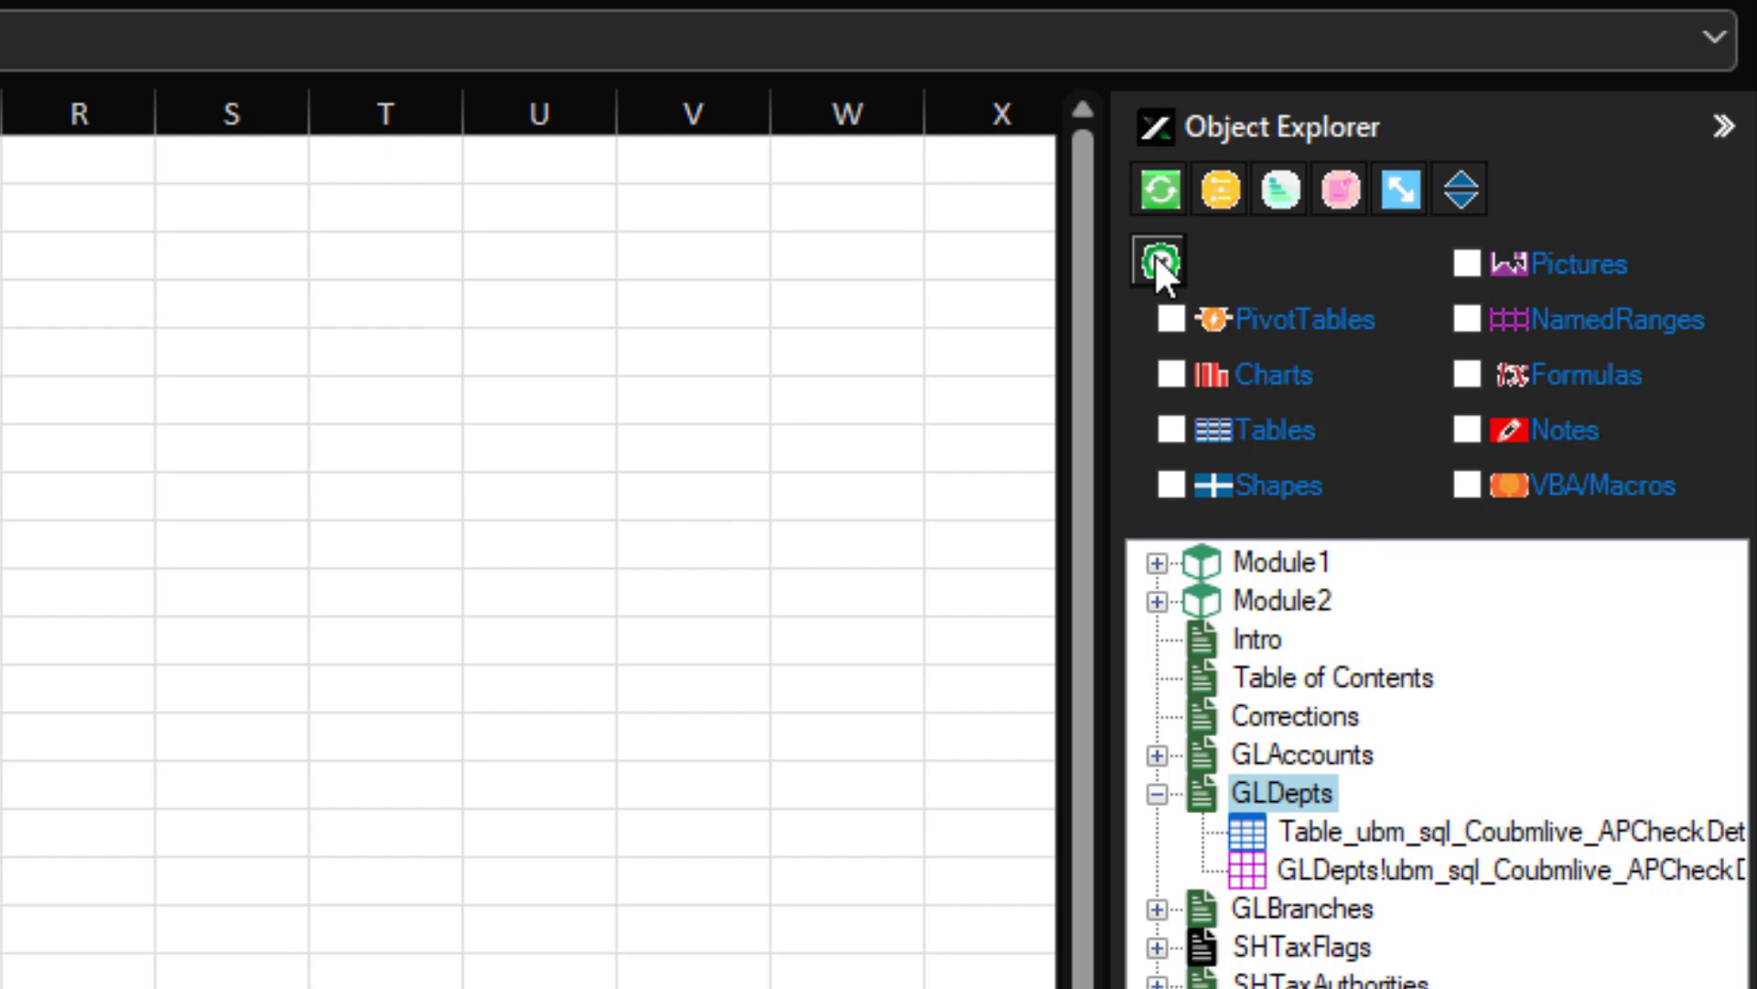
{"action": "left_click", "coordinate": [1155, 257]}
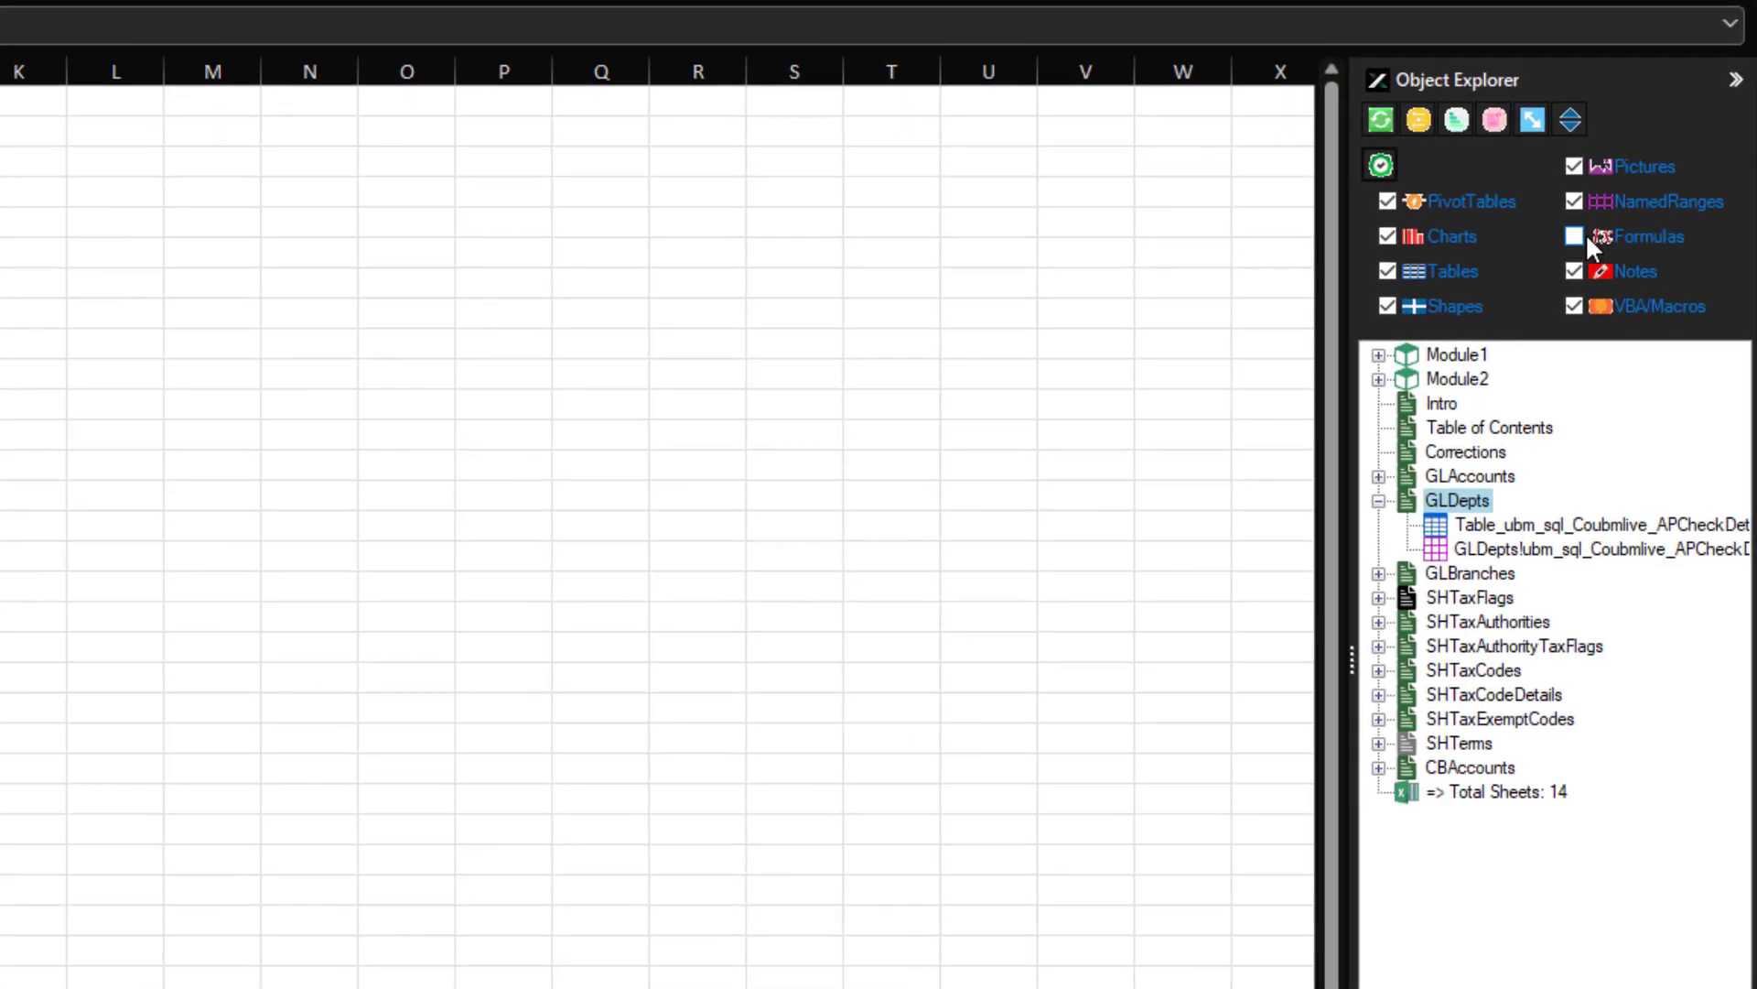
Include Formulas in the listed object types, agree to the workbook-wide formula search, and hide the options
{"action": "left_click", "coordinate": [1483, 370]}
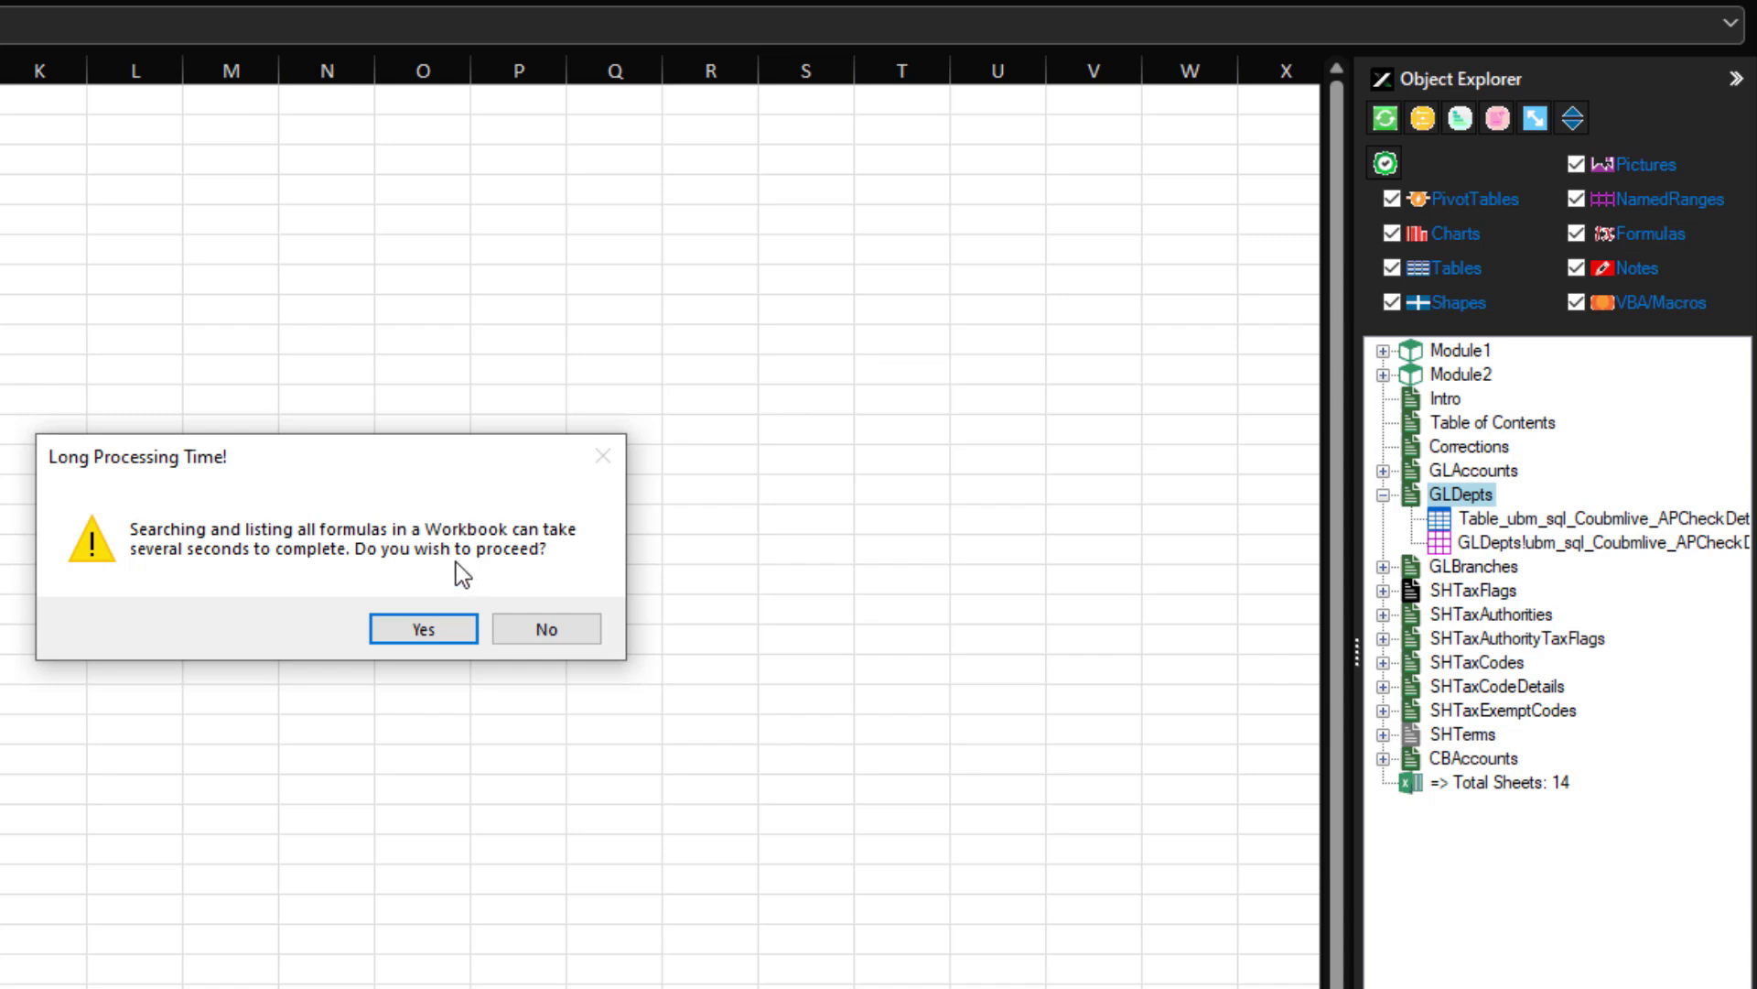
{"action": "left_click", "coordinate": [432, 630]}
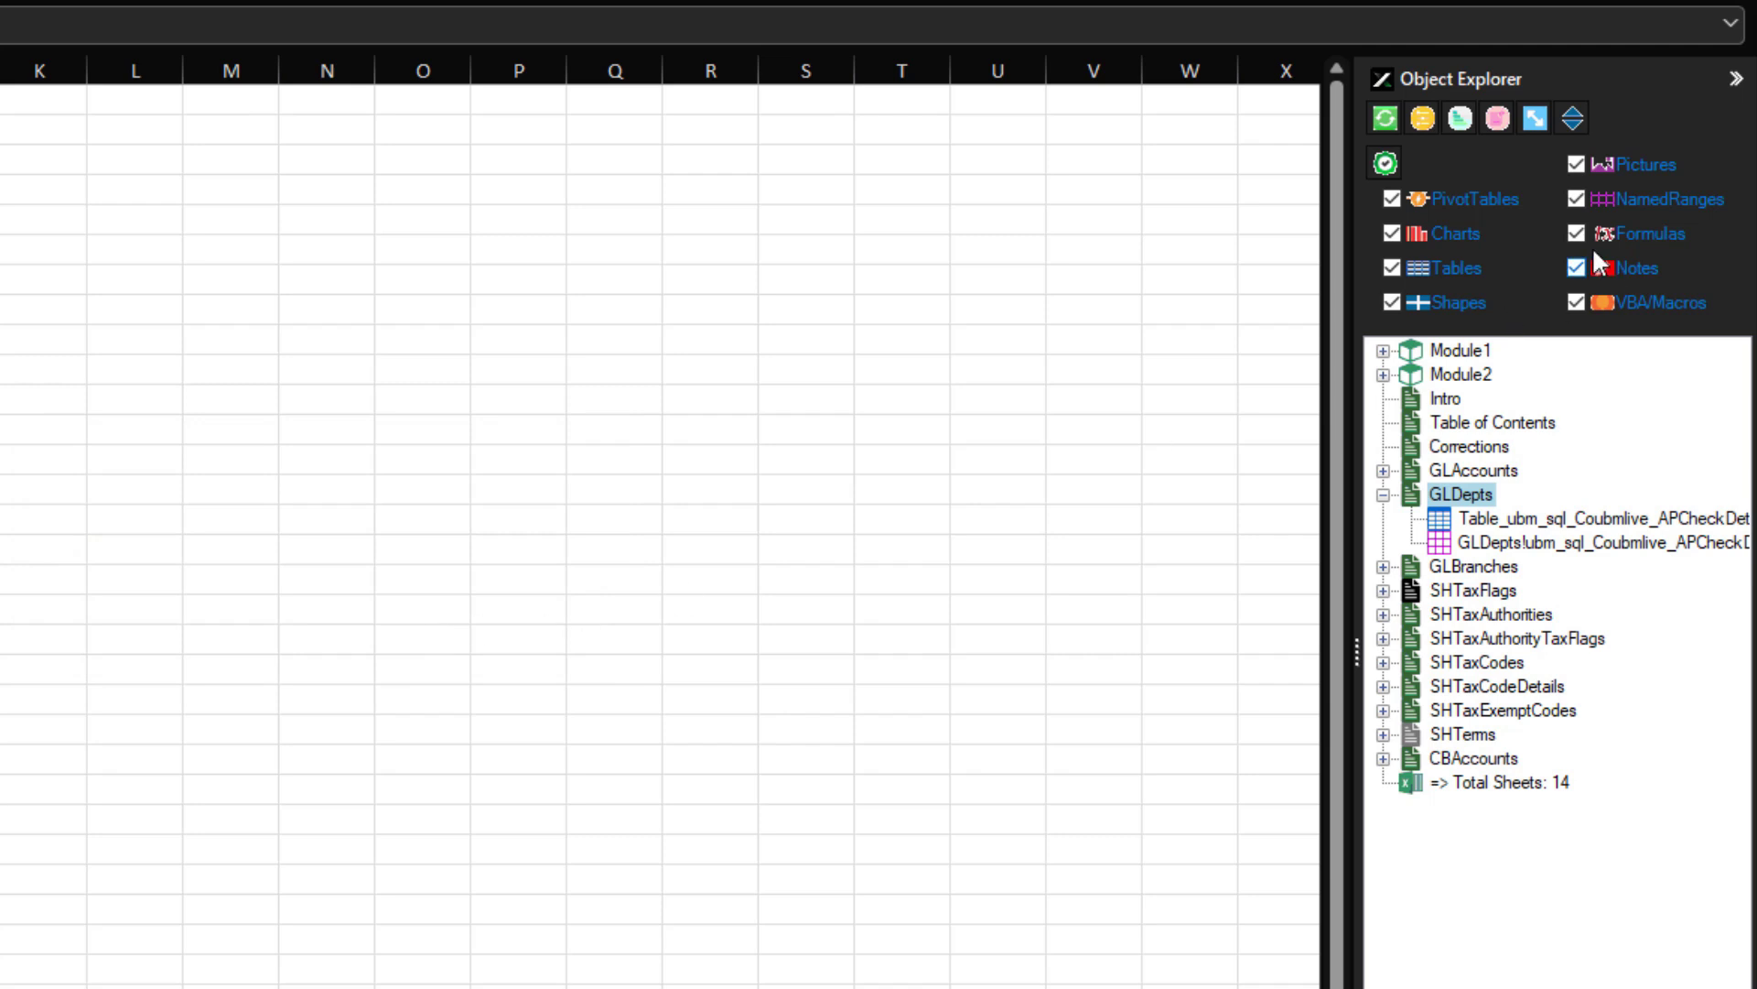
{"action": "left_click", "coordinate": [1423, 121]}
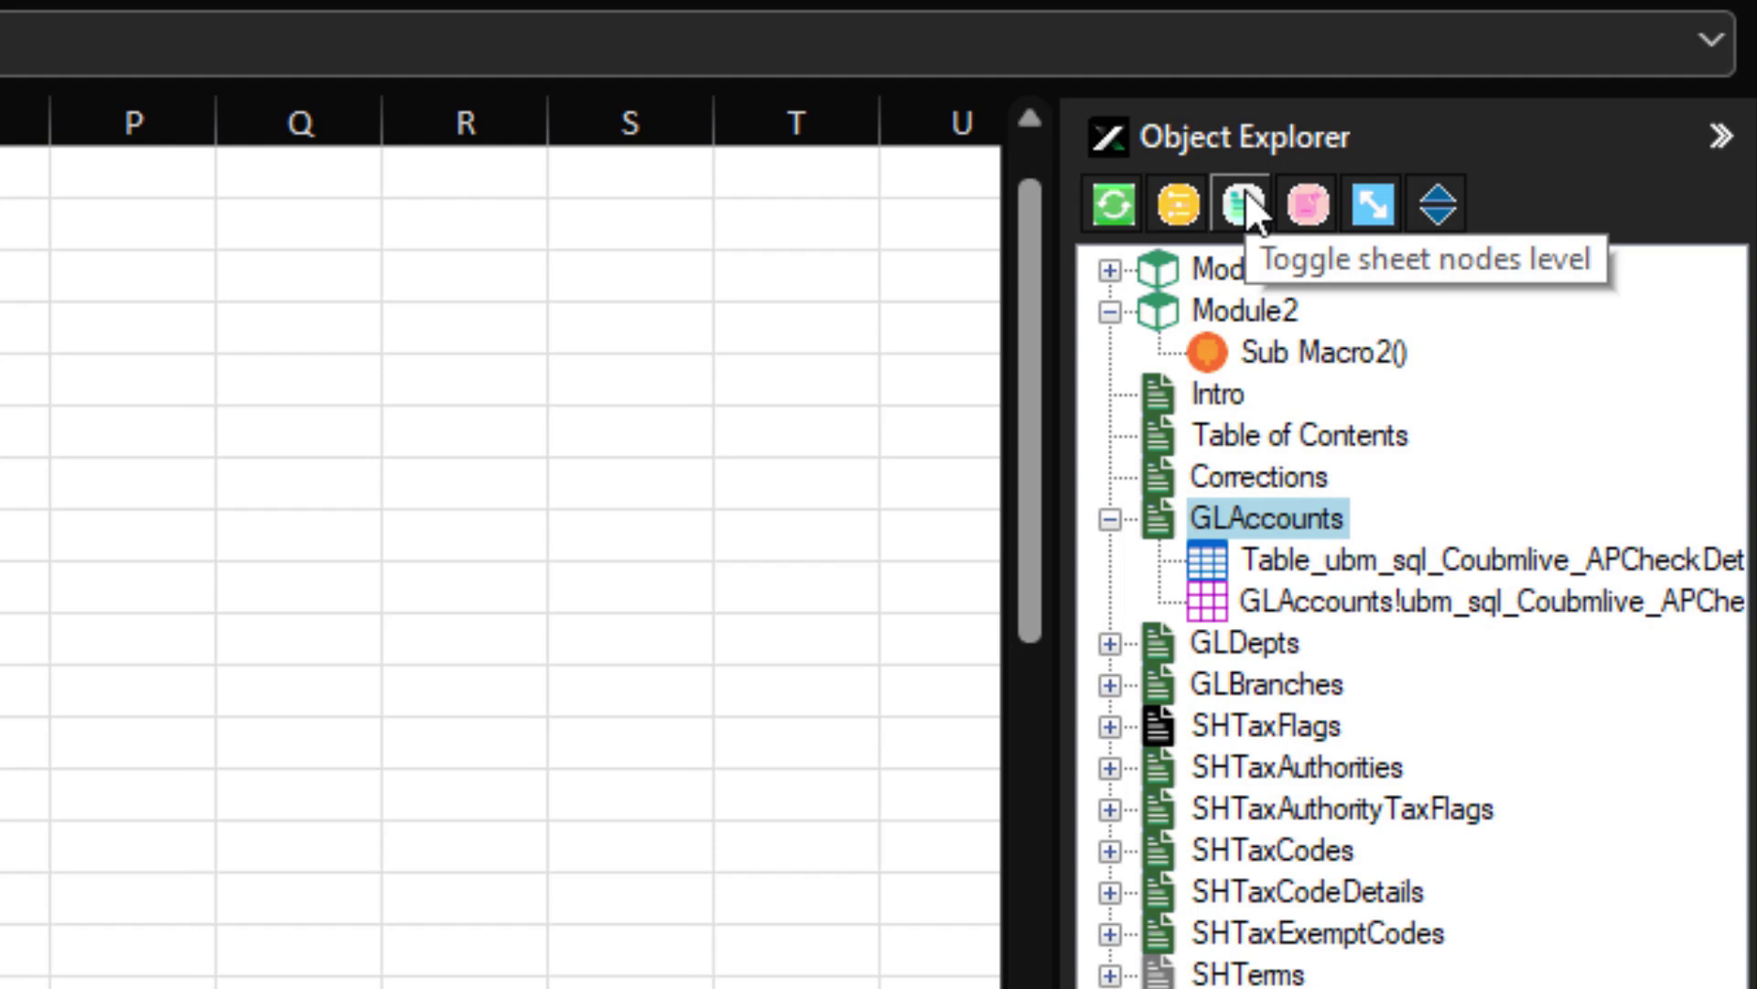
Group the Object Explorer by object type instead of by sheet, and expand the Tables group in a wider pane
{"action": "left_click", "coordinate": [1245, 189]}
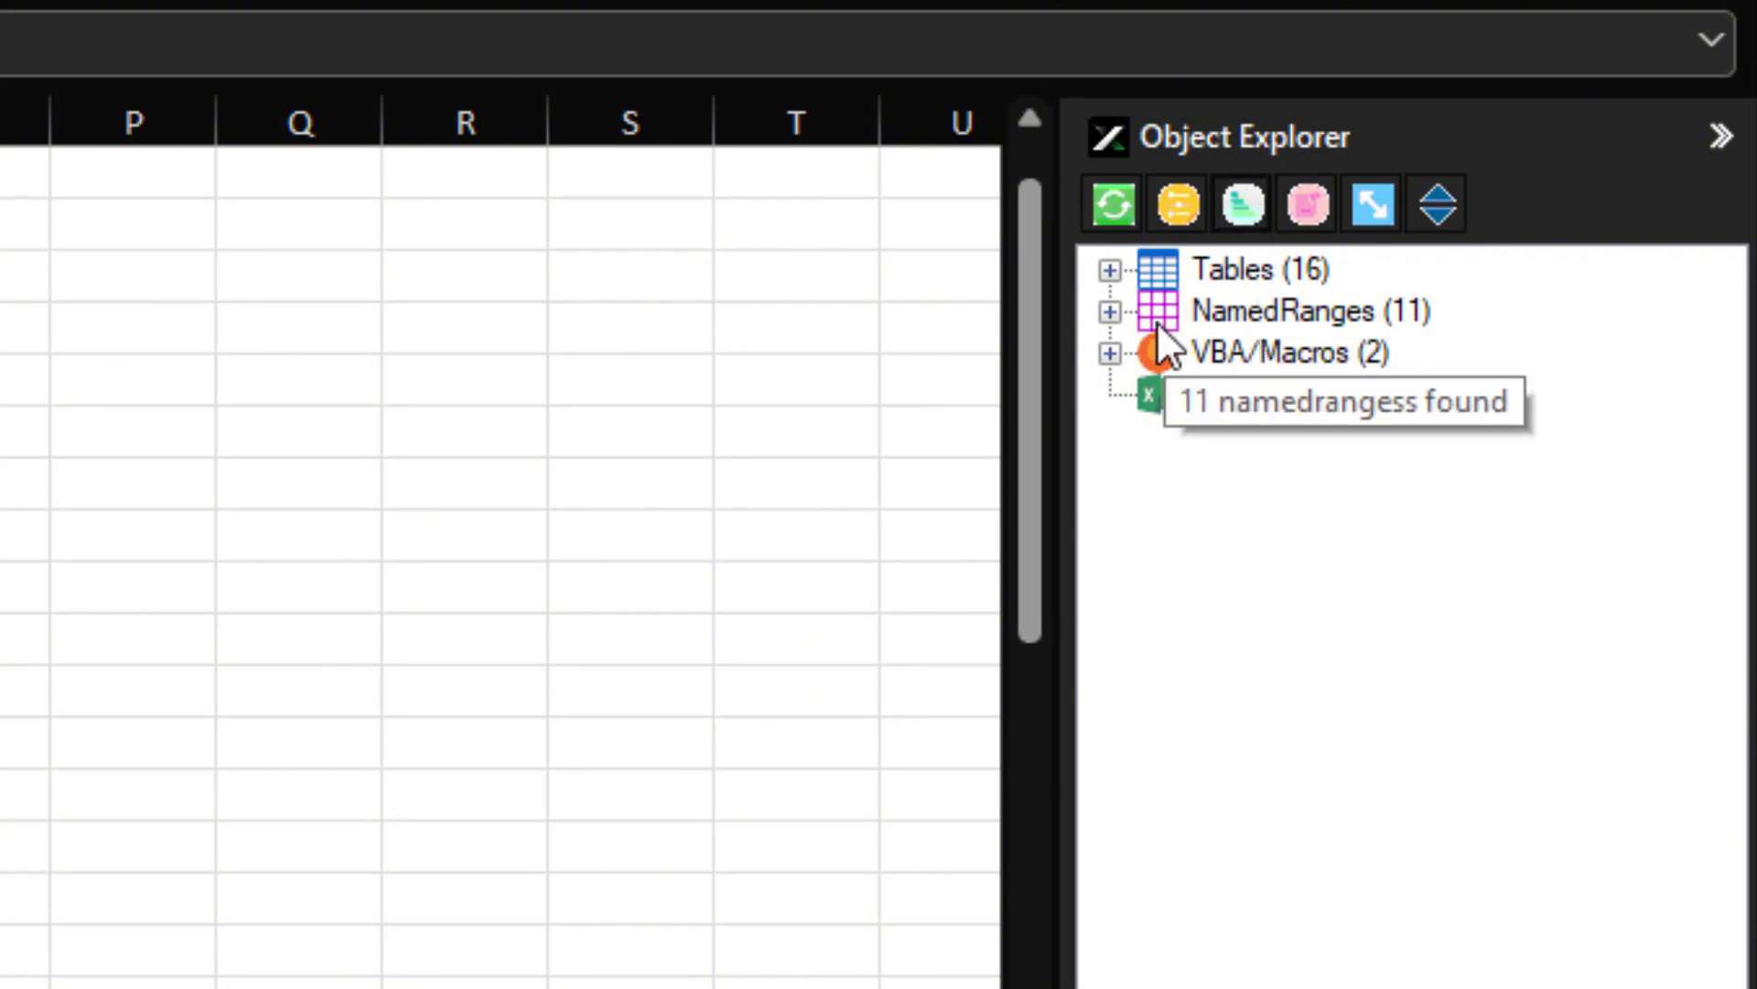
{"action": "left_click", "coordinate": [1124, 268]}
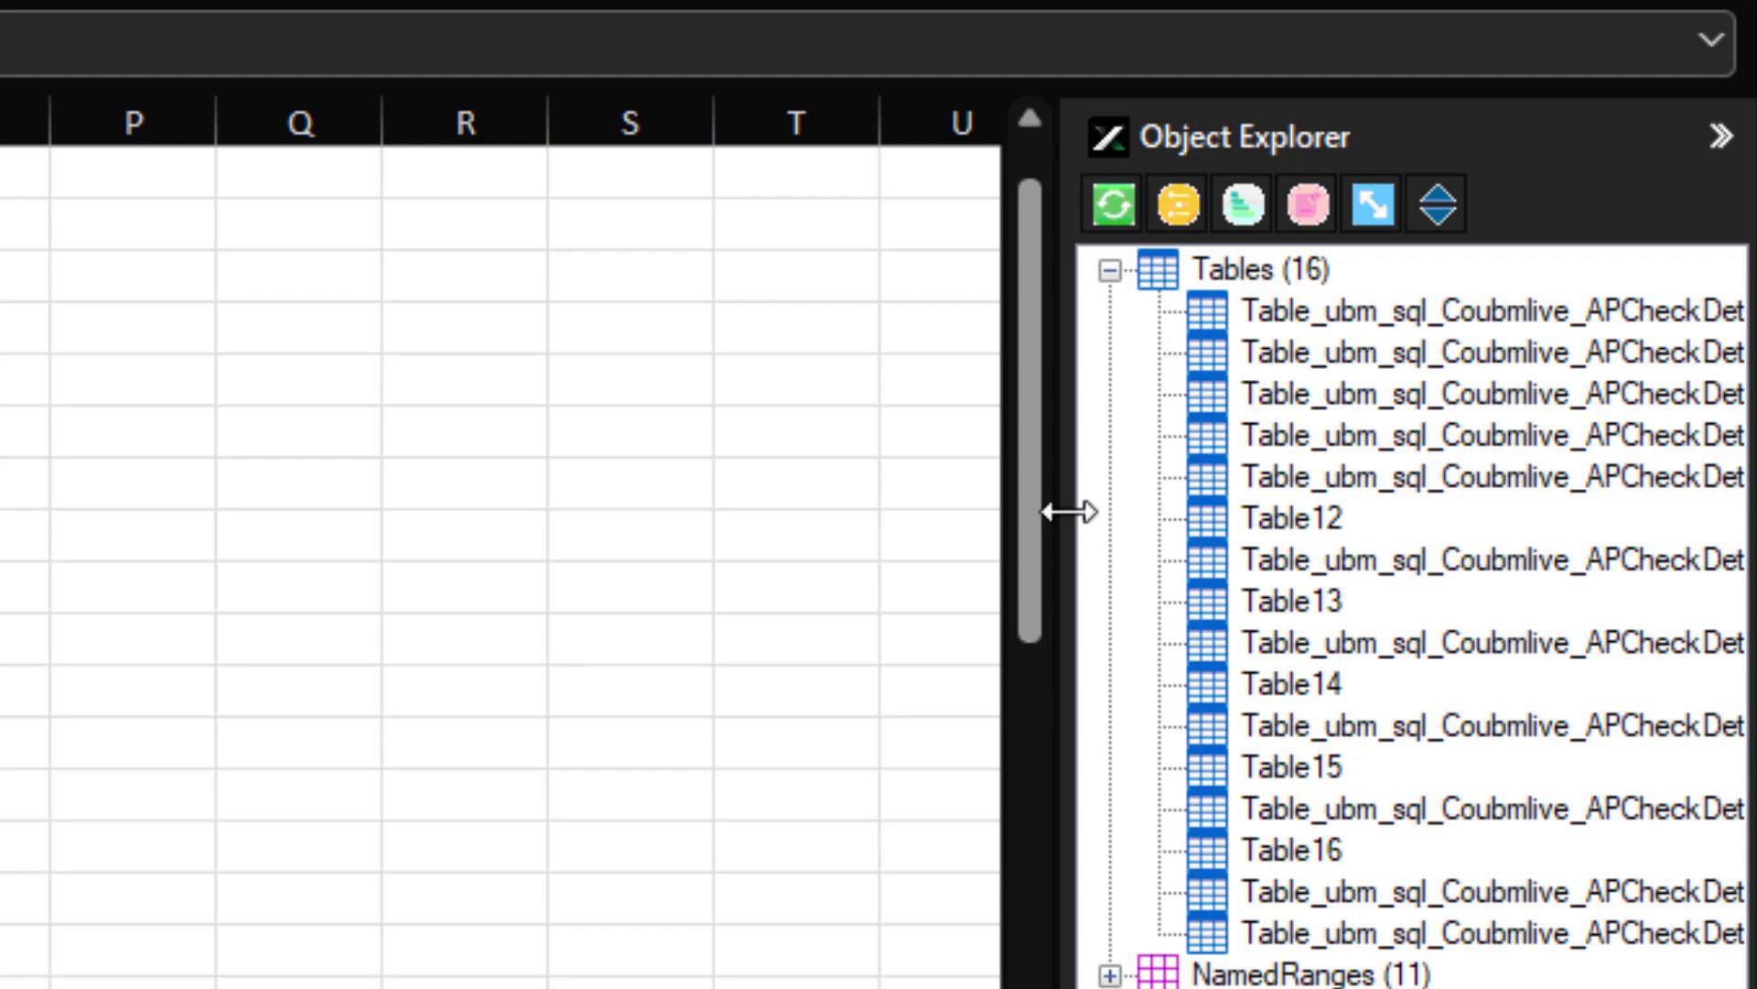
{"action": "left_click_drag", "start_coordinate": [1069, 512], "coordinate": [878, 508]}
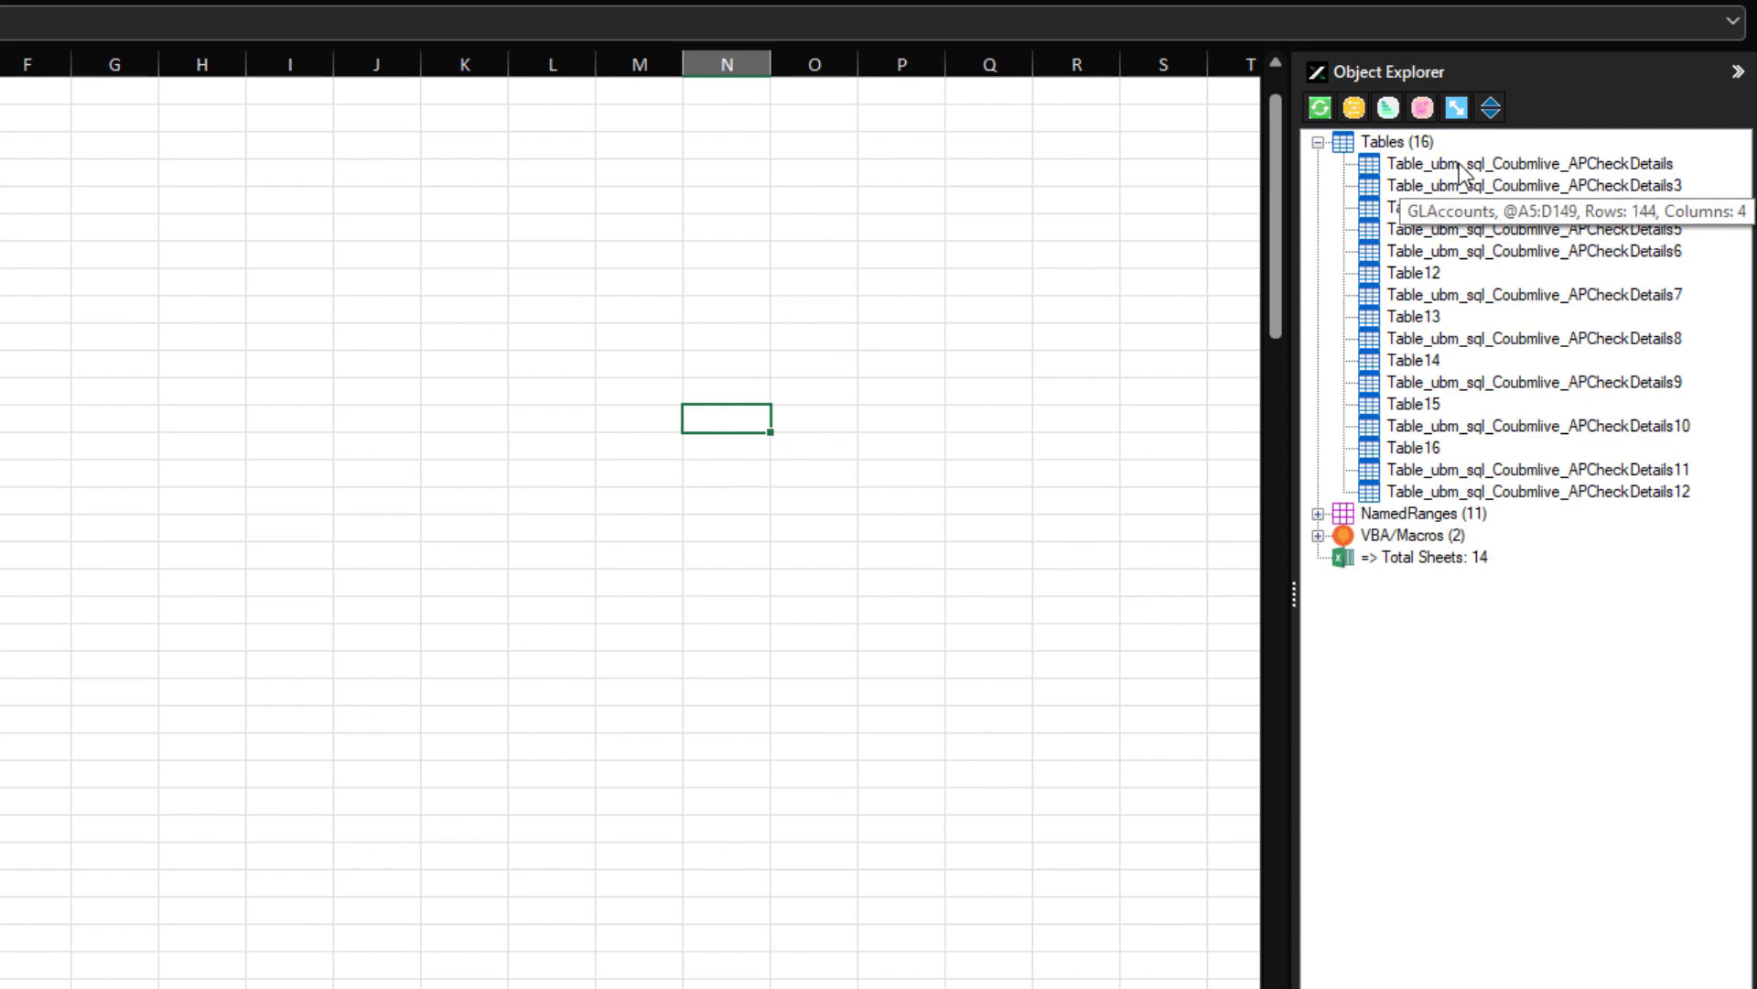
Go to the table Table_ubm_sql_Coubmlive_APCheckDetails, then open Table_ubm_sql_Coubmlive_APCheckDetails5 and make its very hidden sheet visible
{"action": "left_click", "coordinate": [1462, 165]}
{"action": "left_click", "coordinate": [1465, 229]}
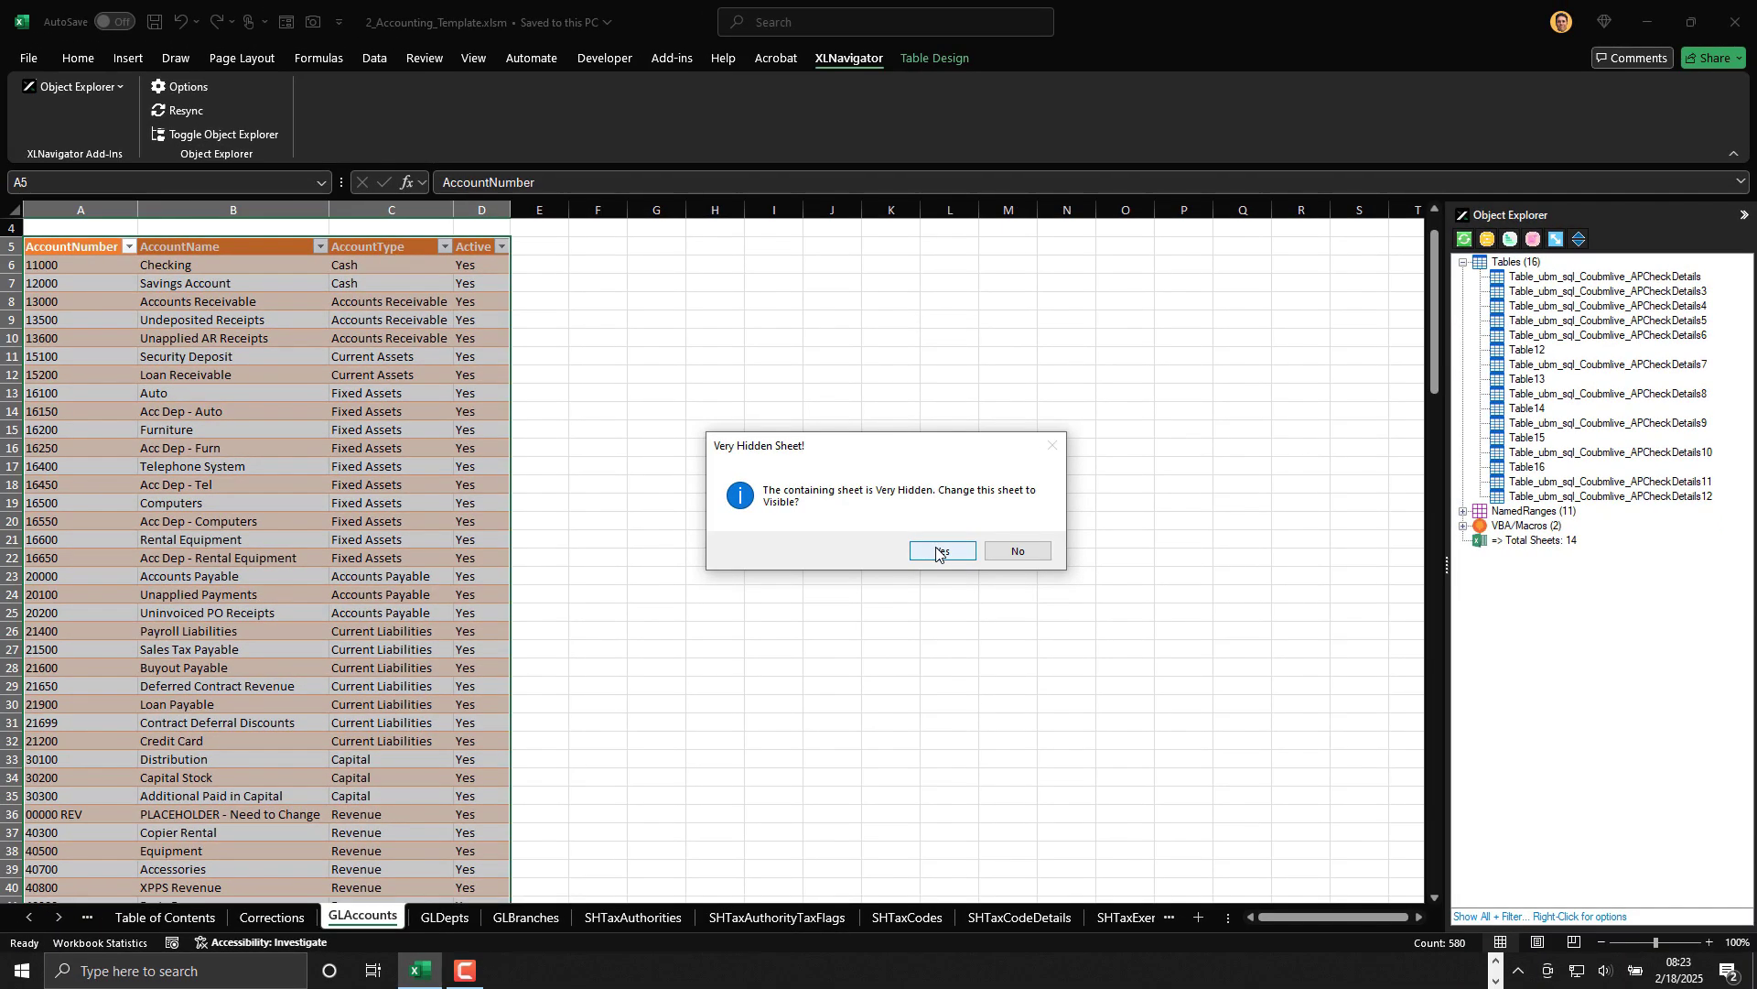
{"action": "left_click", "coordinate": [936, 552]}
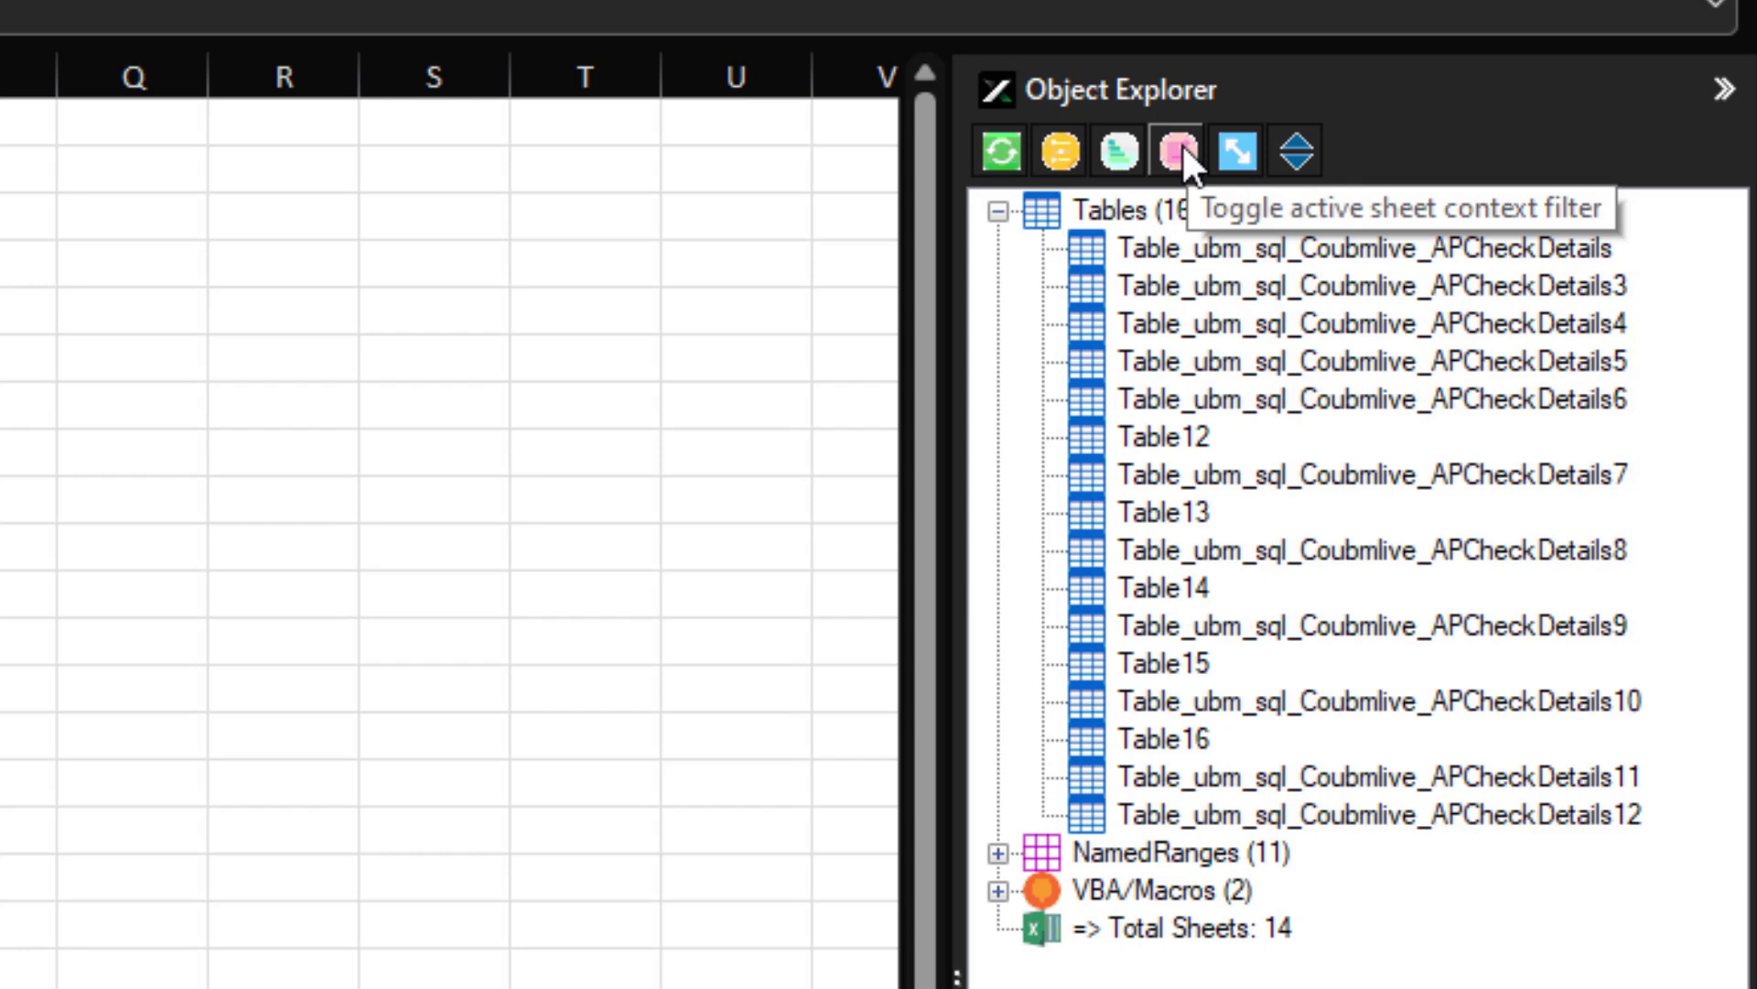
Filter the Object Explorer to the active sheet and switch between sheets to compare their objects, ending on SHTaxAuthorityTaxFlags
{"action": "left_click", "coordinate": [1181, 151]}
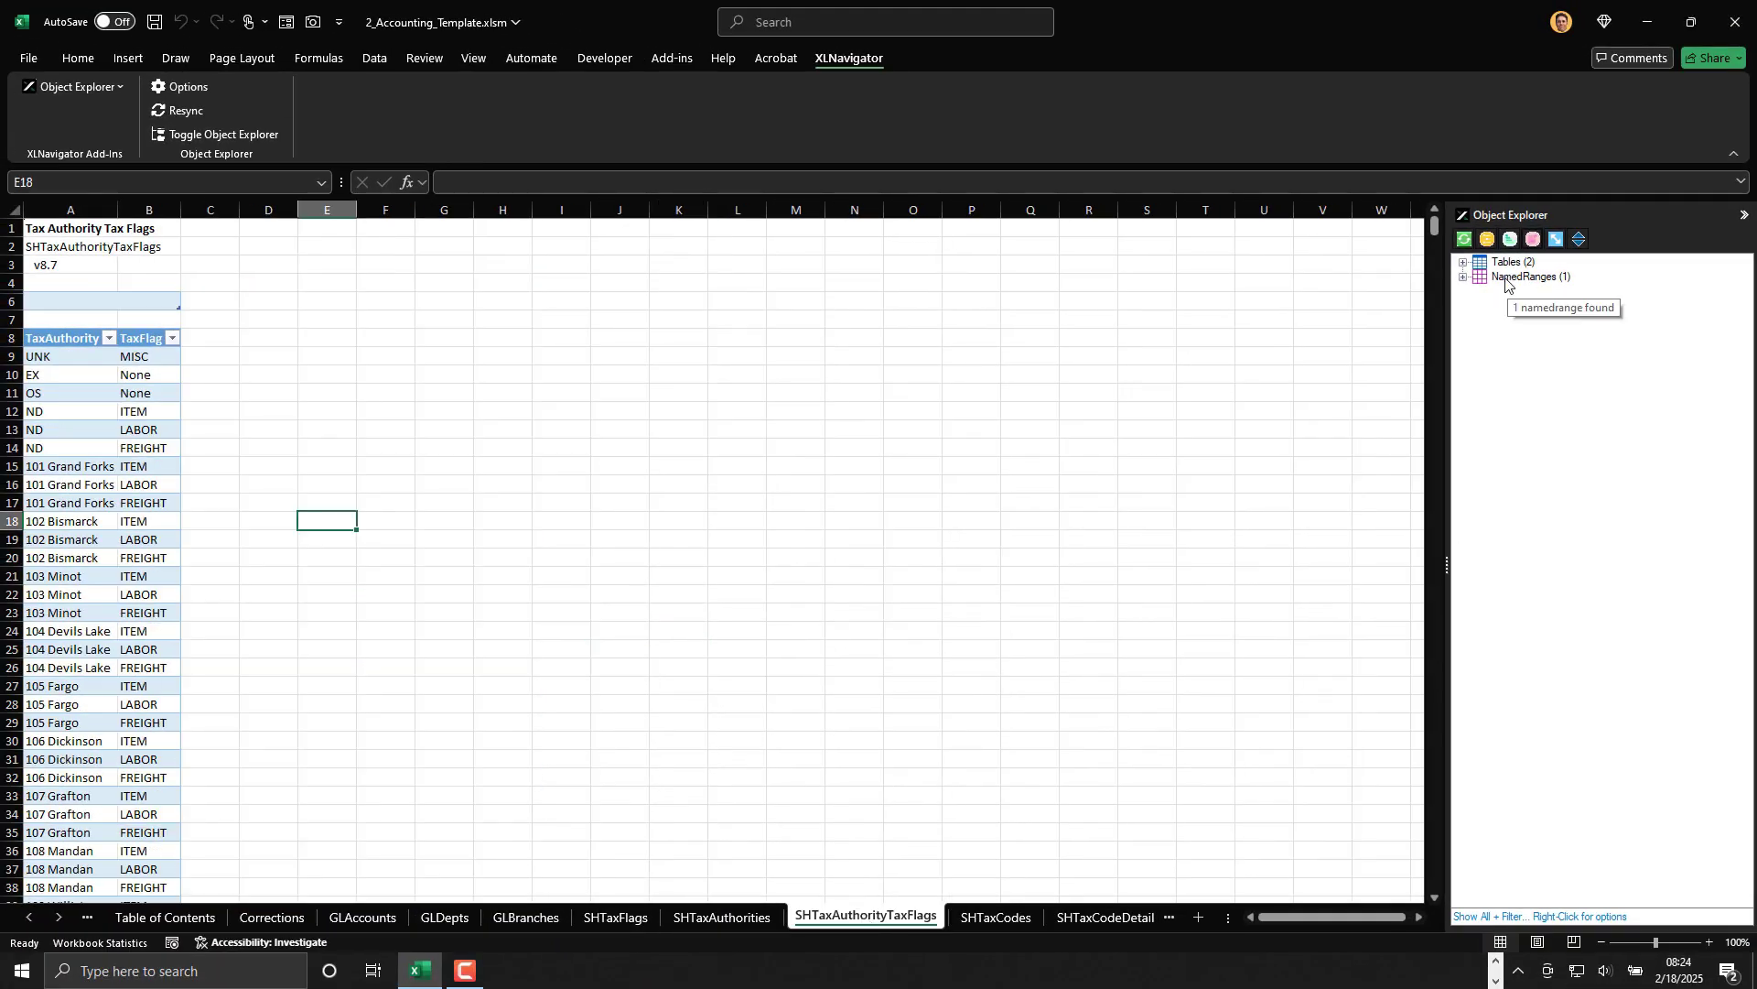
{"action": "left_click", "coordinate": [994, 916]}
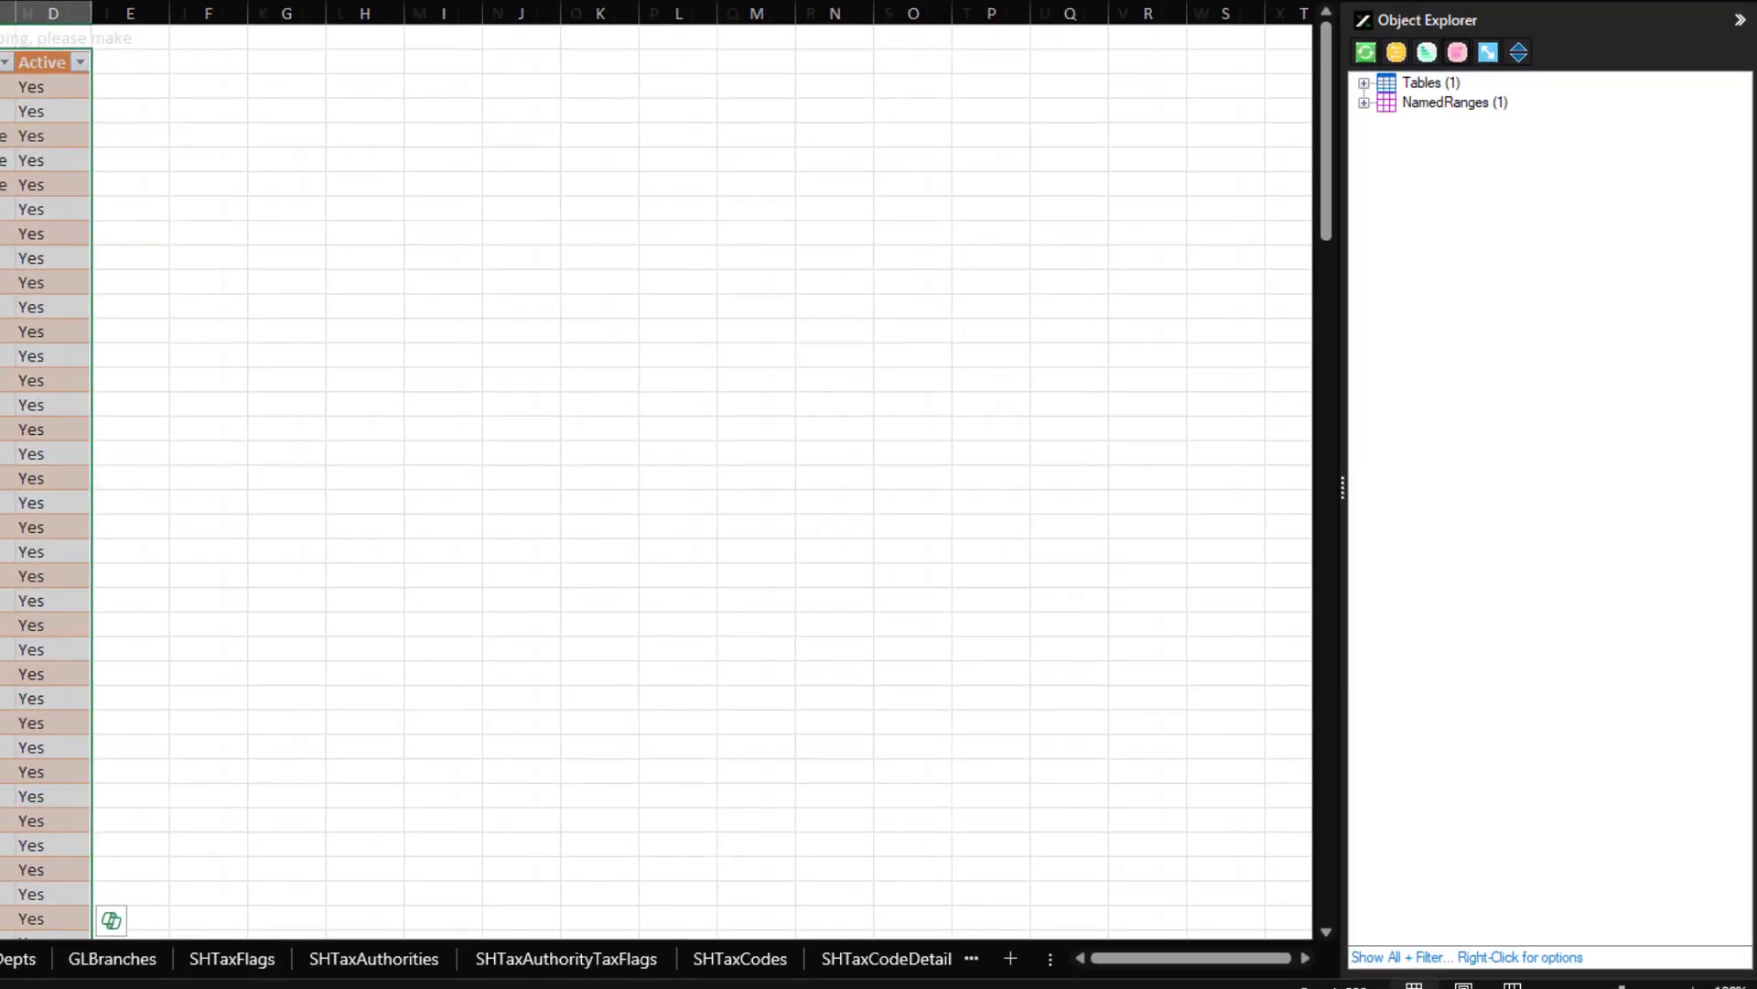
{"action": "key", "text": "ctrl+Page_Down"}
{"action": "key", "text": "ctrl+Page_Down"}
{"action": "left_click", "coordinate": [566, 957]}
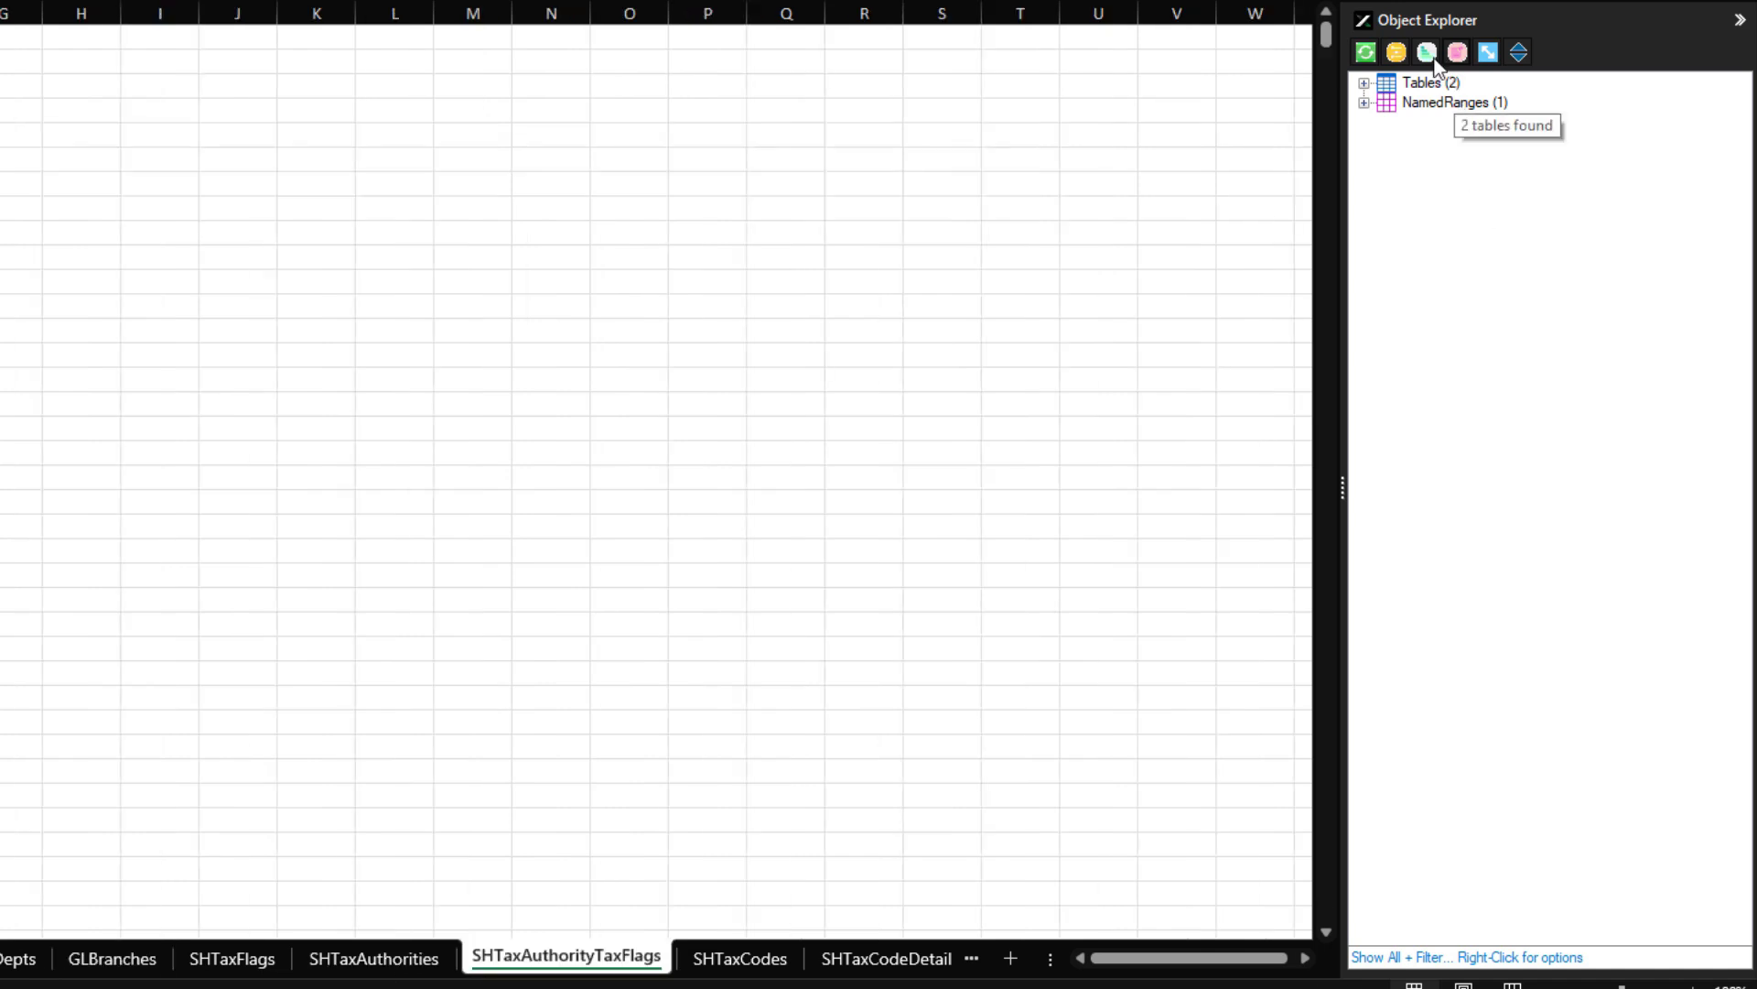
Group the objects by sheet again and turn off the active sheet filter with the SHTaxCodes sheet open
{"action": "left_click", "coordinate": [1428, 53]}
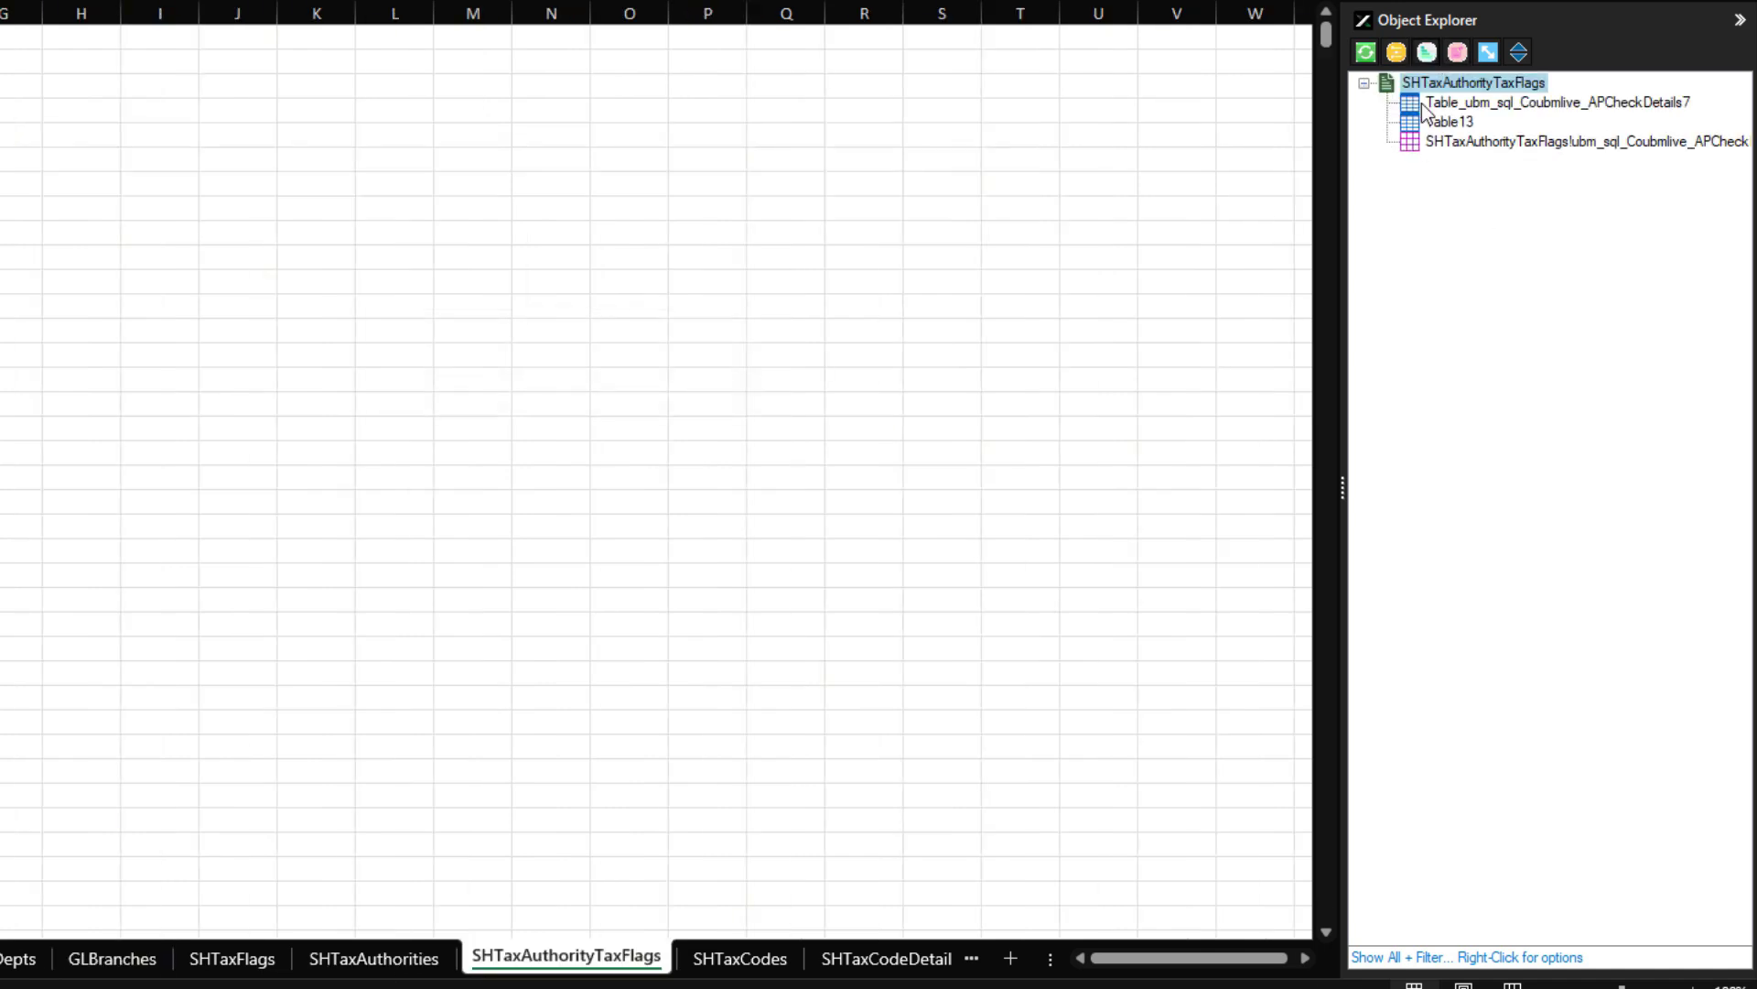
{"action": "left_click", "coordinate": [723, 956]}
{"action": "left_click", "coordinate": [1457, 53]}
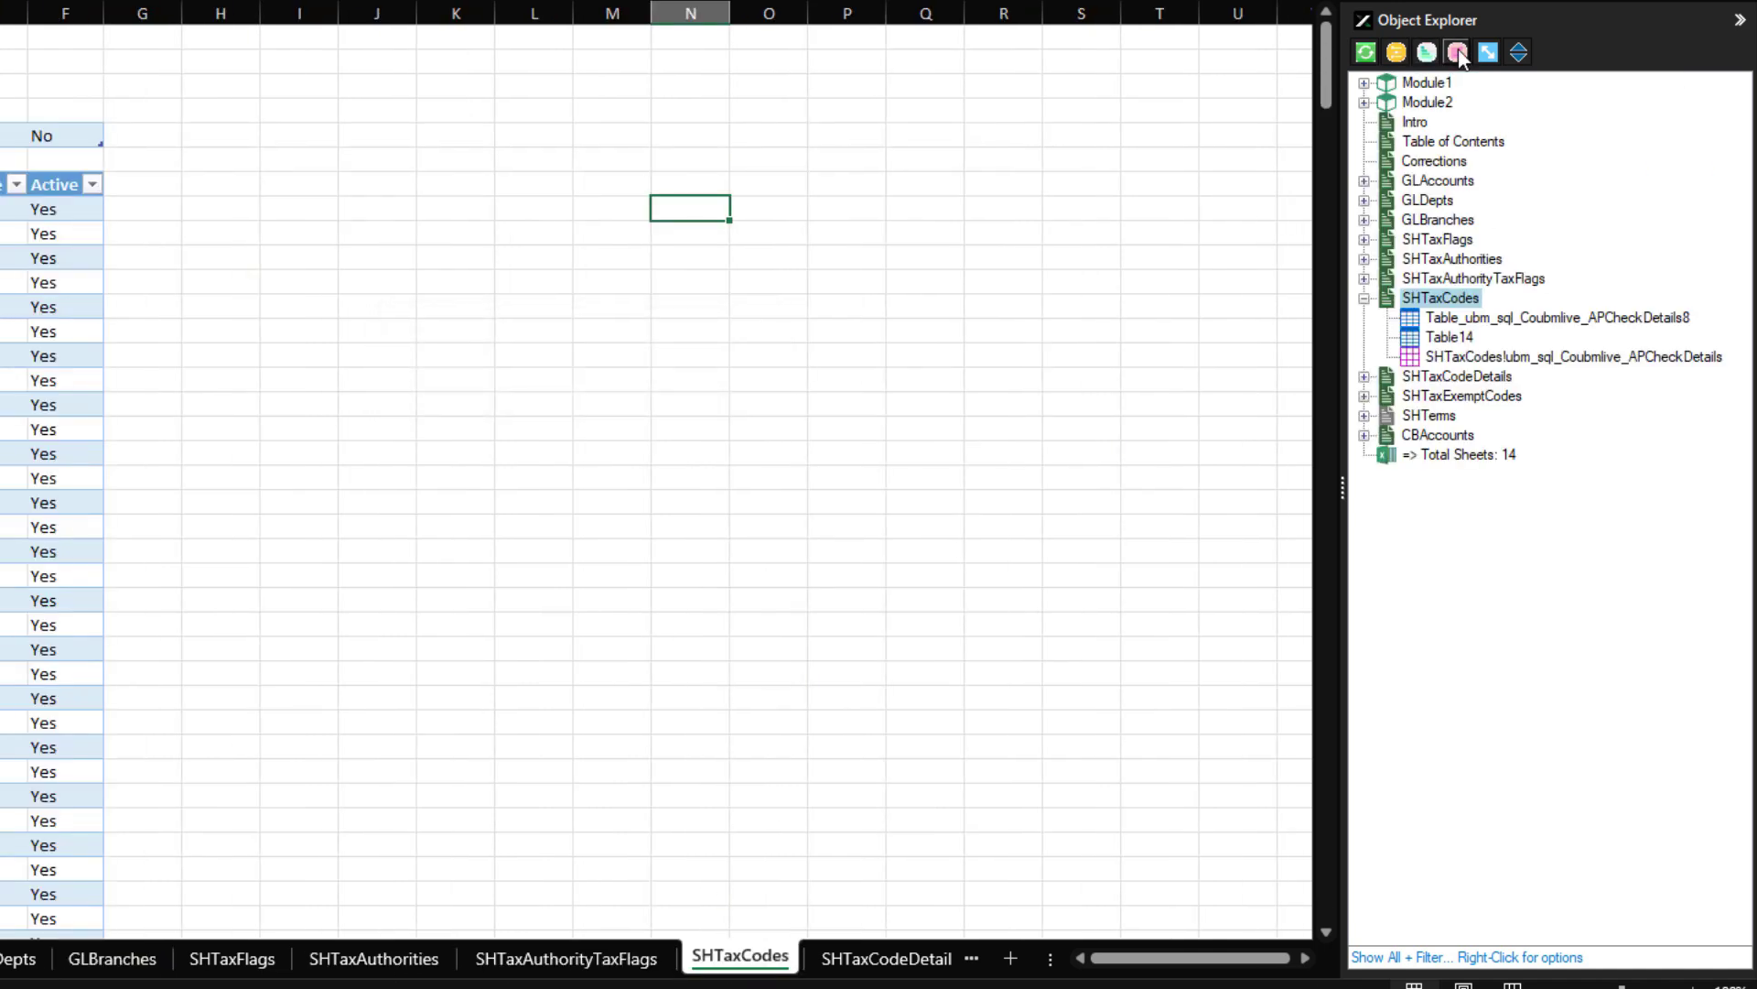
Expand all nodes in the Object Explorer tree to review the objects, and collapse them all again
{"action": "left_click", "coordinate": [1489, 55]}
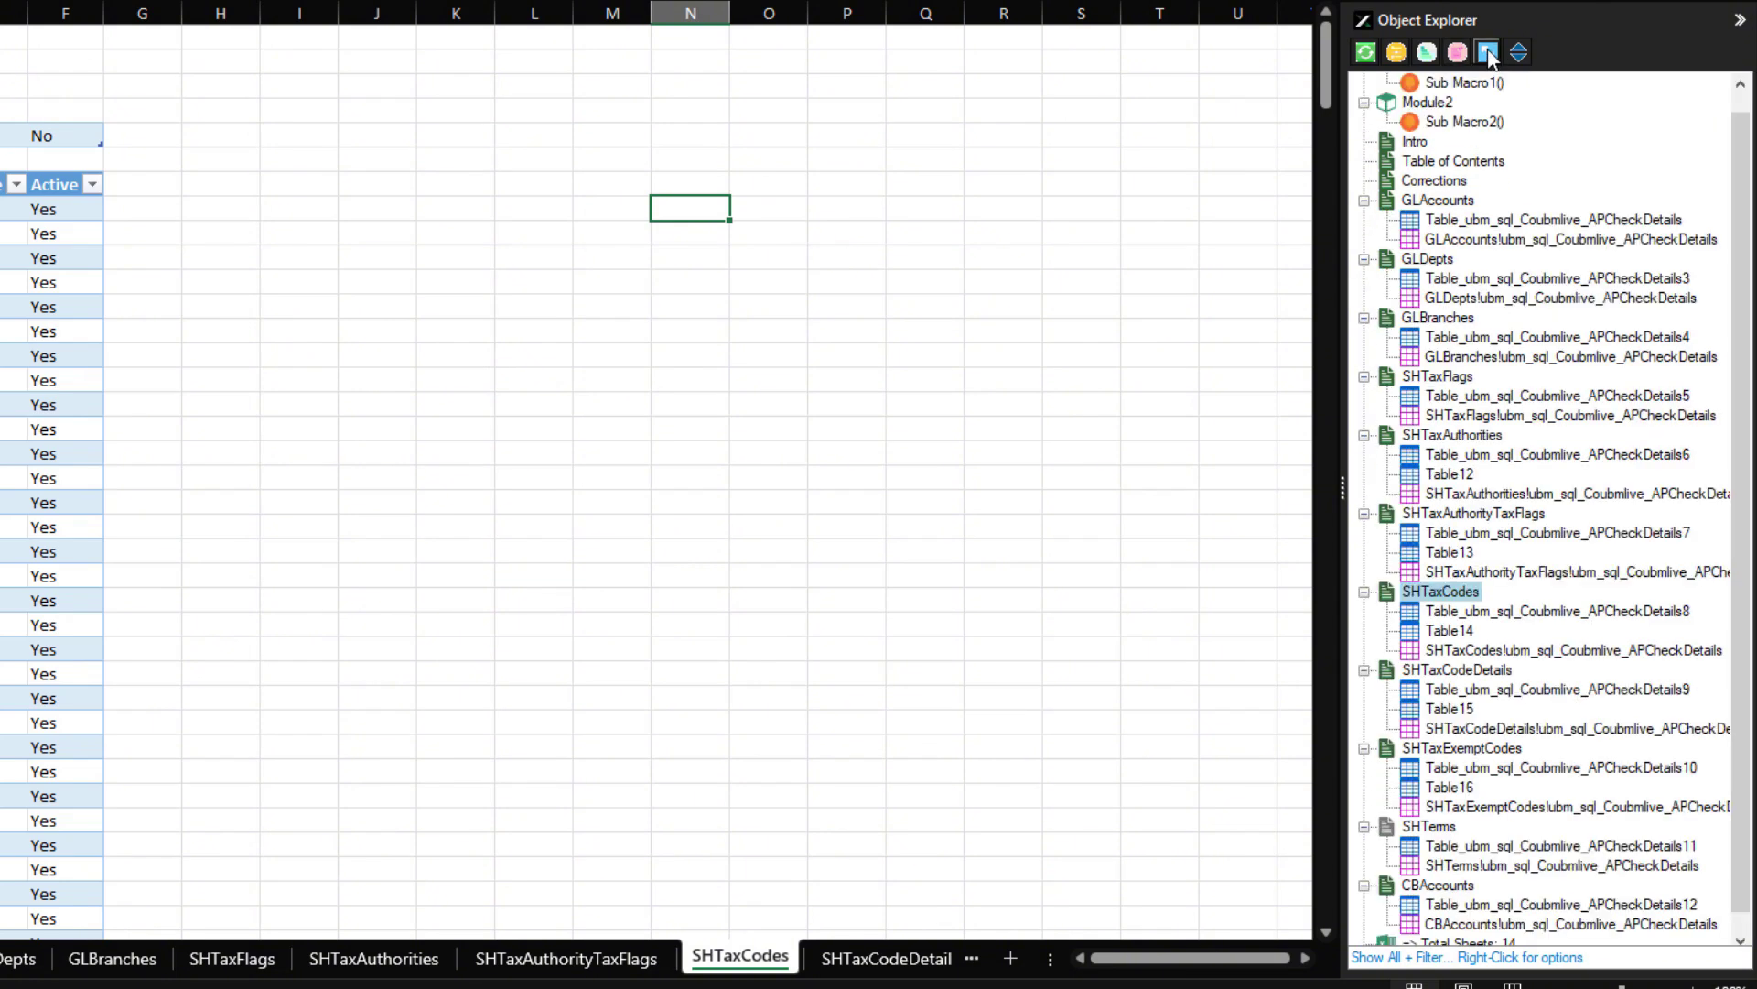
{"action": "mouse_move", "coordinate": [1737, 189]}
{"action": "left_mouse_down"}
{"action": "mouse_move", "coordinate": [1754, 382]}
{"action": "mouse_move", "coordinate": [1737, 183]}
{"action": "left_mouse_up"}
{"action": "left_click", "coordinate": [1491, 52]}
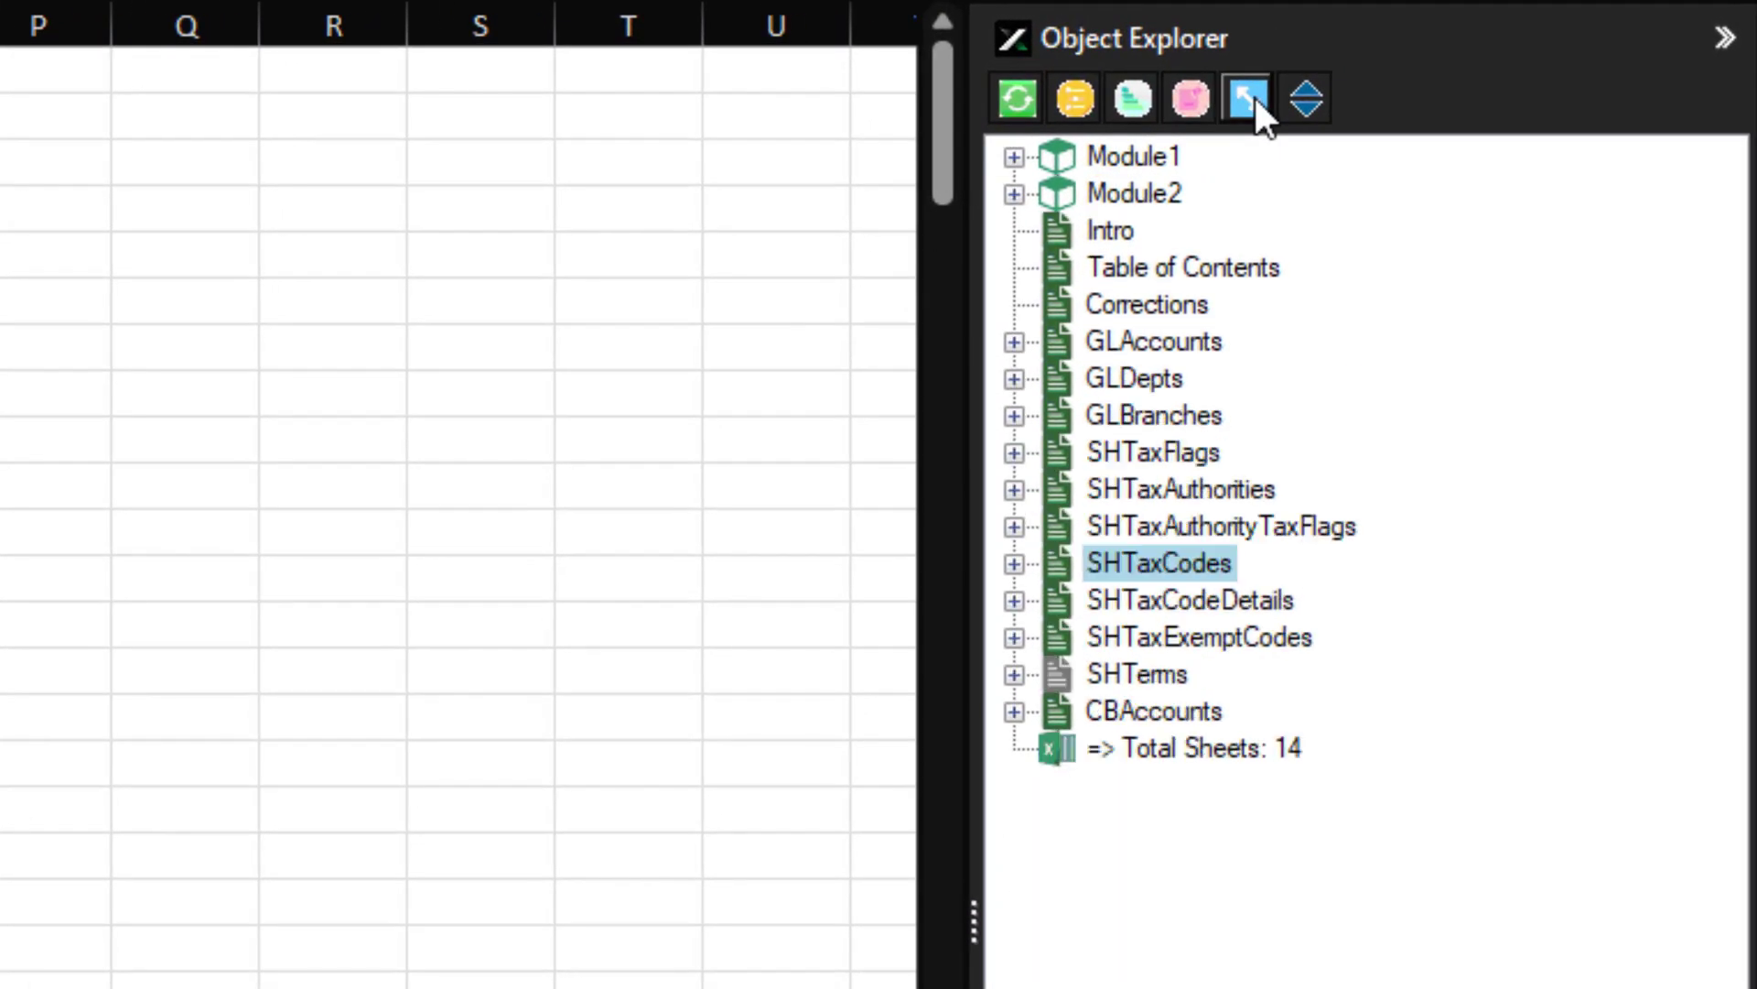
Review the selected sheet node behavior options, then open the GLAccounts and GLDepts sheets from the tree
{"action": "left_click", "coordinate": [1312, 99]}
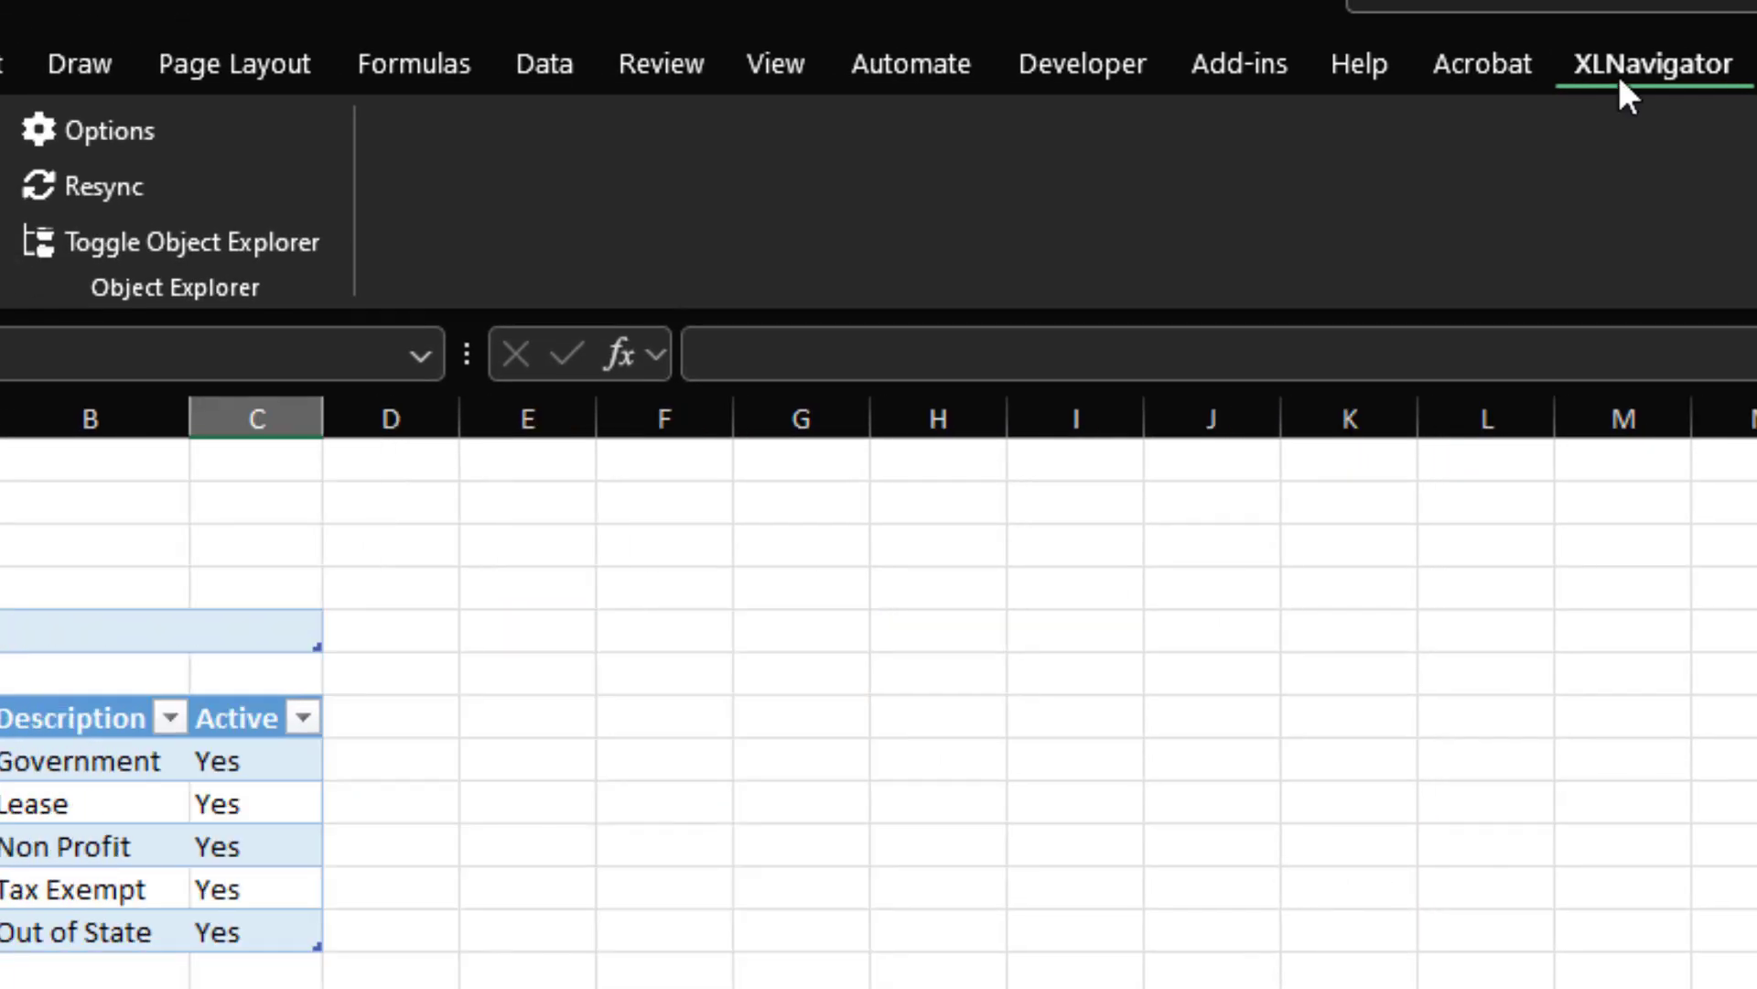
{"action": "left_click", "coordinate": [100, 134]}
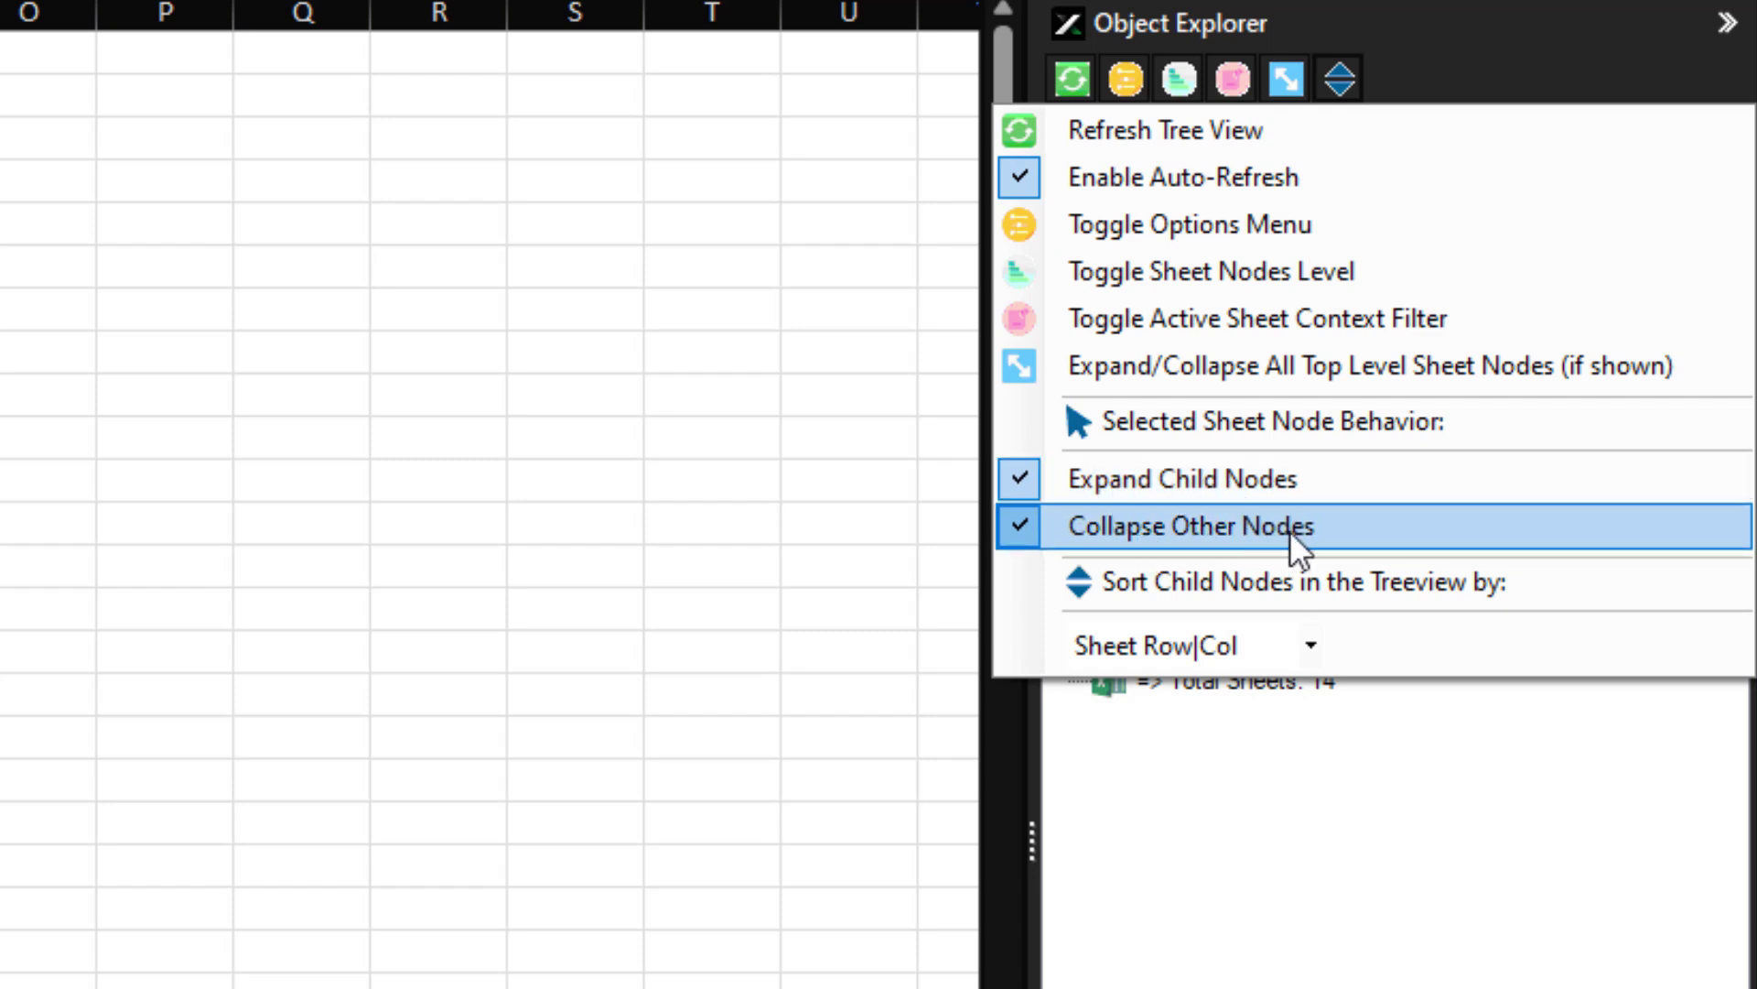
{"action": "left_click", "coordinate": [403, 563]}
{"action": "left_click", "coordinate": [1150, 299]}
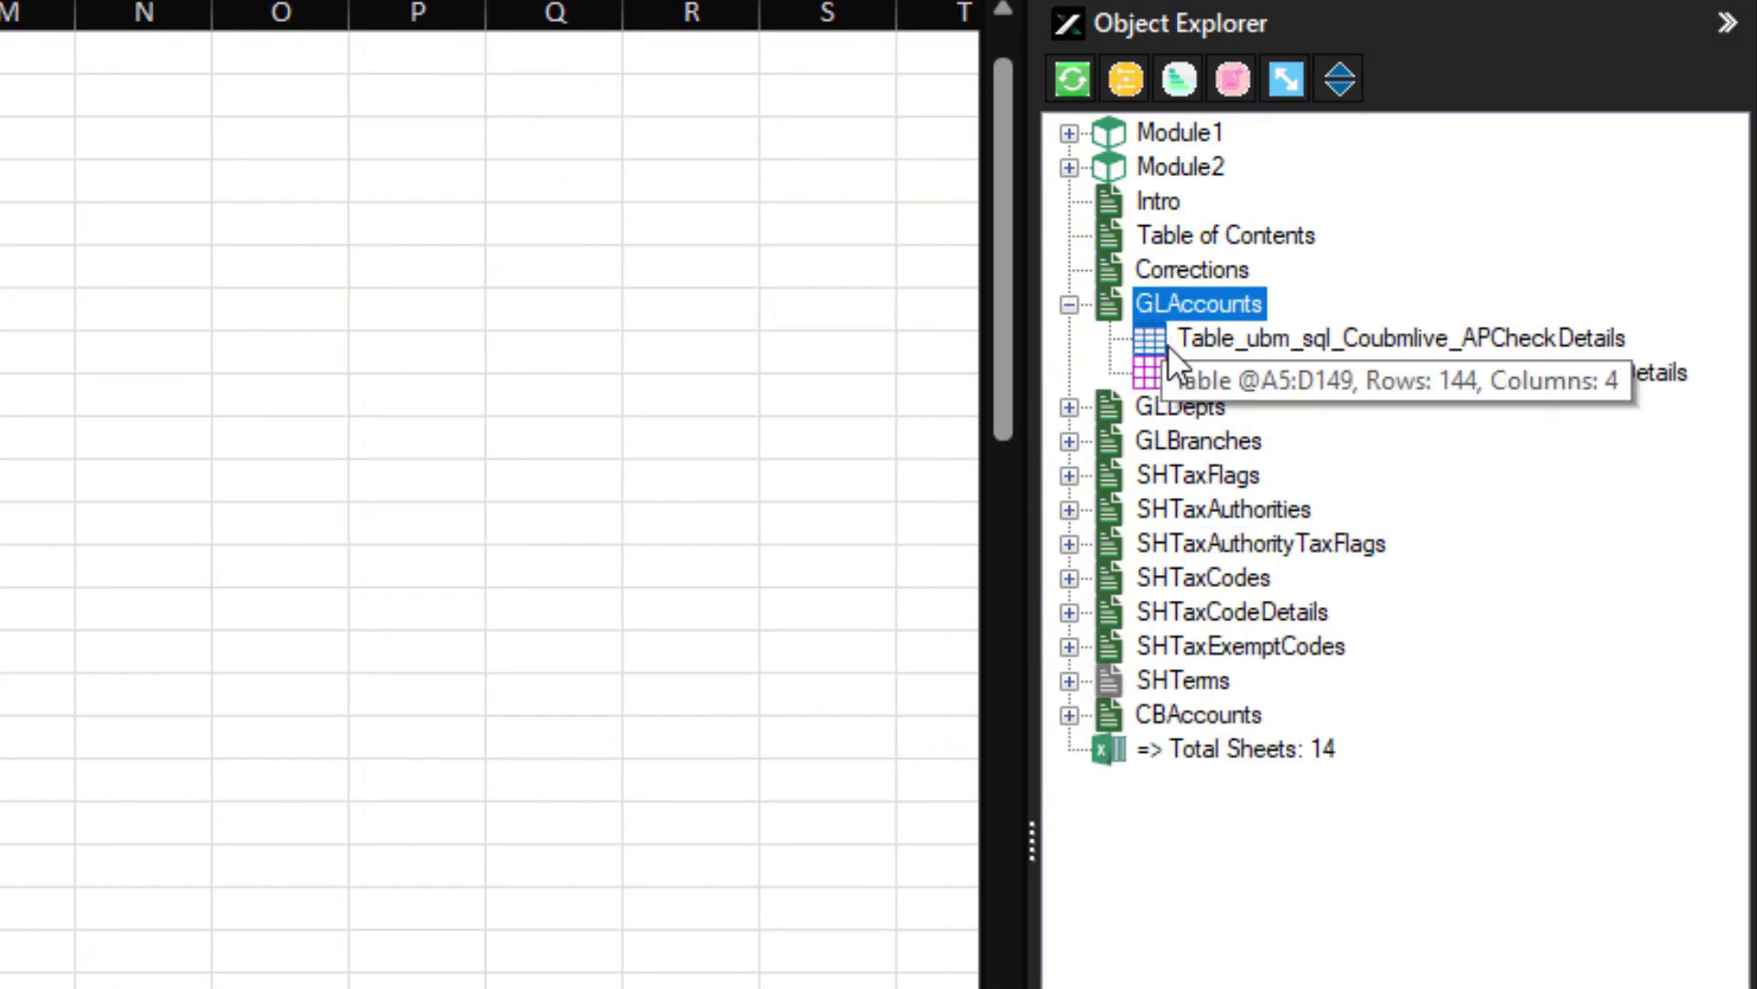
{"action": "left_click", "coordinate": [1171, 406]}
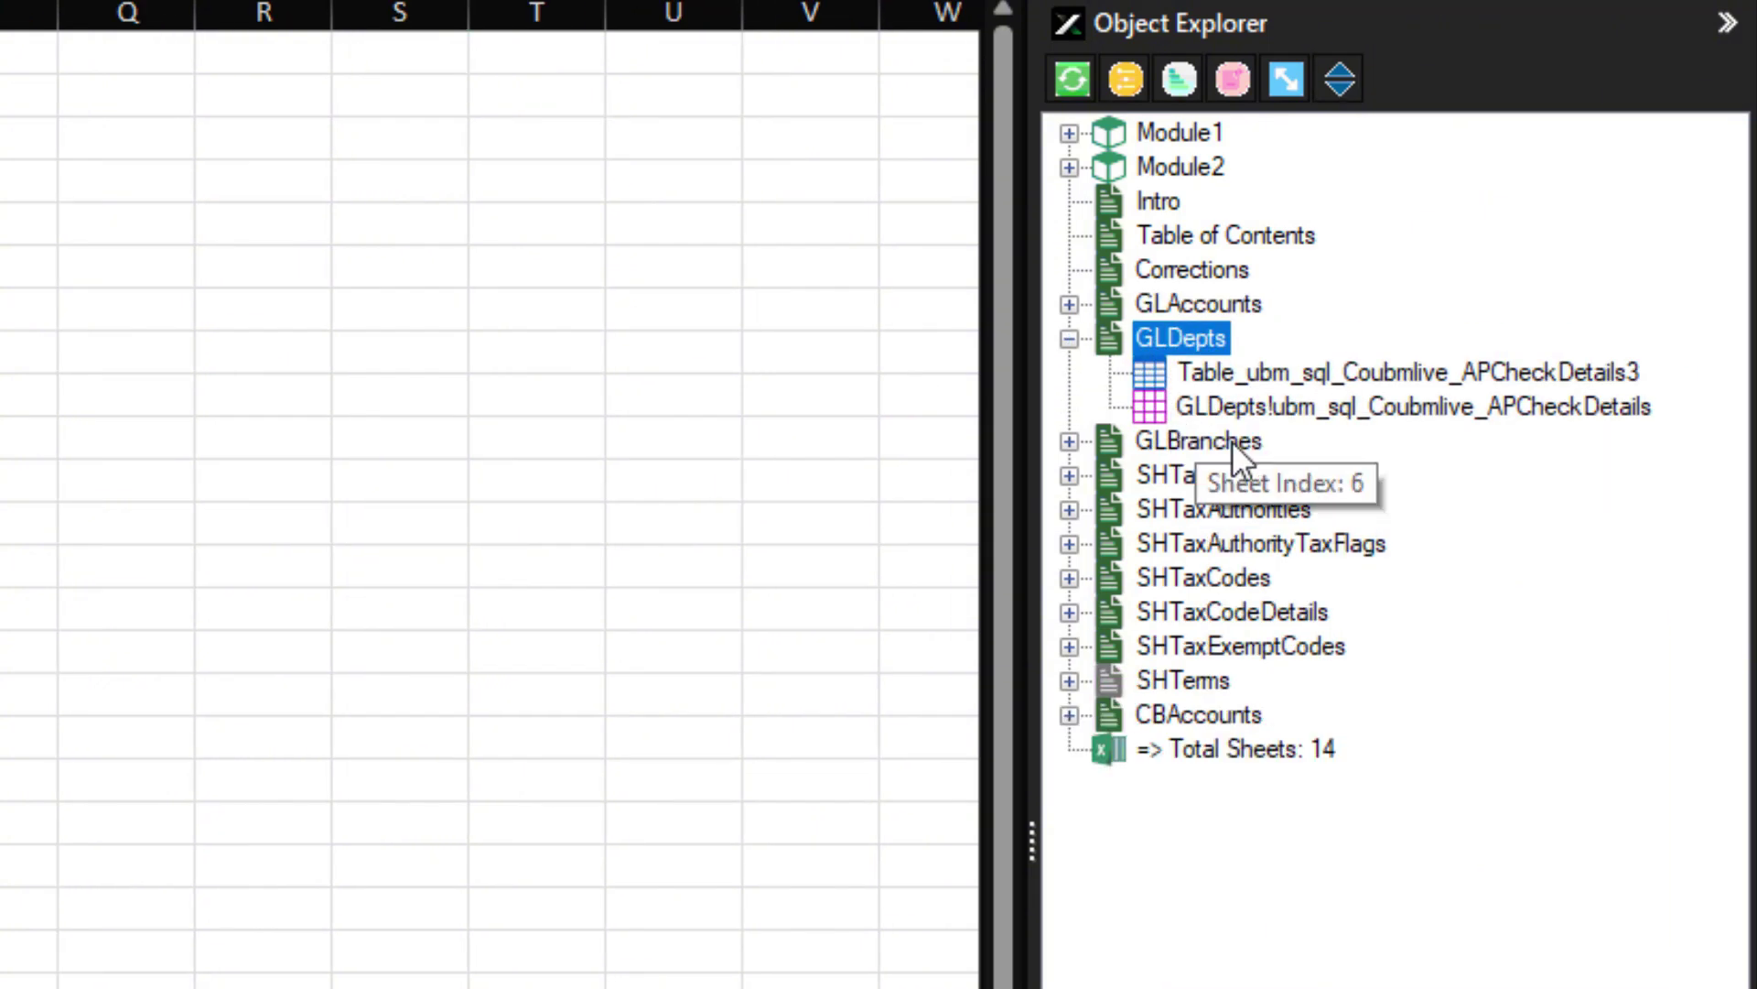
Turn off Collapse Other Nodes and open the GLBranches, SHTaxFlags and SHTaxAuthorities sheets from the tree
{"action": "left_click", "coordinate": [1337, 81]}
{"action": "left_click", "coordinate": [1124, 525]}
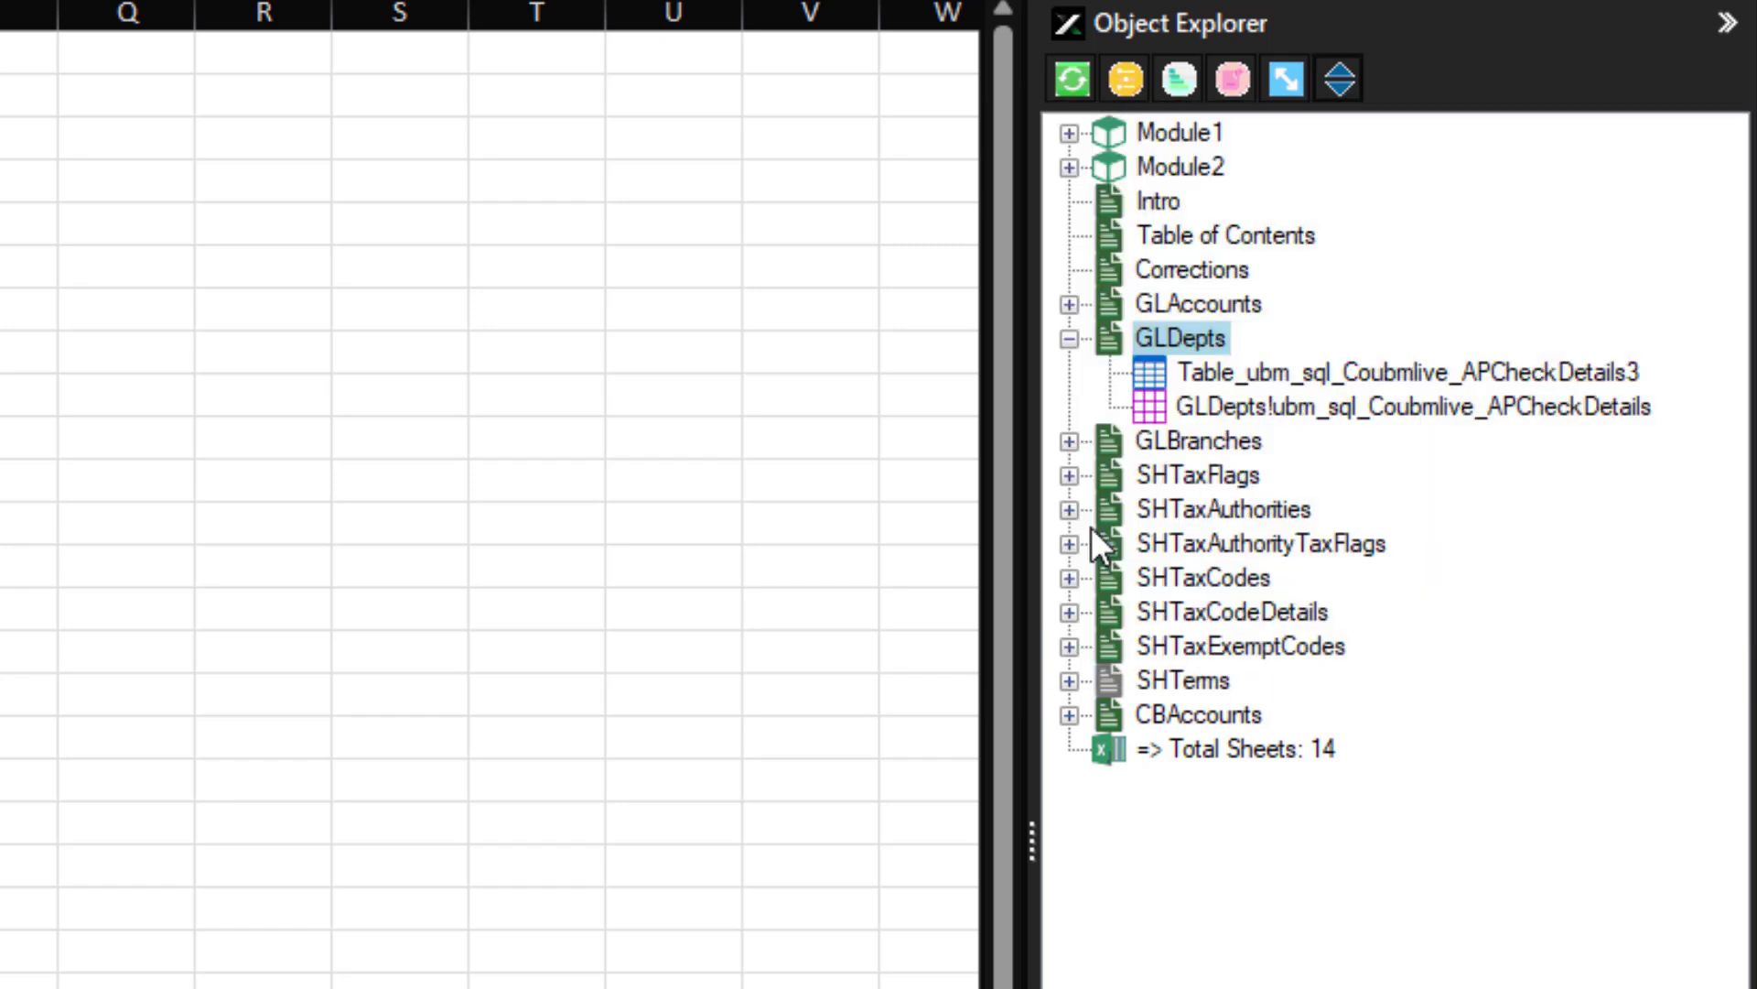
{"action": "left_click", "coordinate": [1186, 442]}
{"action": "left_click", "coordinate": [1167, 543]}
{"action": "left_click", "coordinate": [1160, 643]}
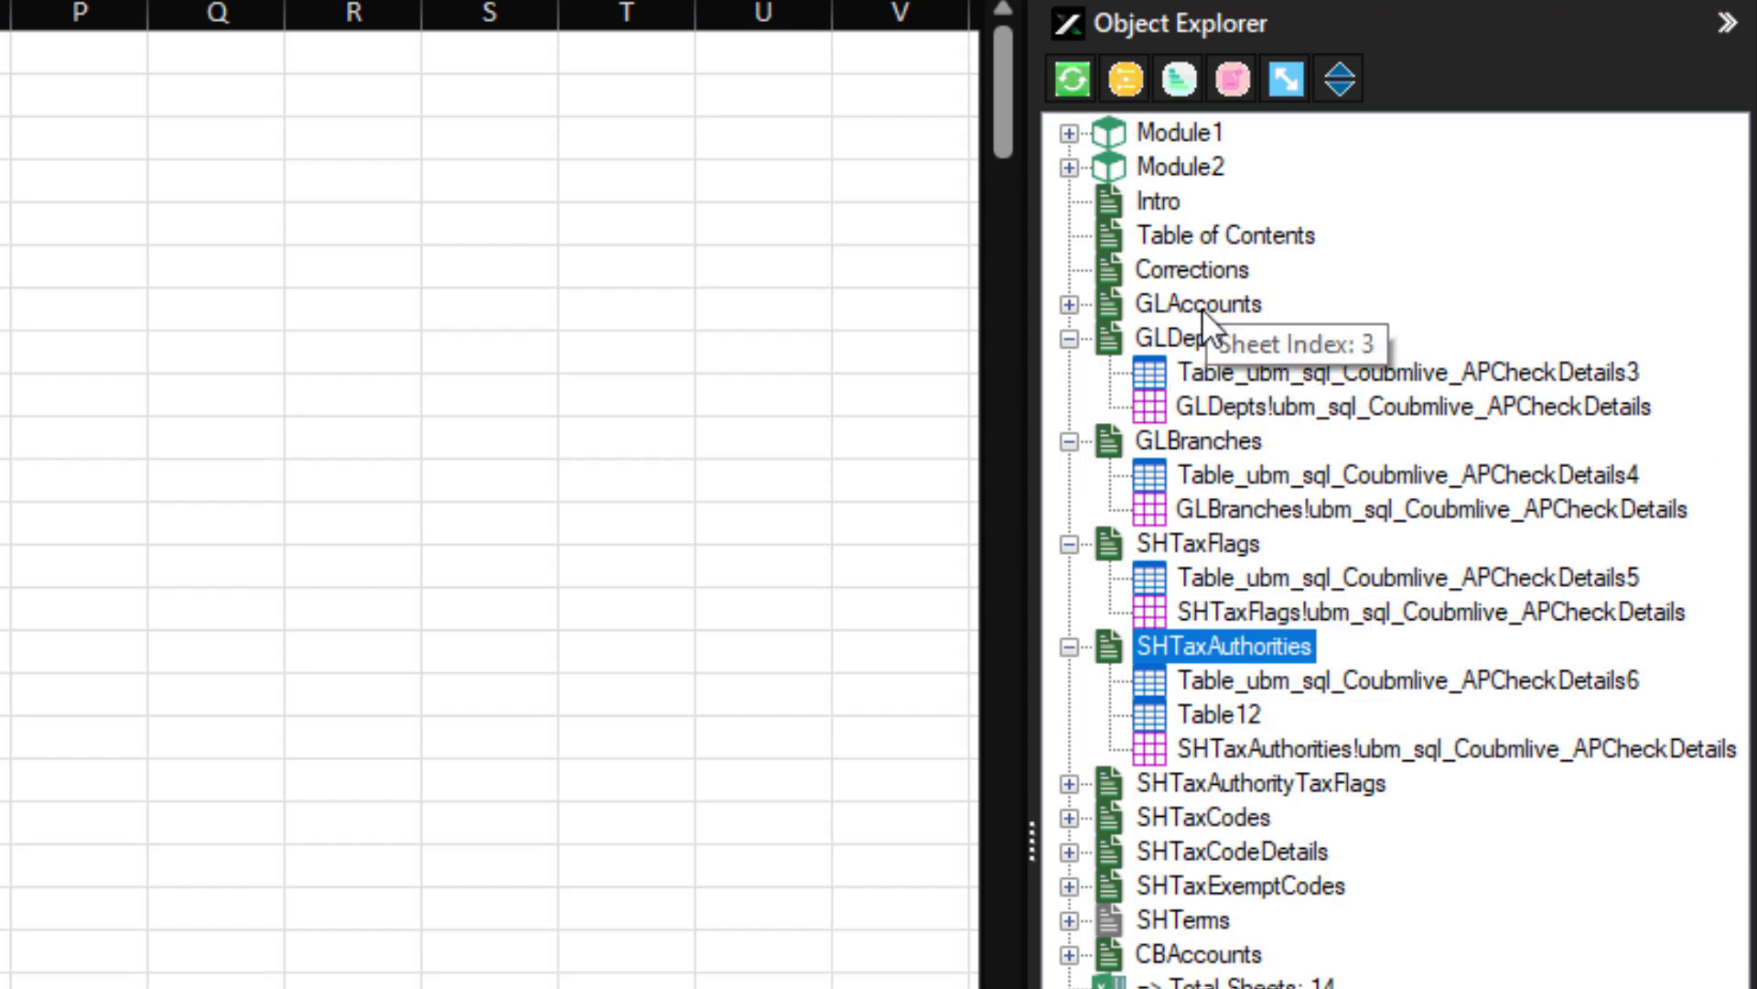
Turn off Expand Child Nodes and open the SHTaxAuthorityTaxFlags and SHTaxCodeDetails sheets from the tree
{"action": "left_click", "coordinate": [1327, 79]}
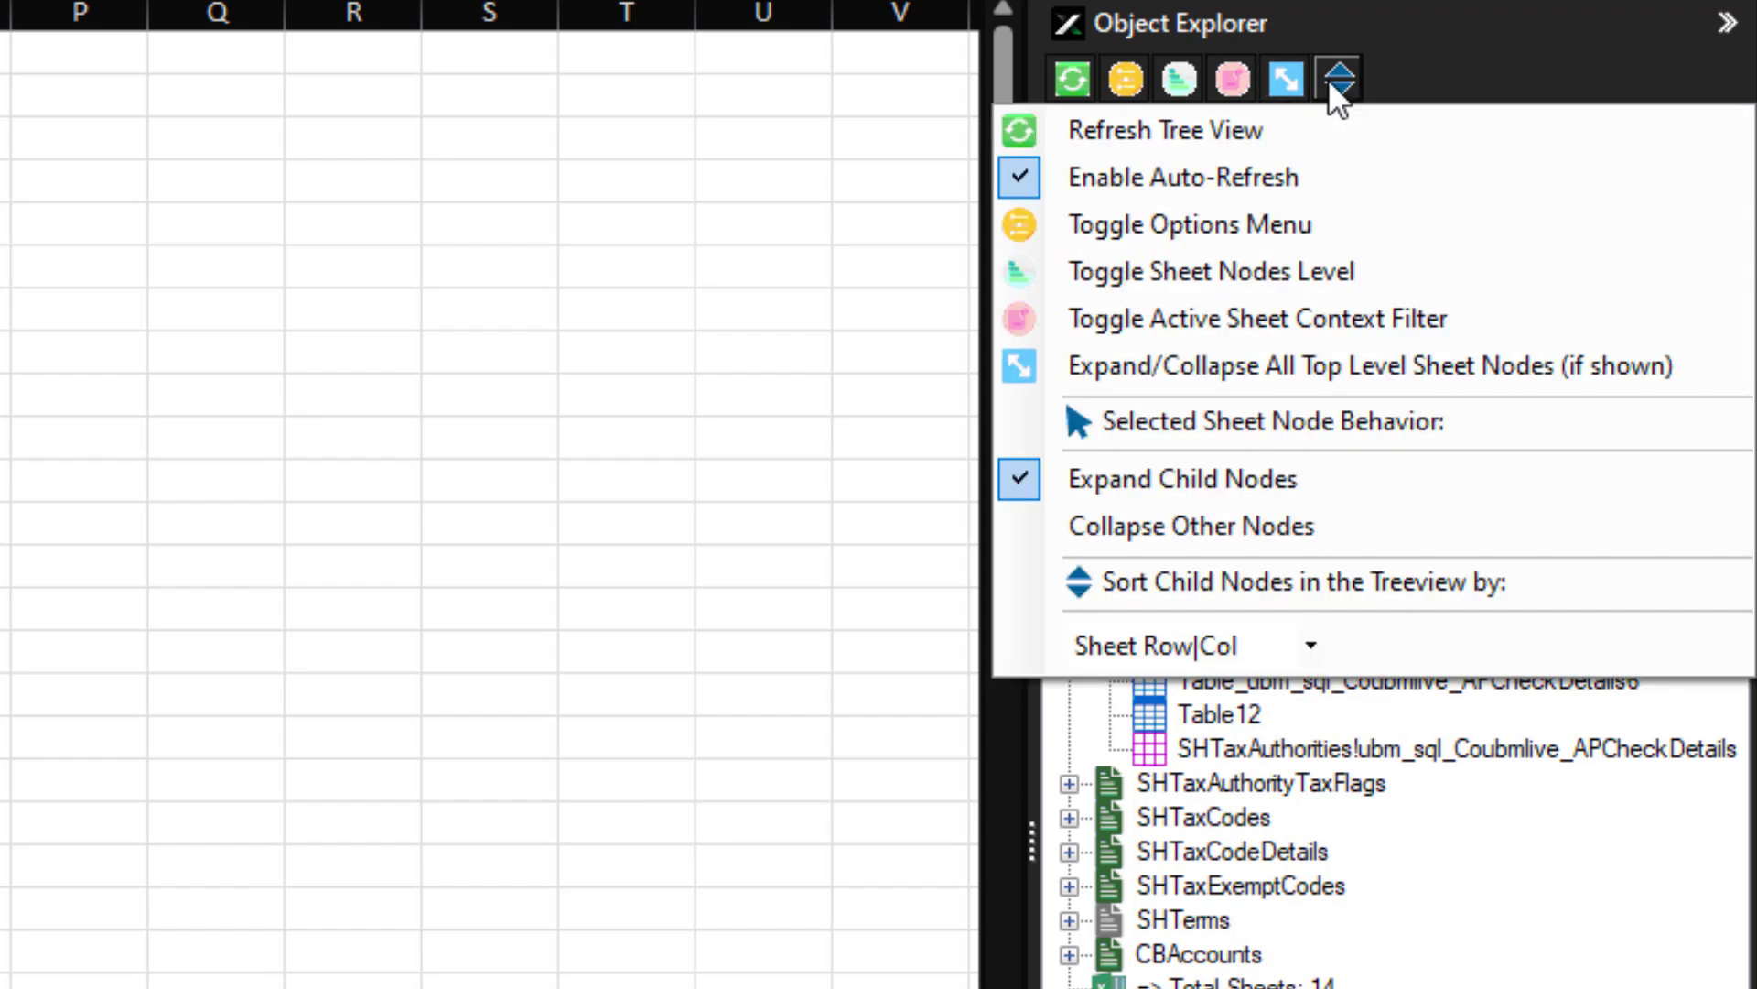
{"action": "left_click", "coordinate": [1153, 476]}
{"action": "left_click", "coordinate": [1163, 783]}
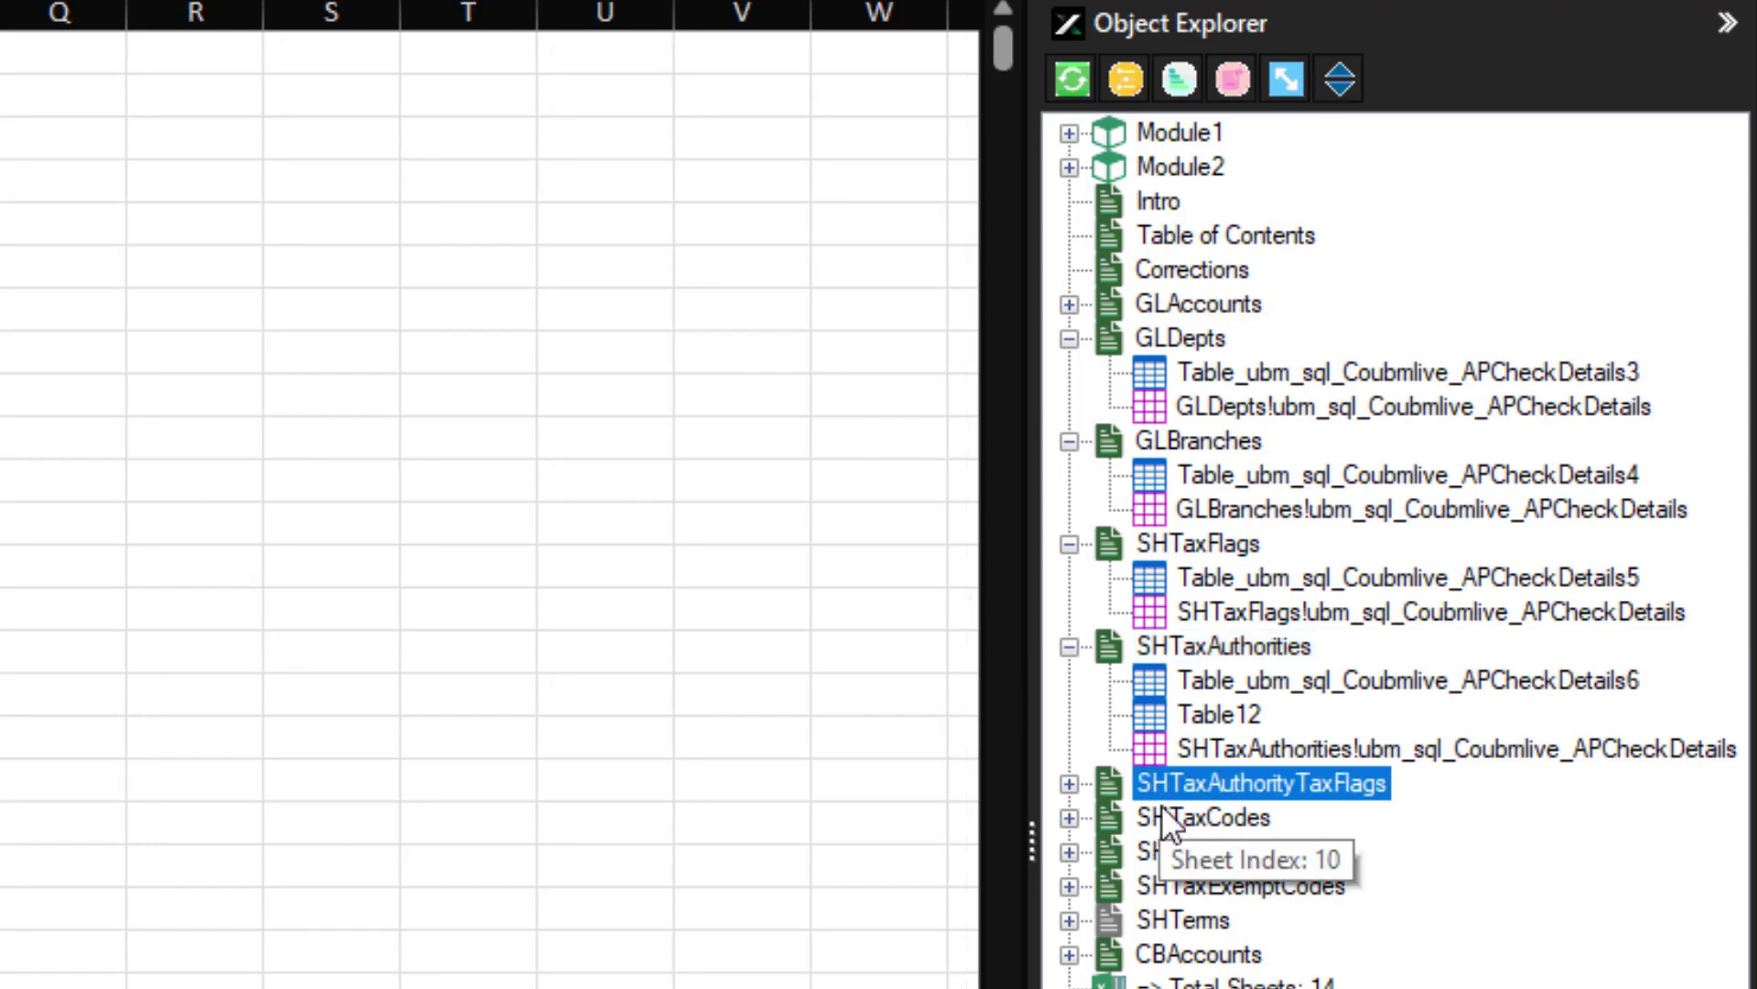
{"action": "left_click", "coordinate": [1176, 852]}
Collapse all sheet nodes and go through SHTaxAuthorities, GLDepts and SHTaxCodes, ending on SHTaxExemptCodes
{"action": "left_click", "coordinate": [1292, 79]}
{"action": "left_click", "coordinate": [1208, 440]}
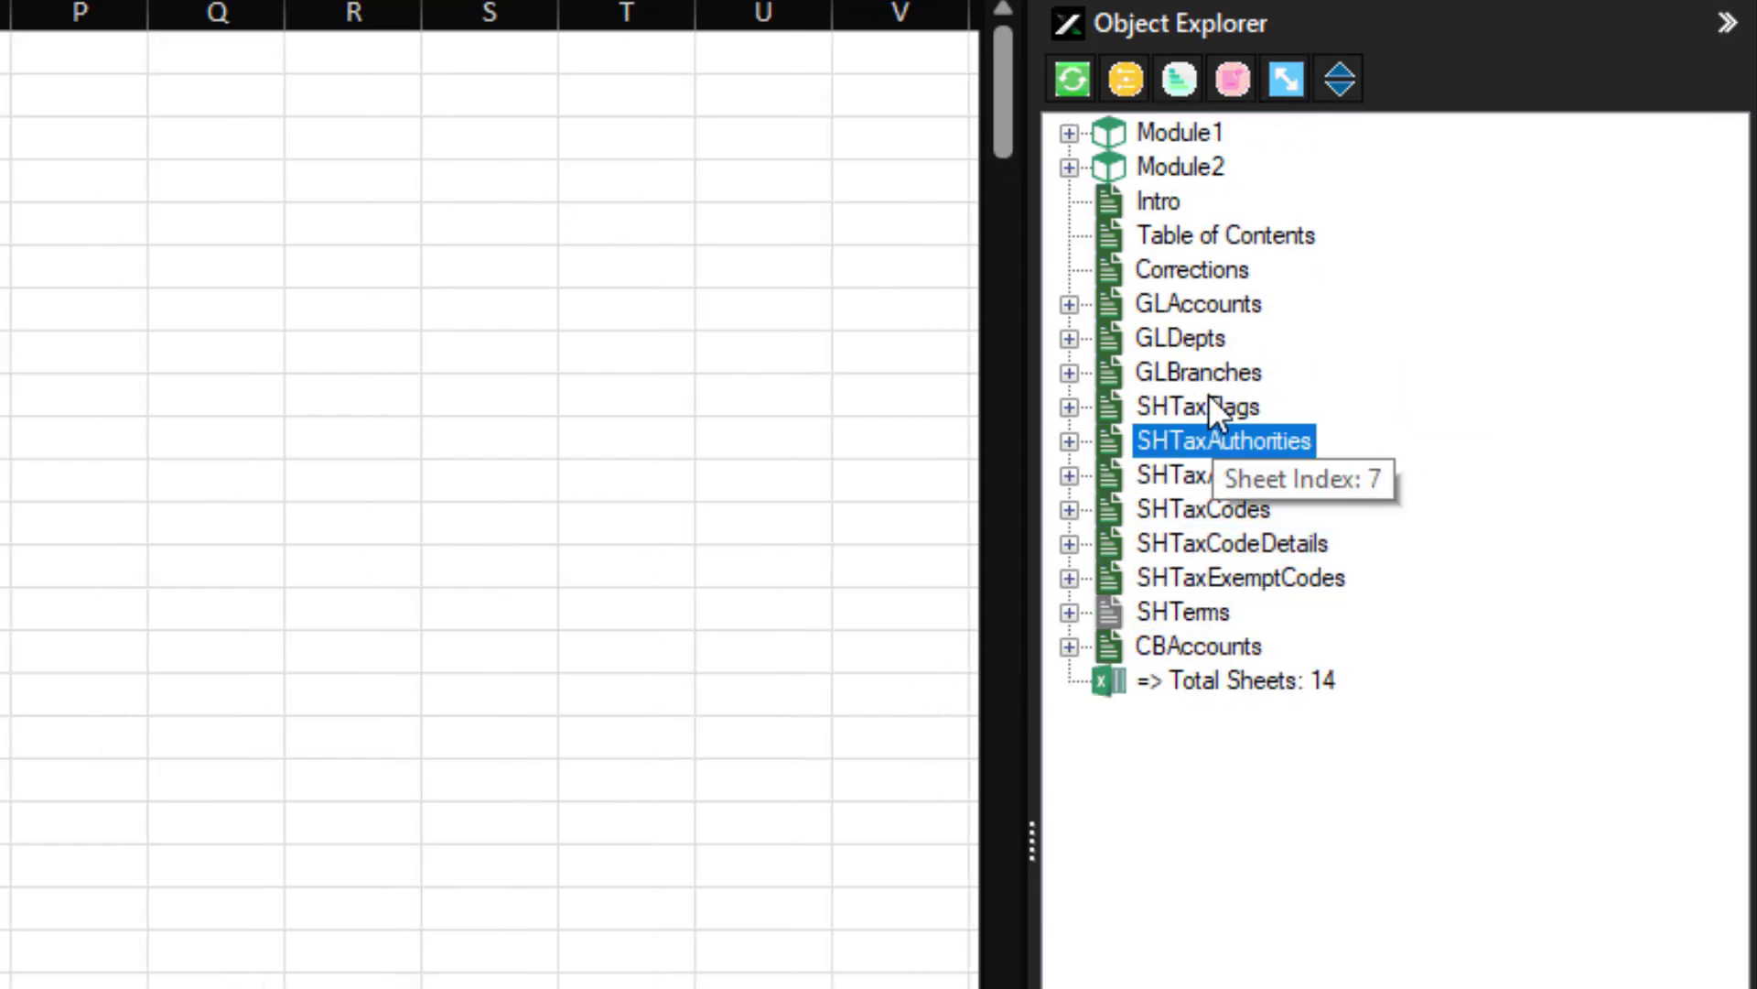
{"action": "left_click", "coordinate": [1190, 338]}
{"action": "left_click", "coordinate": [1195, 509]}
{"action": "left_click", "coordinate": [1188, 577]}
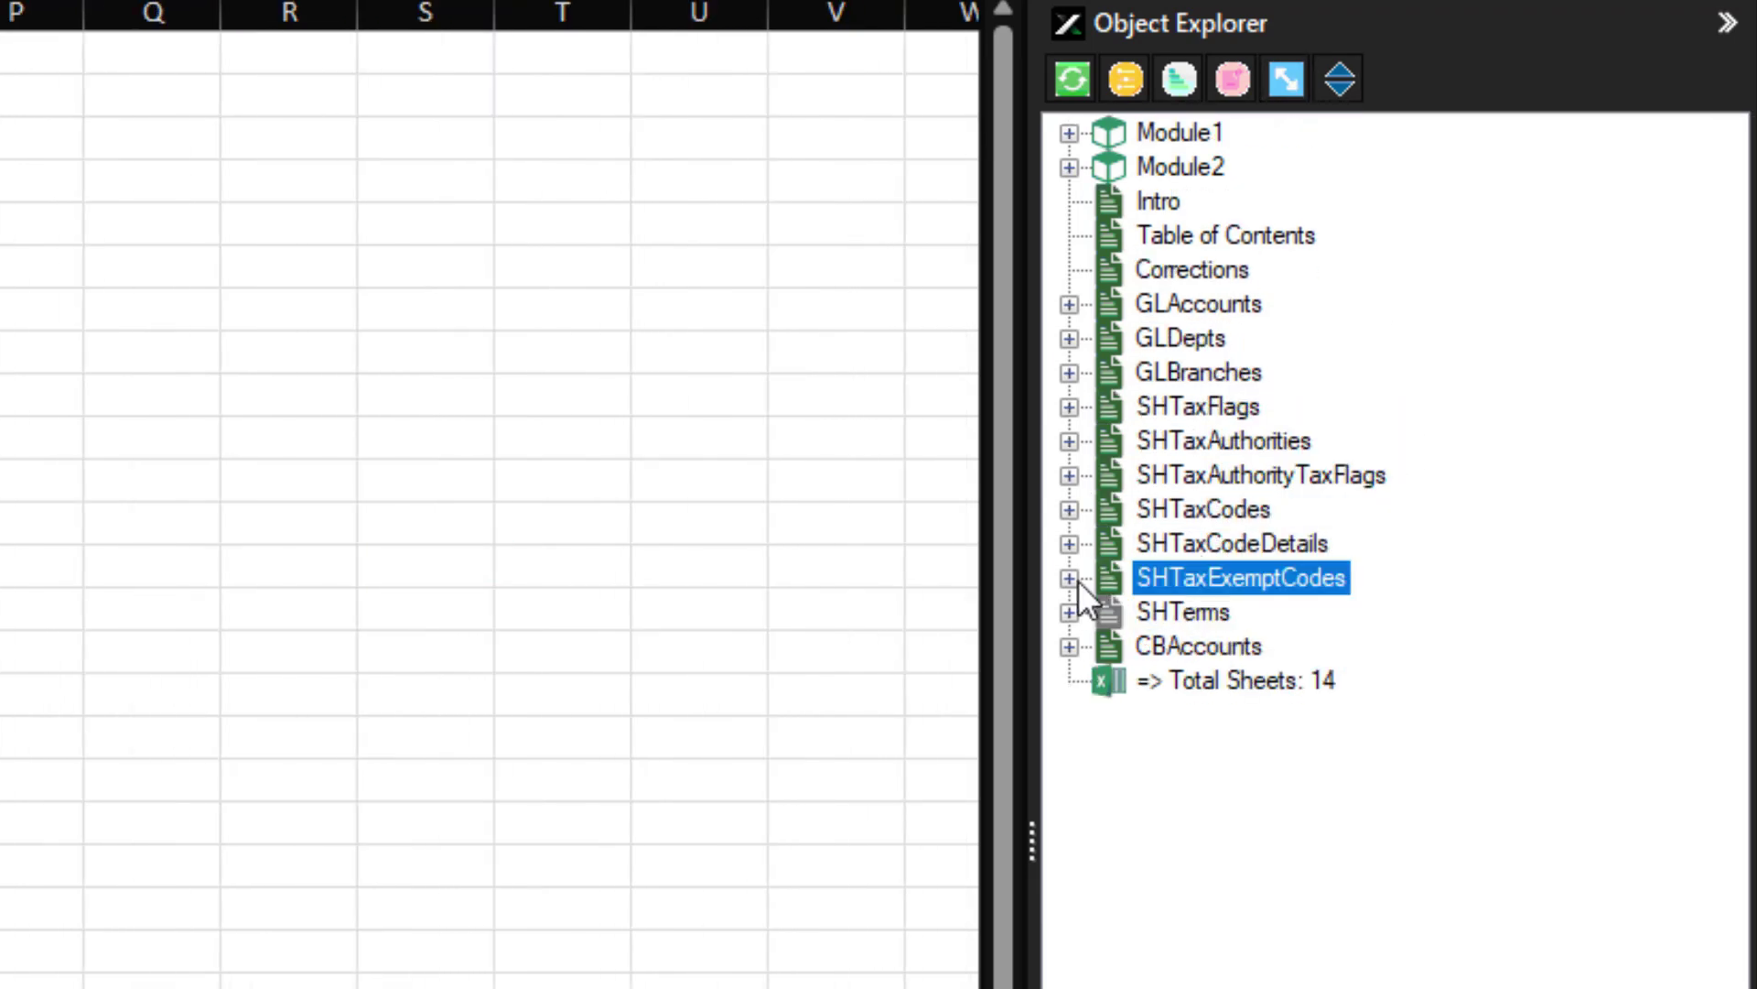
Expand the SHTaxExemptCodes node and sort the child nodes in the tree by Name
{"action": "left_click", "coordinate": [1069, 579]}
{"action": "right_click", "coordinate": [1078, 581]}
{"action": "left_click", "coordinate": [1260, 646]}
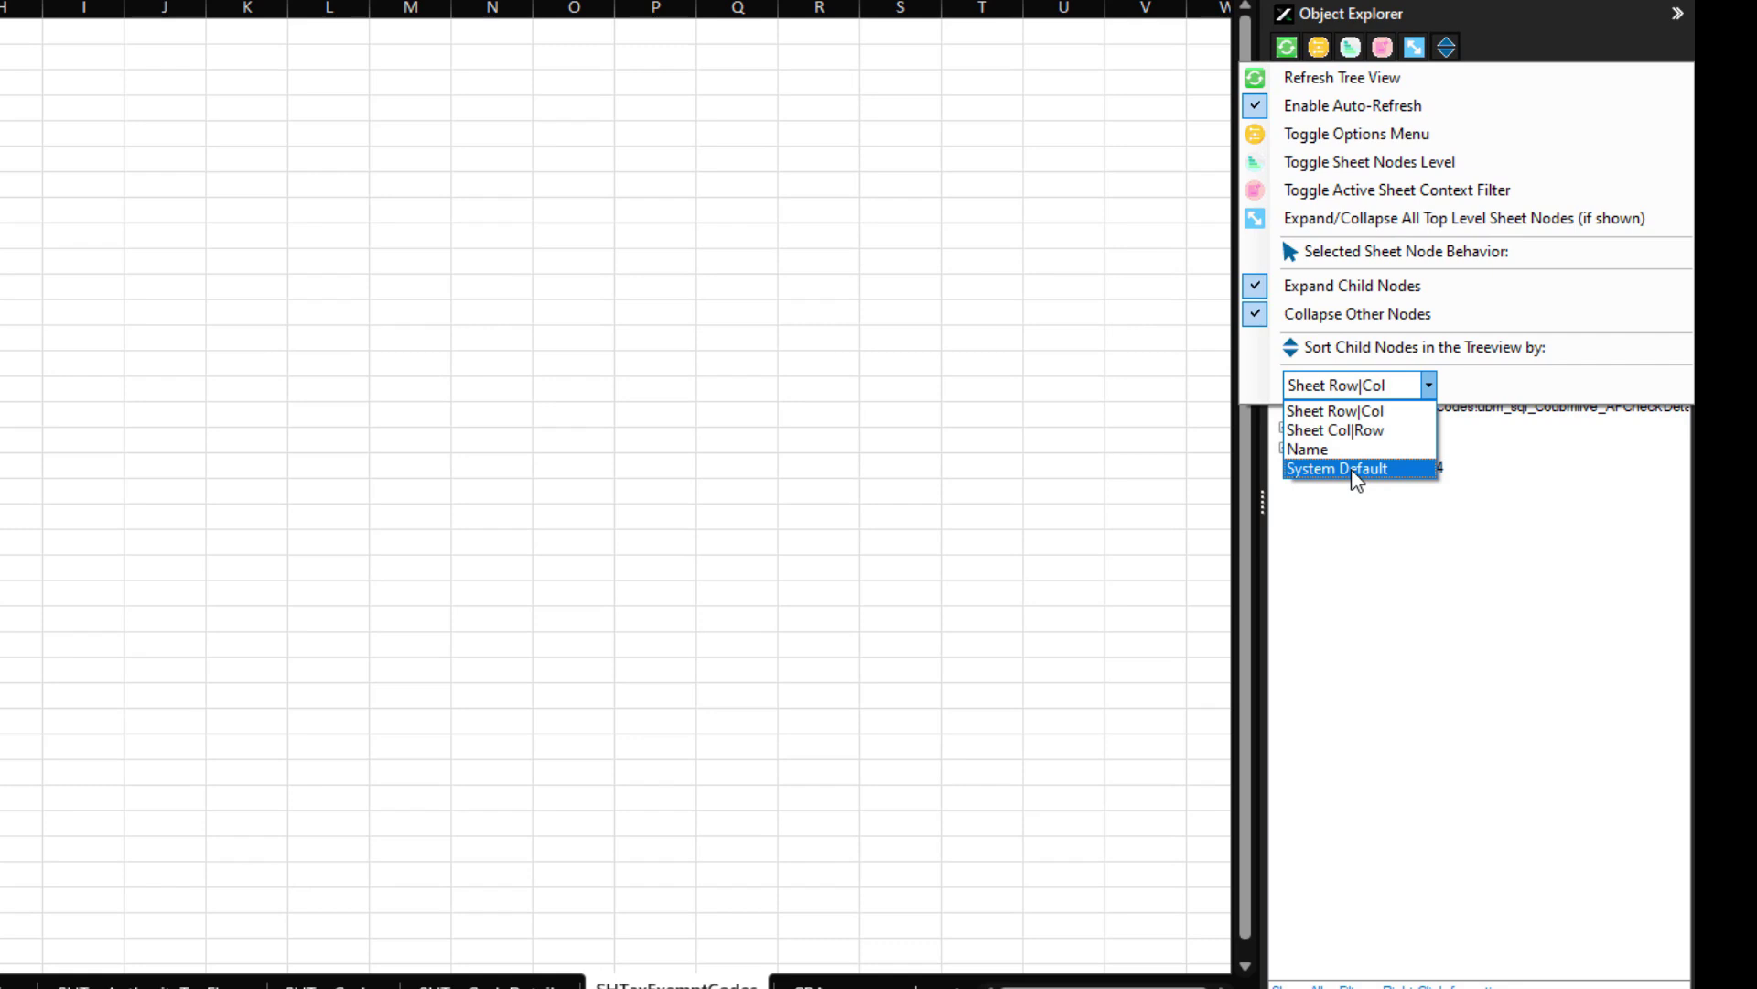
{"action": "left_click", "coordinate": [1307, 449]}
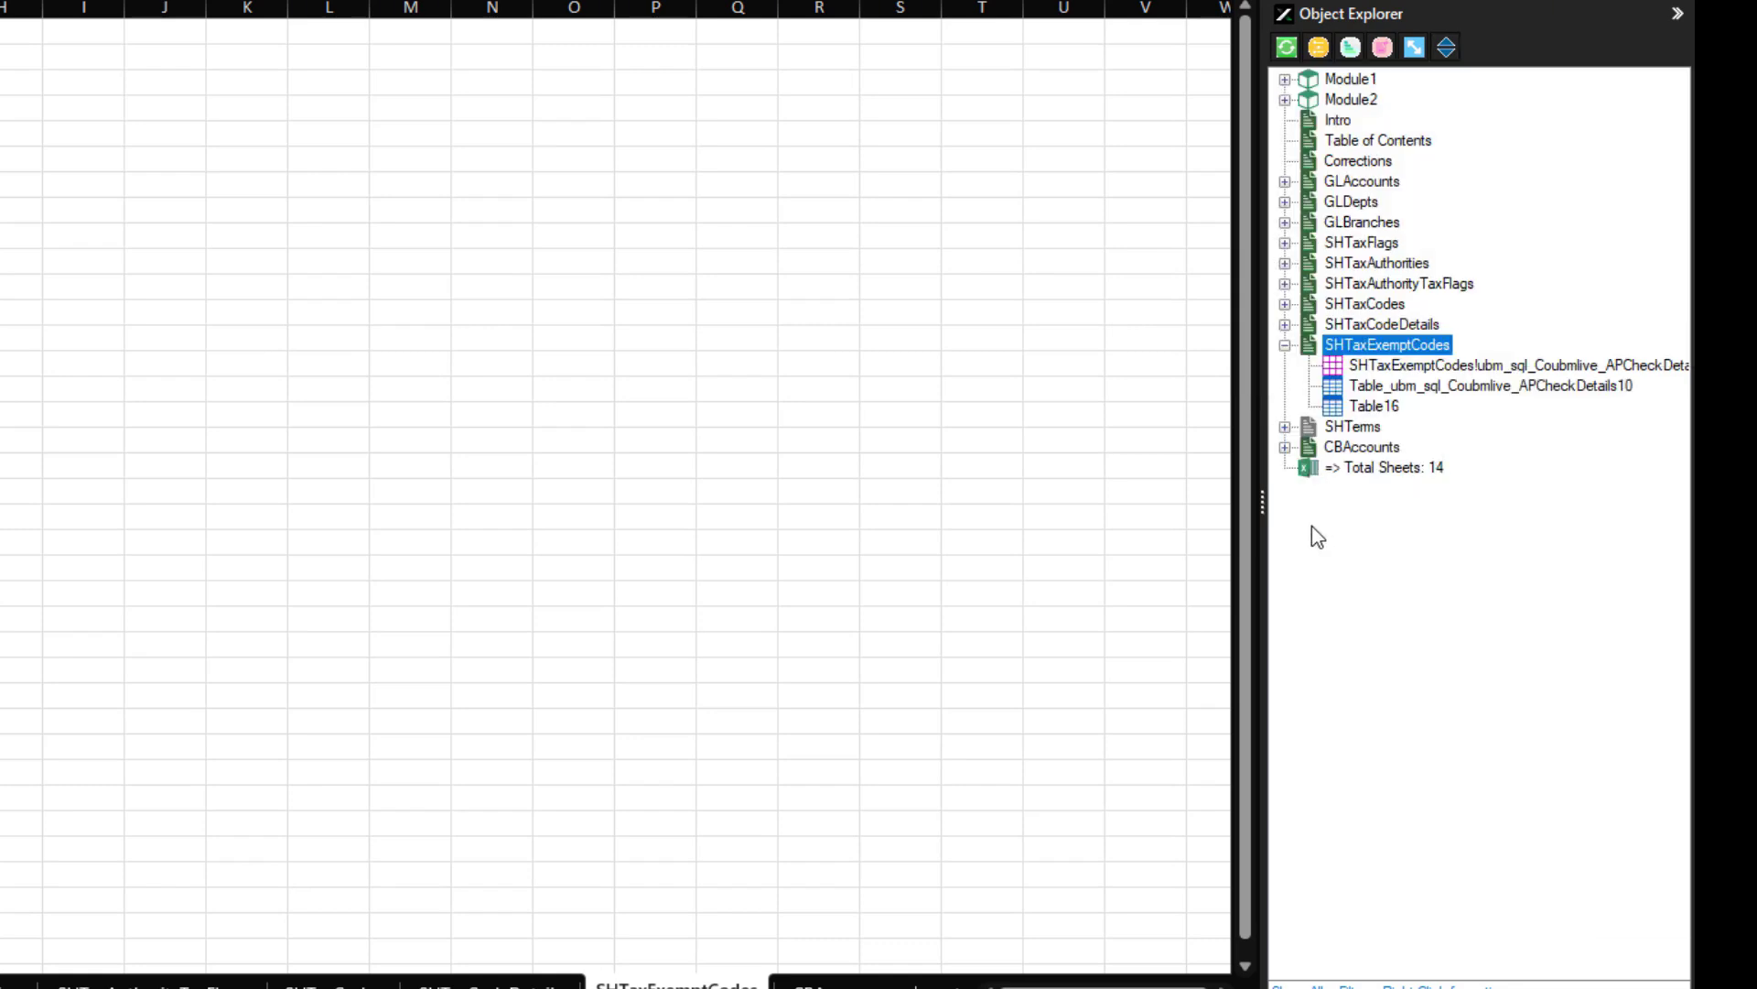
{"action": "right_click", "coordinate": [1305, 525]}
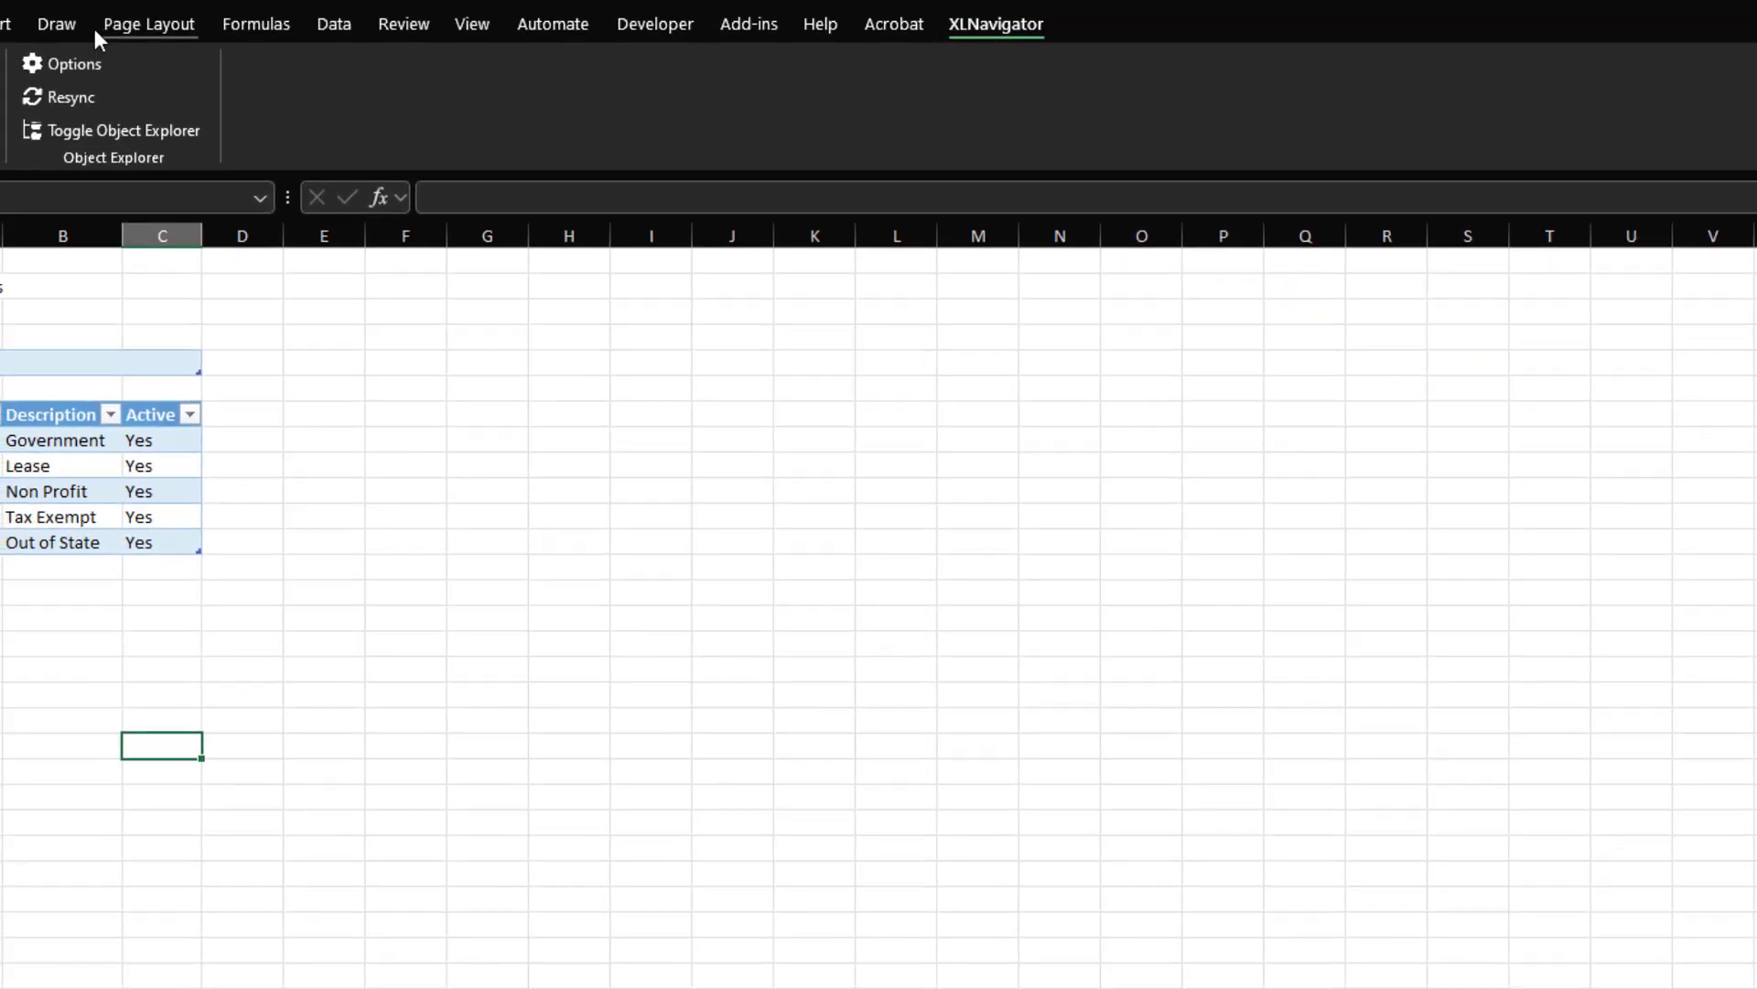
Clear all object types except Tables in the Object Explorer options and refresh the tree
{"action": "left_click", "coordinate": [70, 65]}
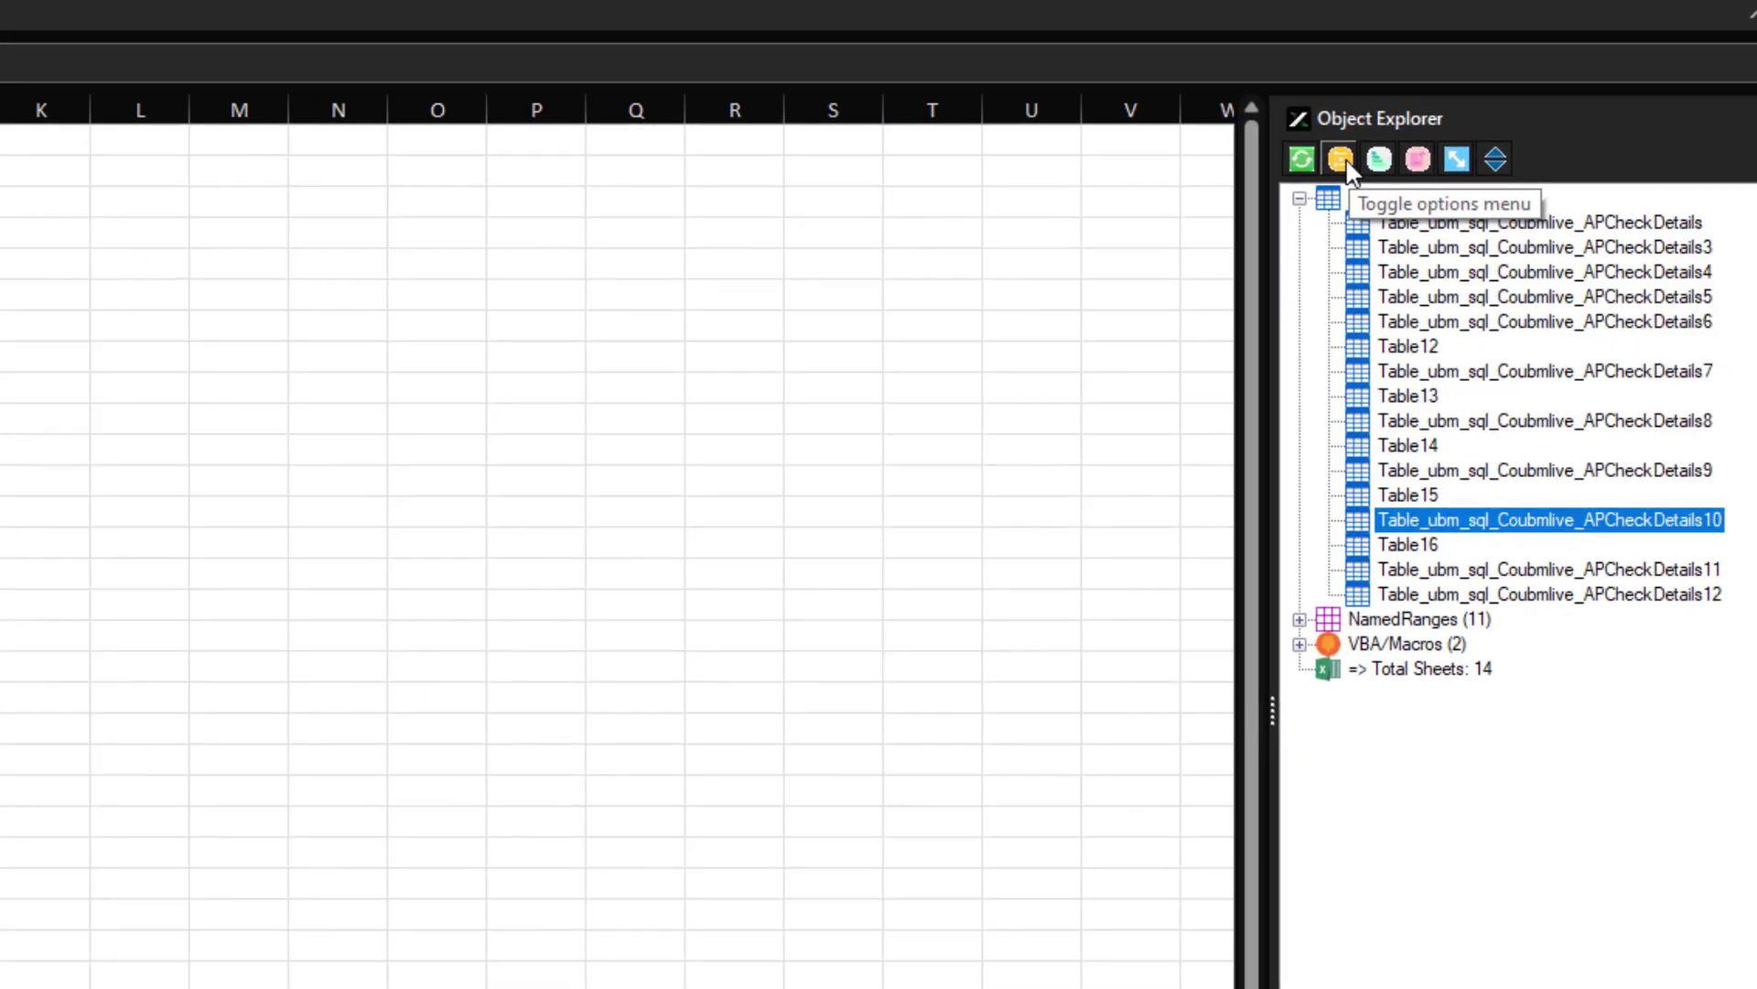
{"action": "left_click", "coordinate": [1344, 161]}
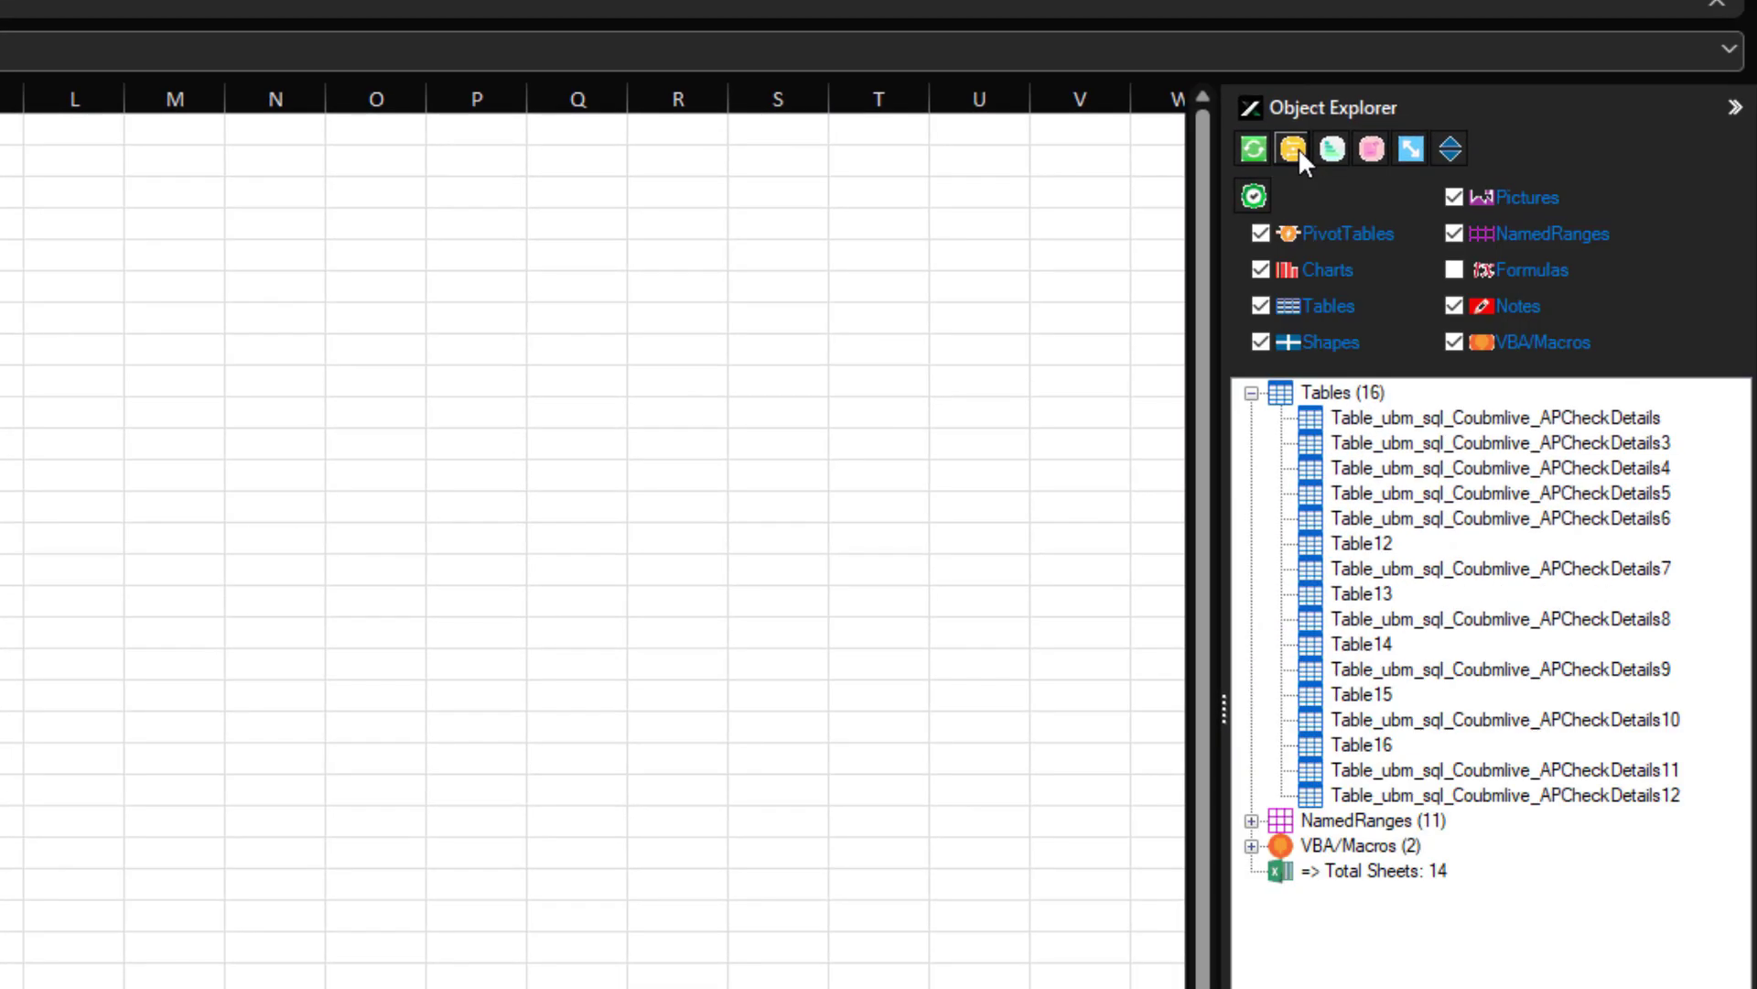
{"action": "left_click", "coordinate": [1254, 193]}
{"action": "left_click", "coordinate": [1261, 305]}
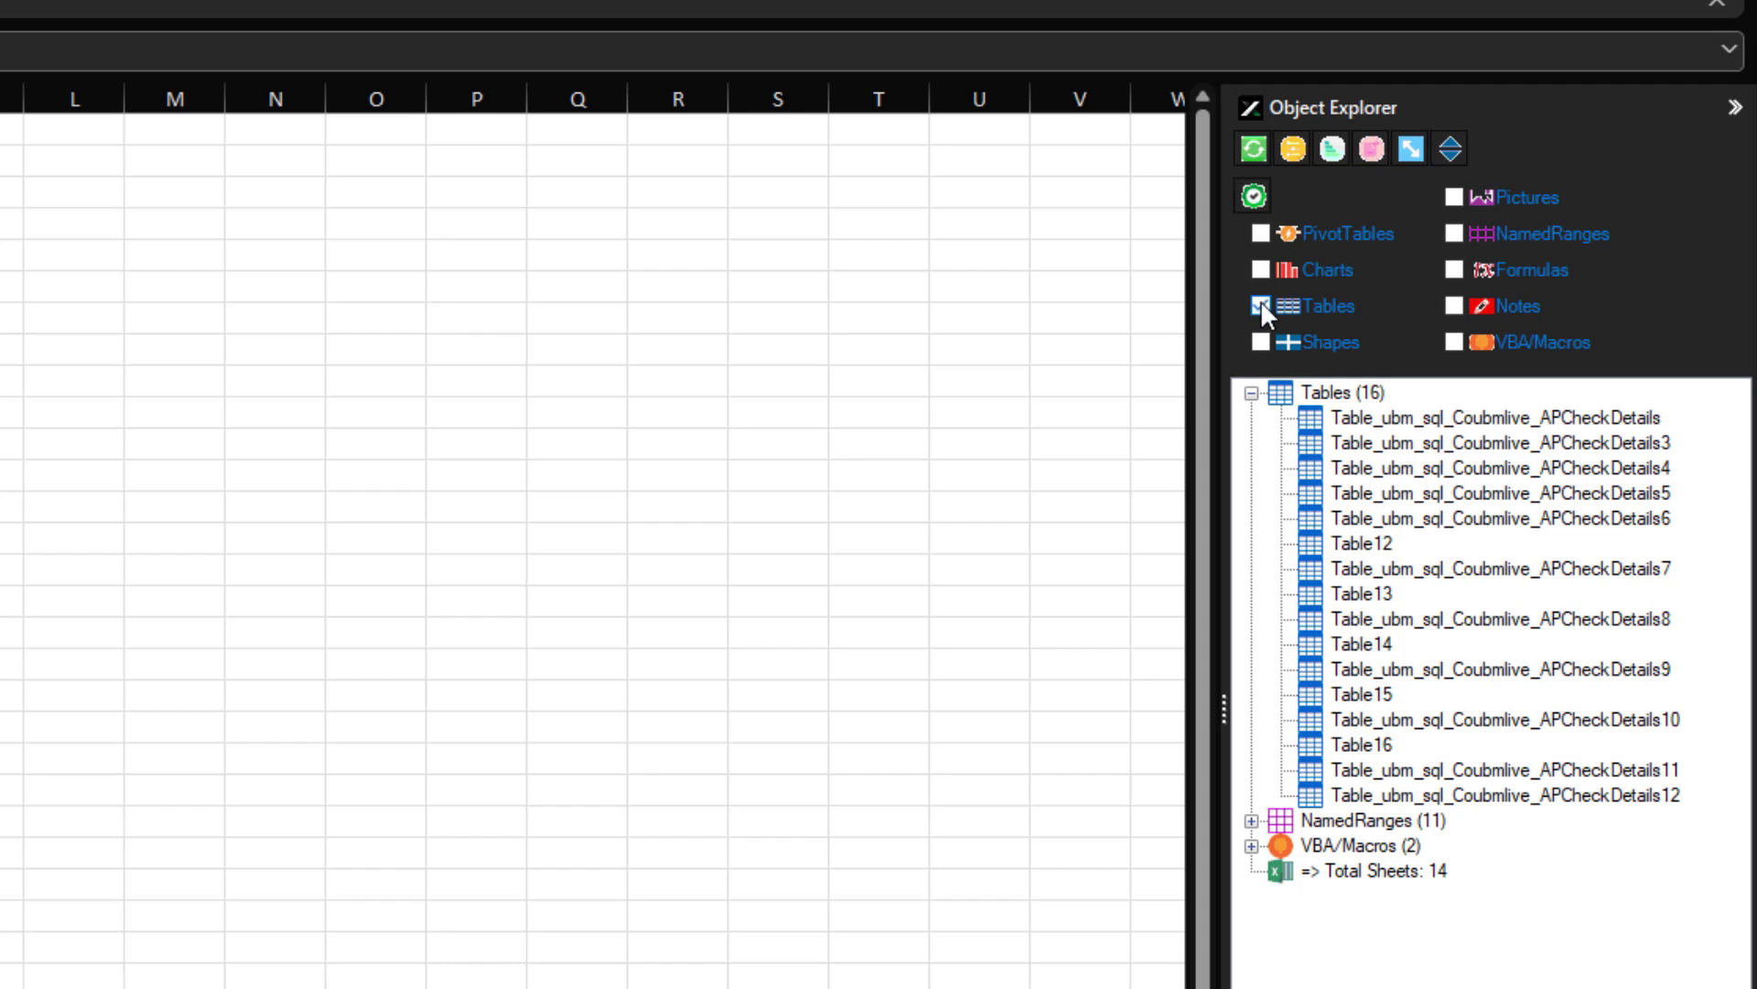
{"action": "left_click", "coordinate": [1254, 148]}
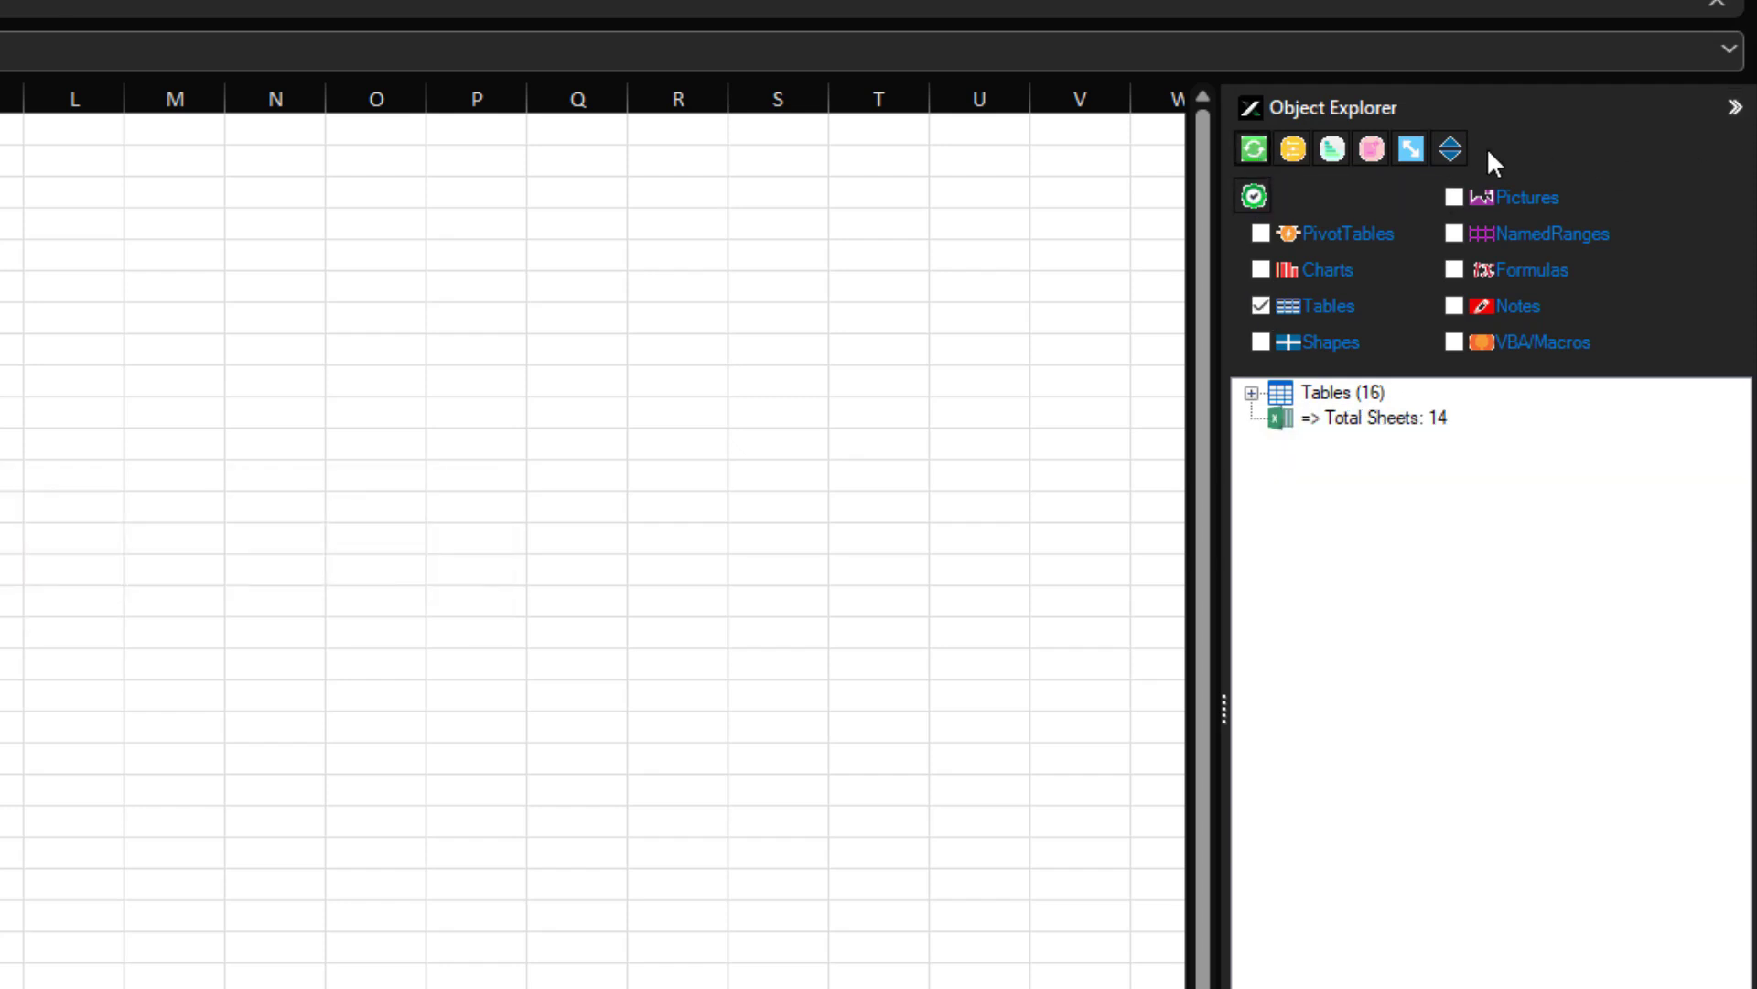
Hide the object type options and expand the Tables group to check a table's location details
{"action": "left_click", "coordinate": [1293, 148]}
{"action": "left_click", "coordinate": [1251, 188]}
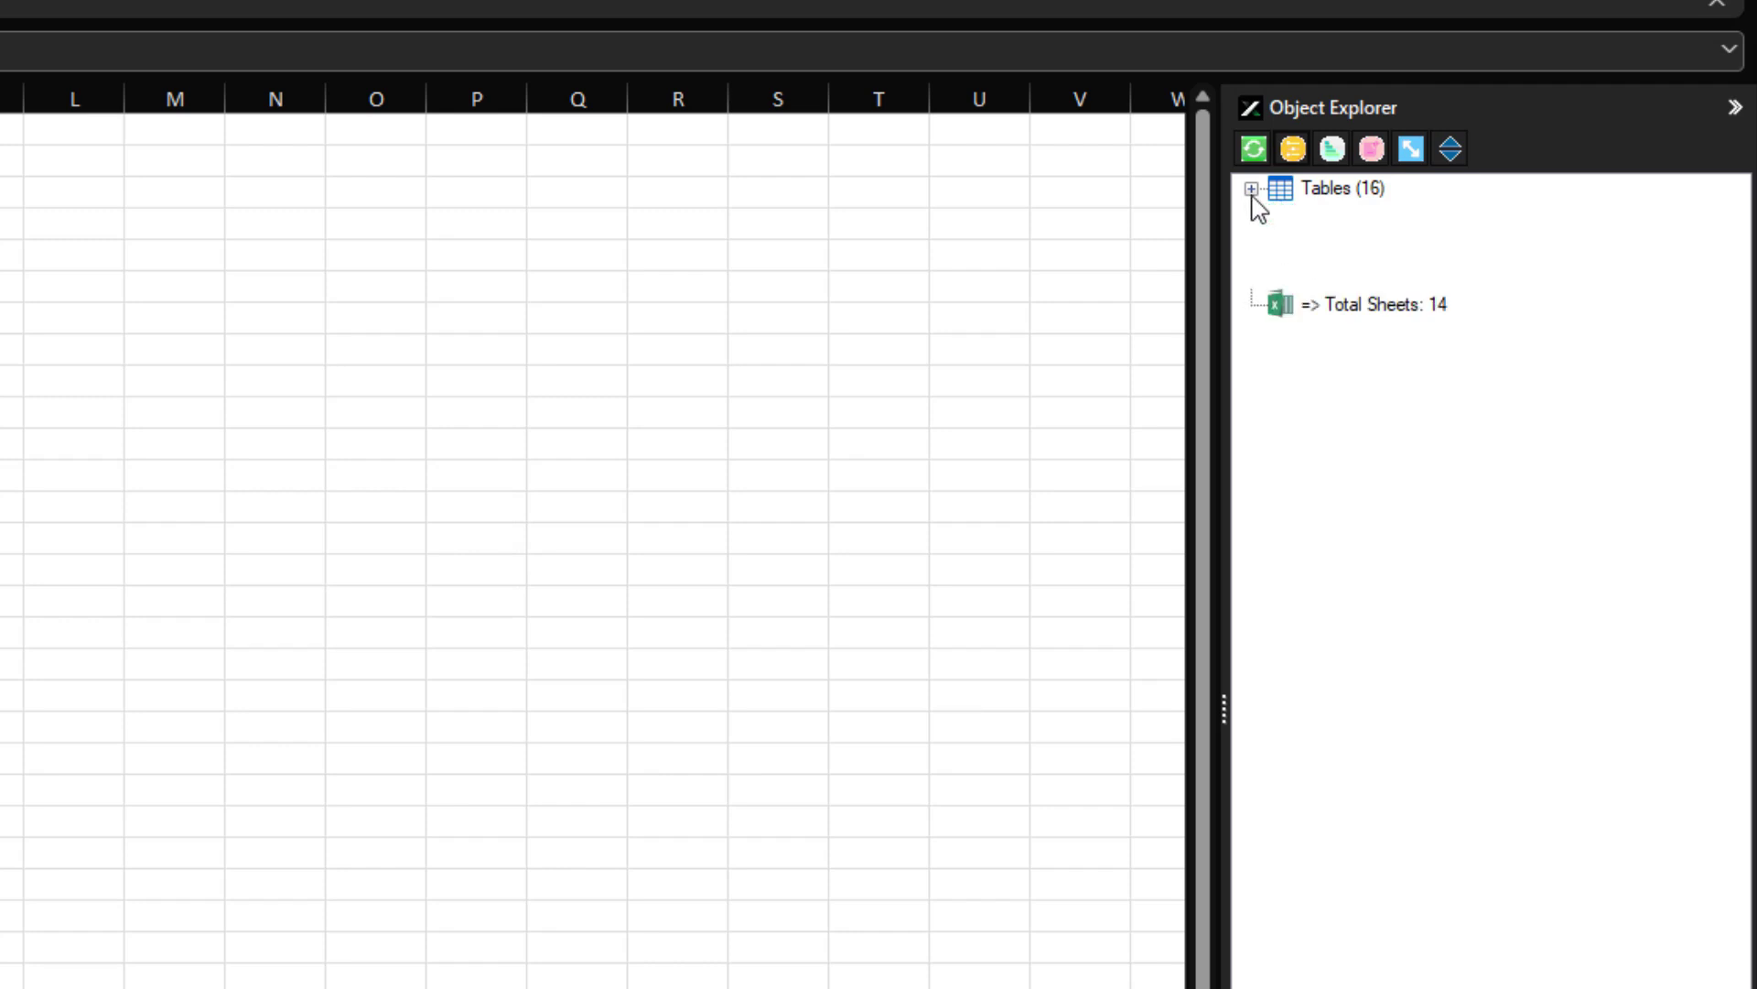
{"action": "mouse_move", "coordinate": [1461, 273]}
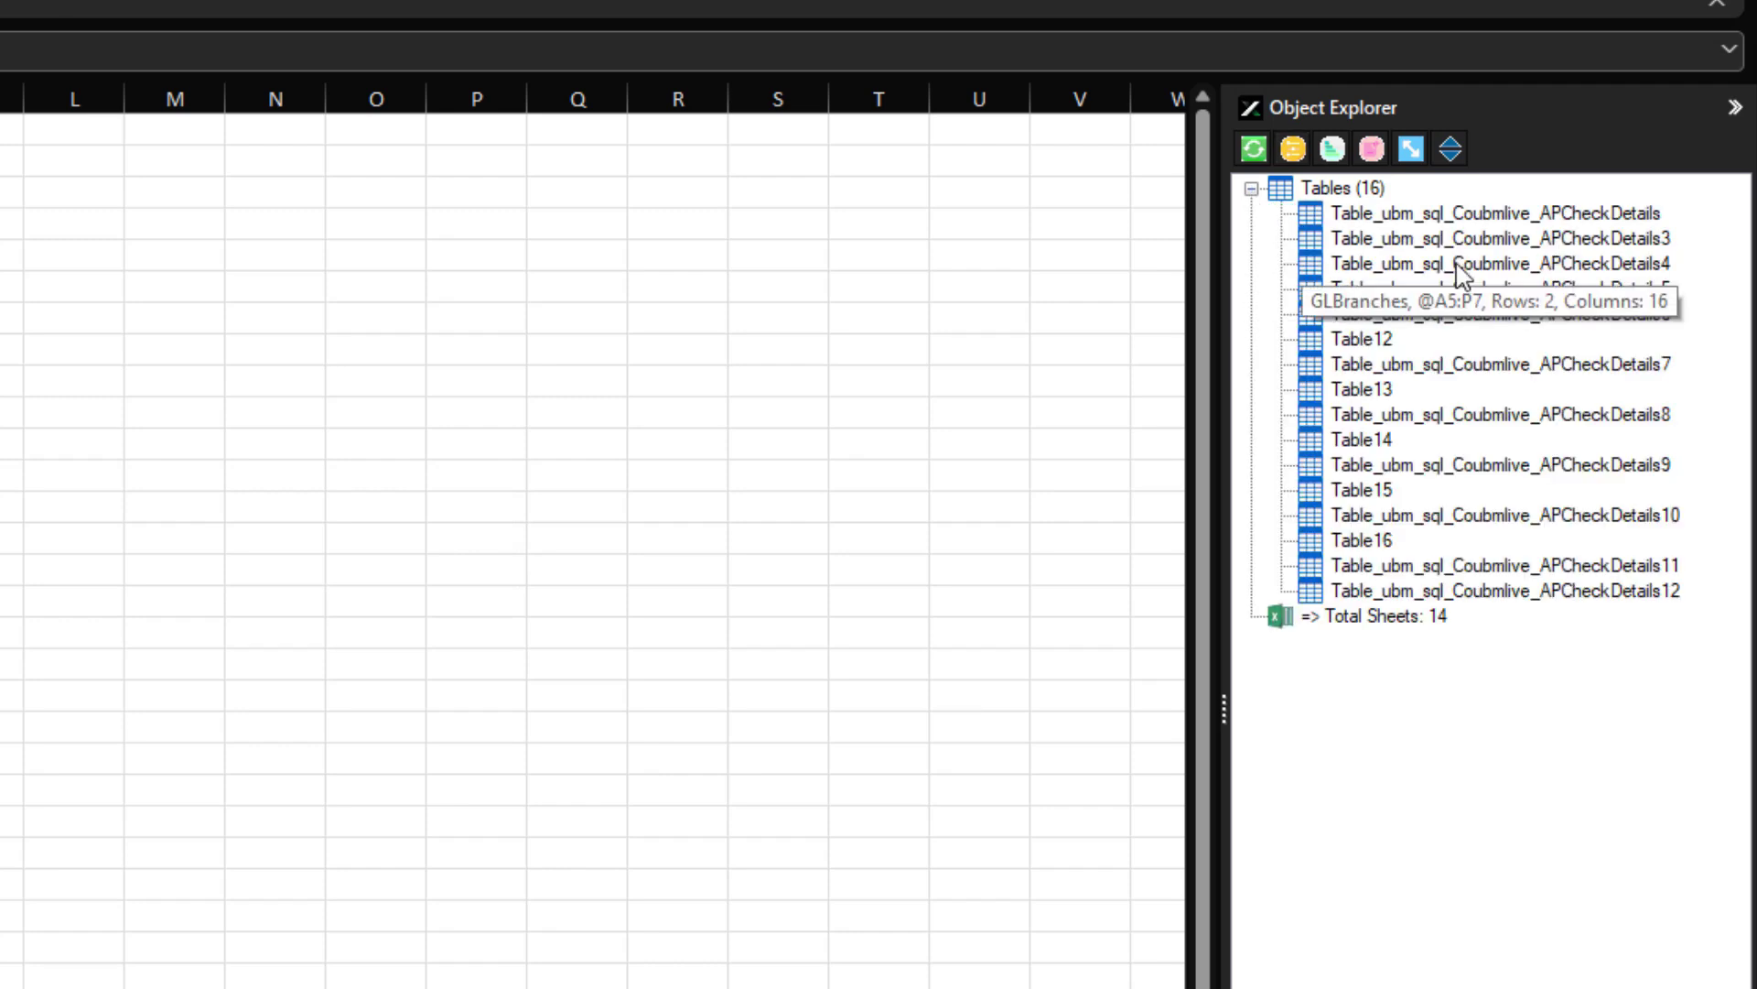
Show only VBA/Macros instead of Tables in the Object Explorer, then expand that group and open Module1
{"action": "left_click", "coordinate": [1298, 148]}
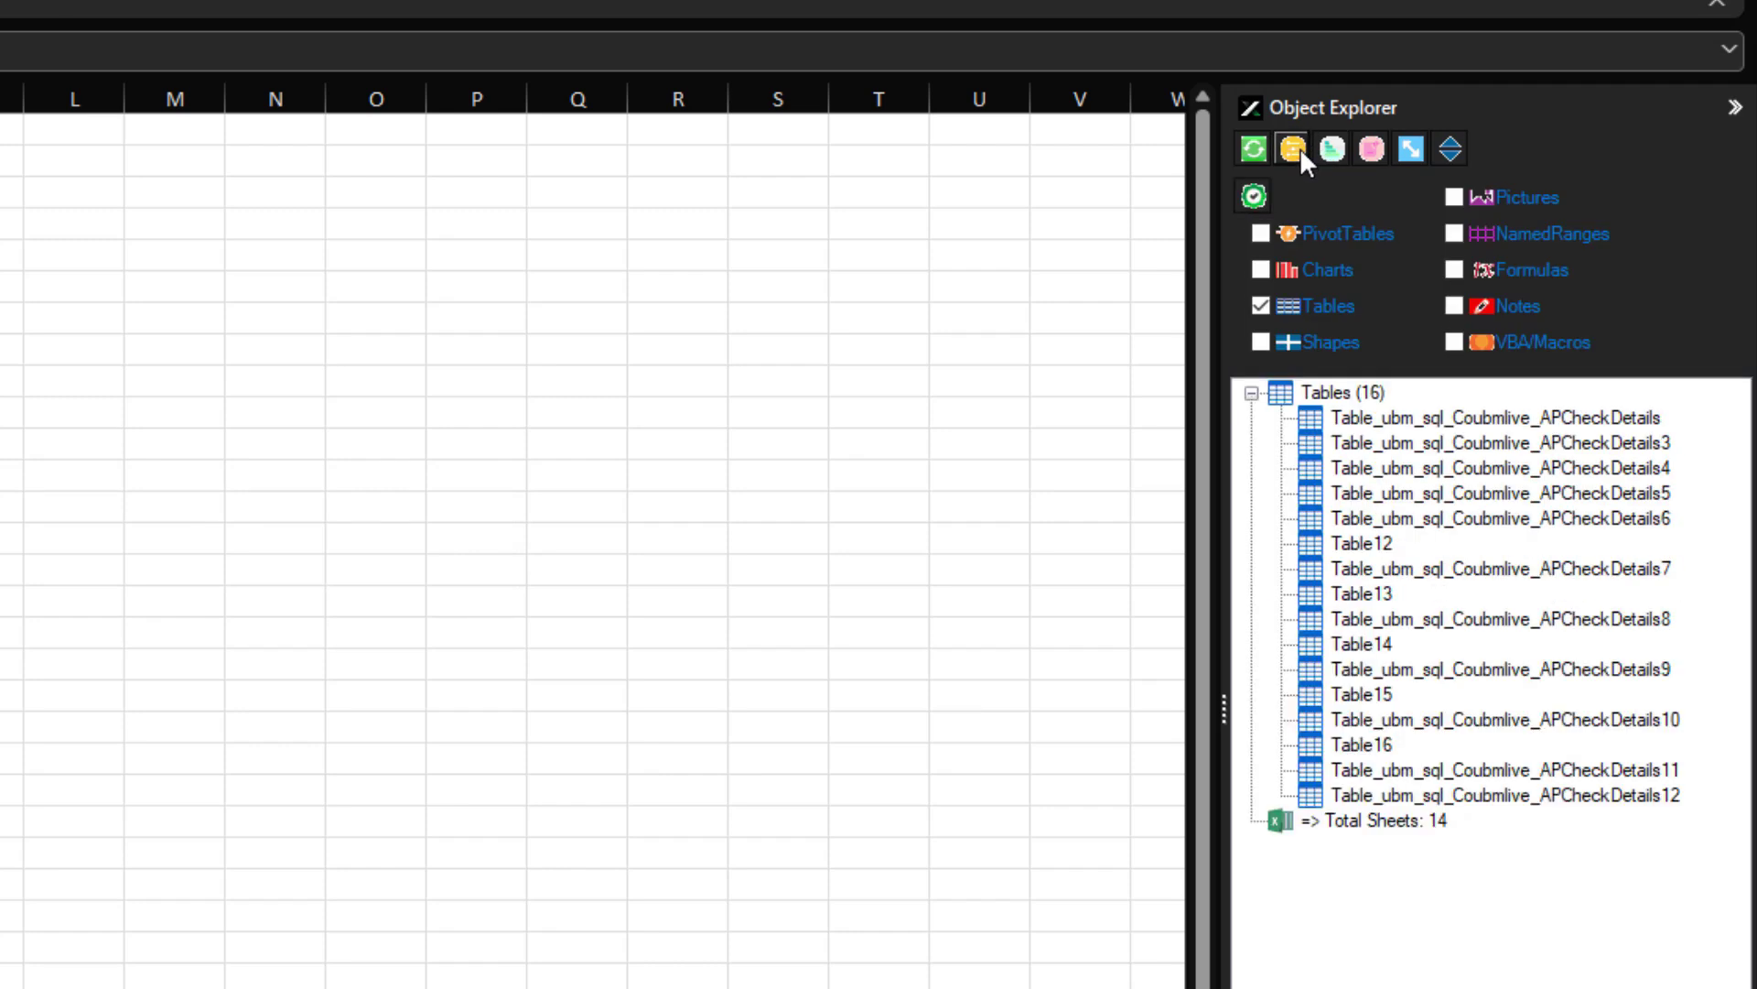
{"action": "left_click", "coordinate": [1262, 305]}
{"action": "left_click", "coordinate": [1250, 147]}
{"action": "left_click", "coordinate": [1256, 195]}
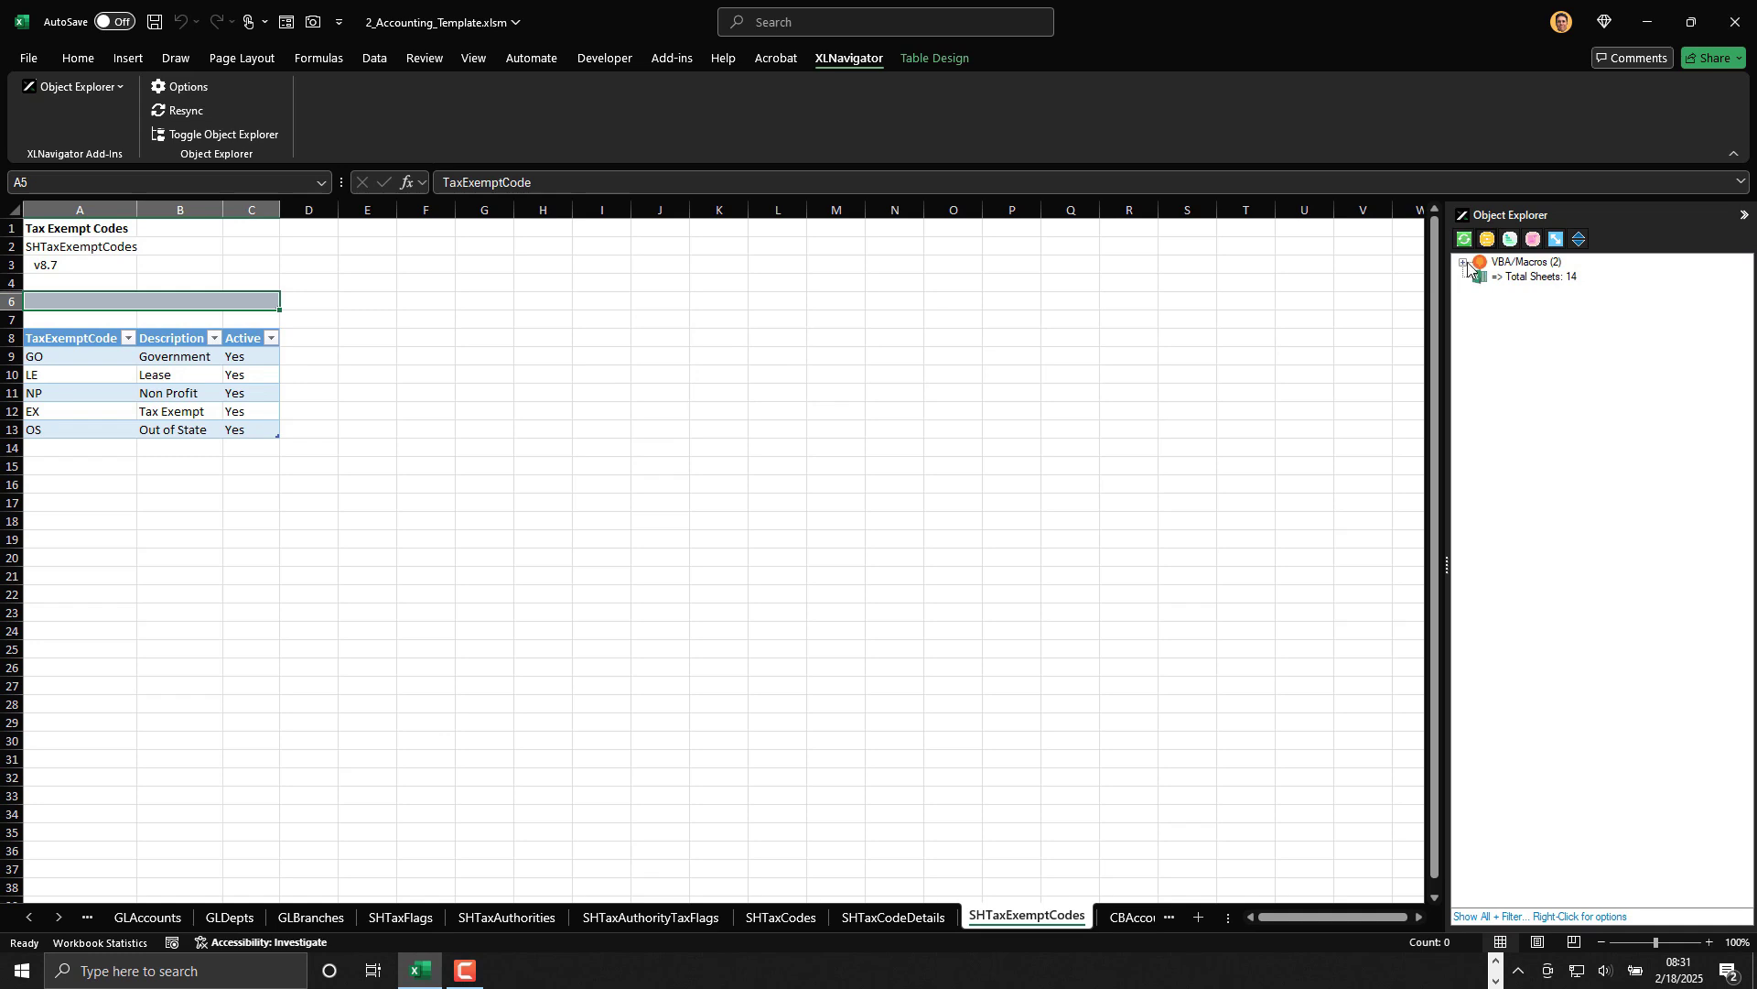
{"action": "left_click", "coordinate": [1464, 263]}
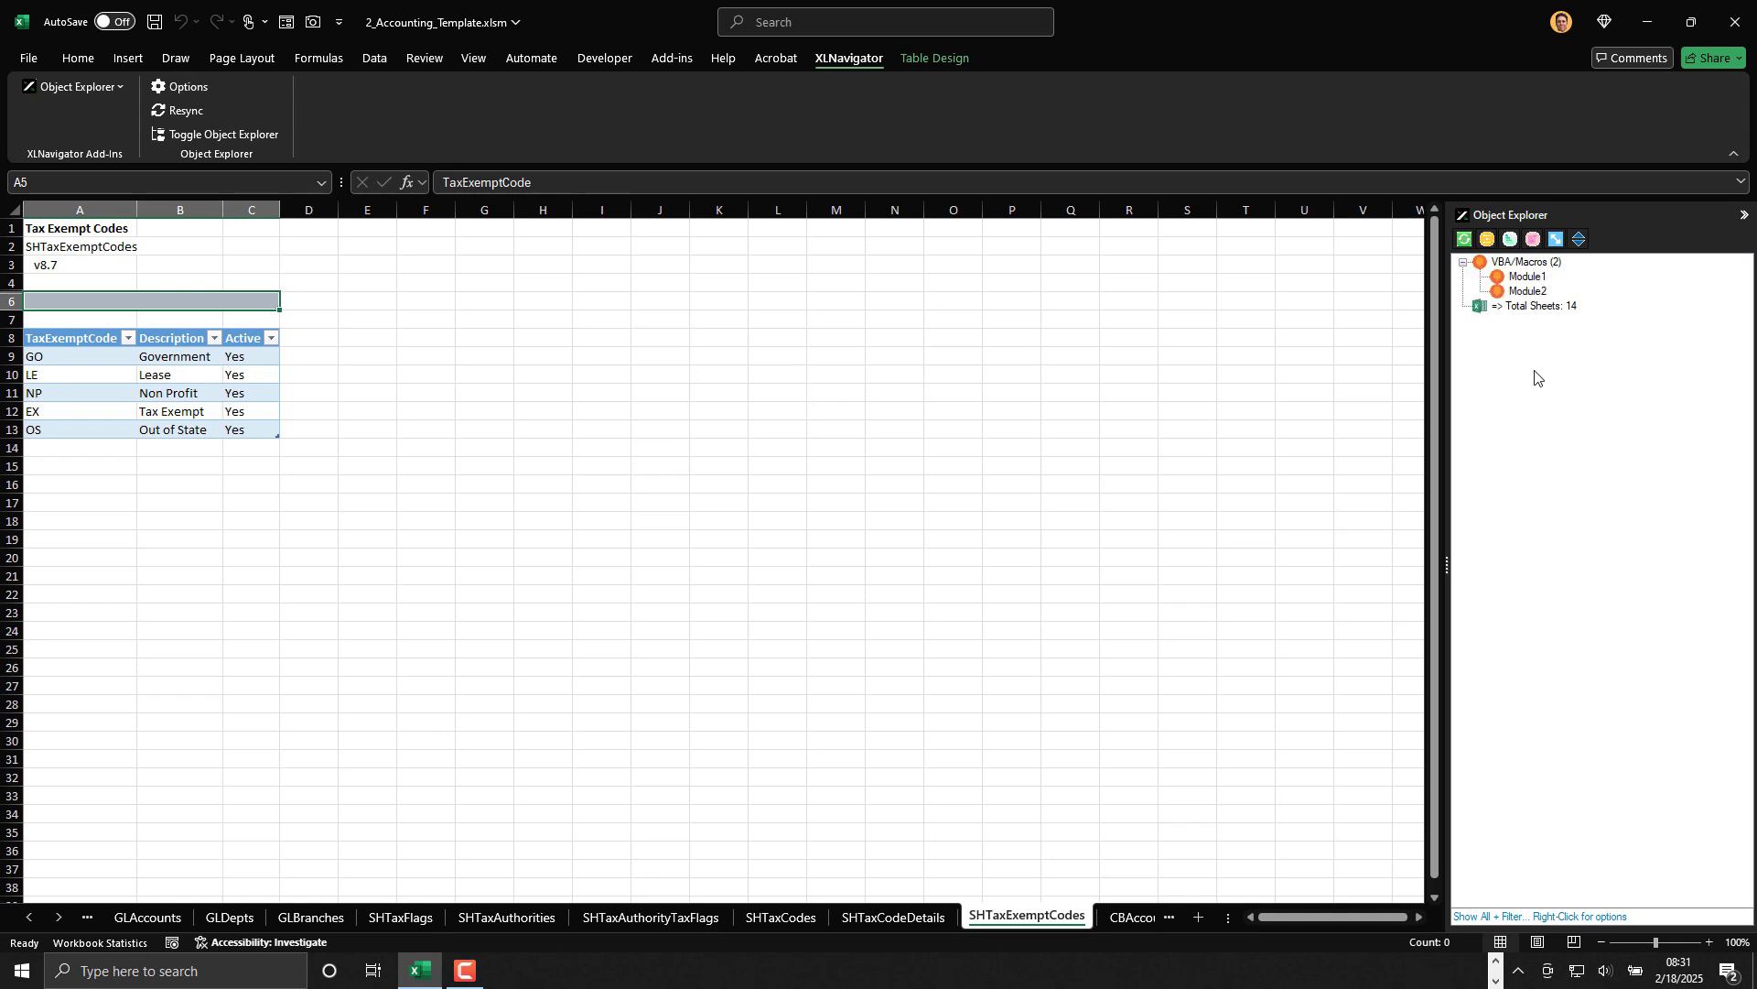
{"action": "double_click", "coordinate": [1527, 278]}
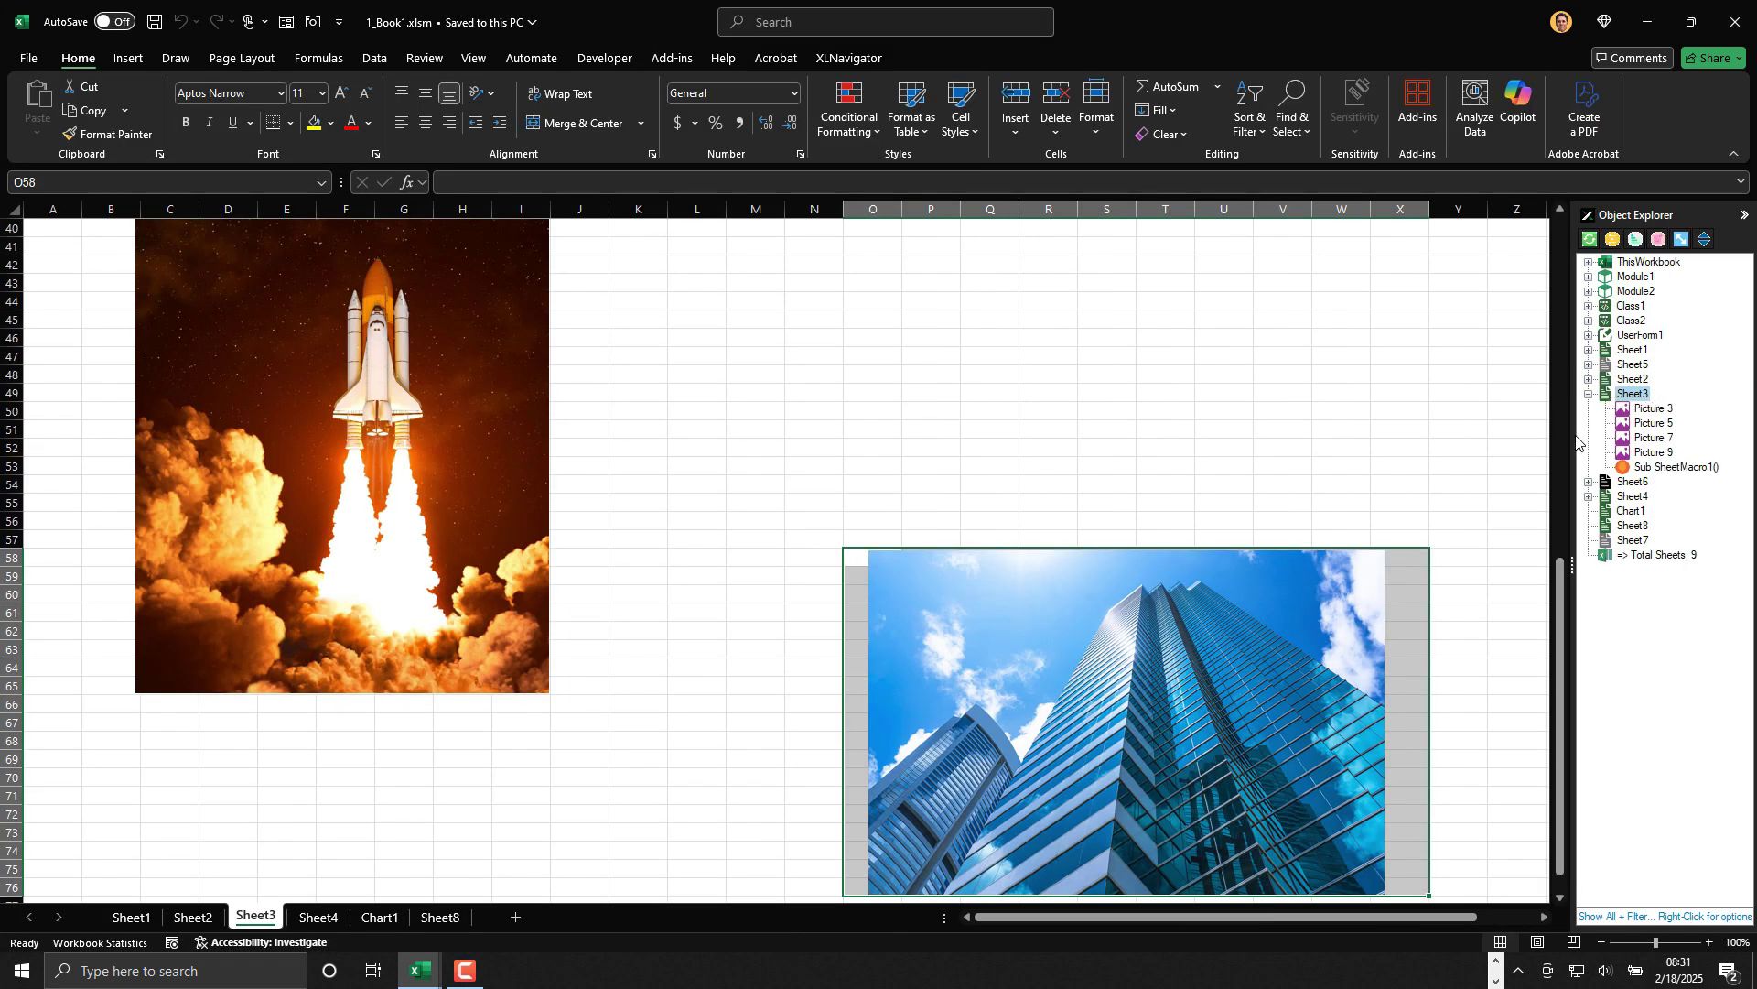
In the 1_Book1.xlsm workbook, widen the Object Explorer pane and group its objects by type
{"action": "left_click_drag", "start_coordinate": [1574, 443], "coordinate": [1508, 437]}
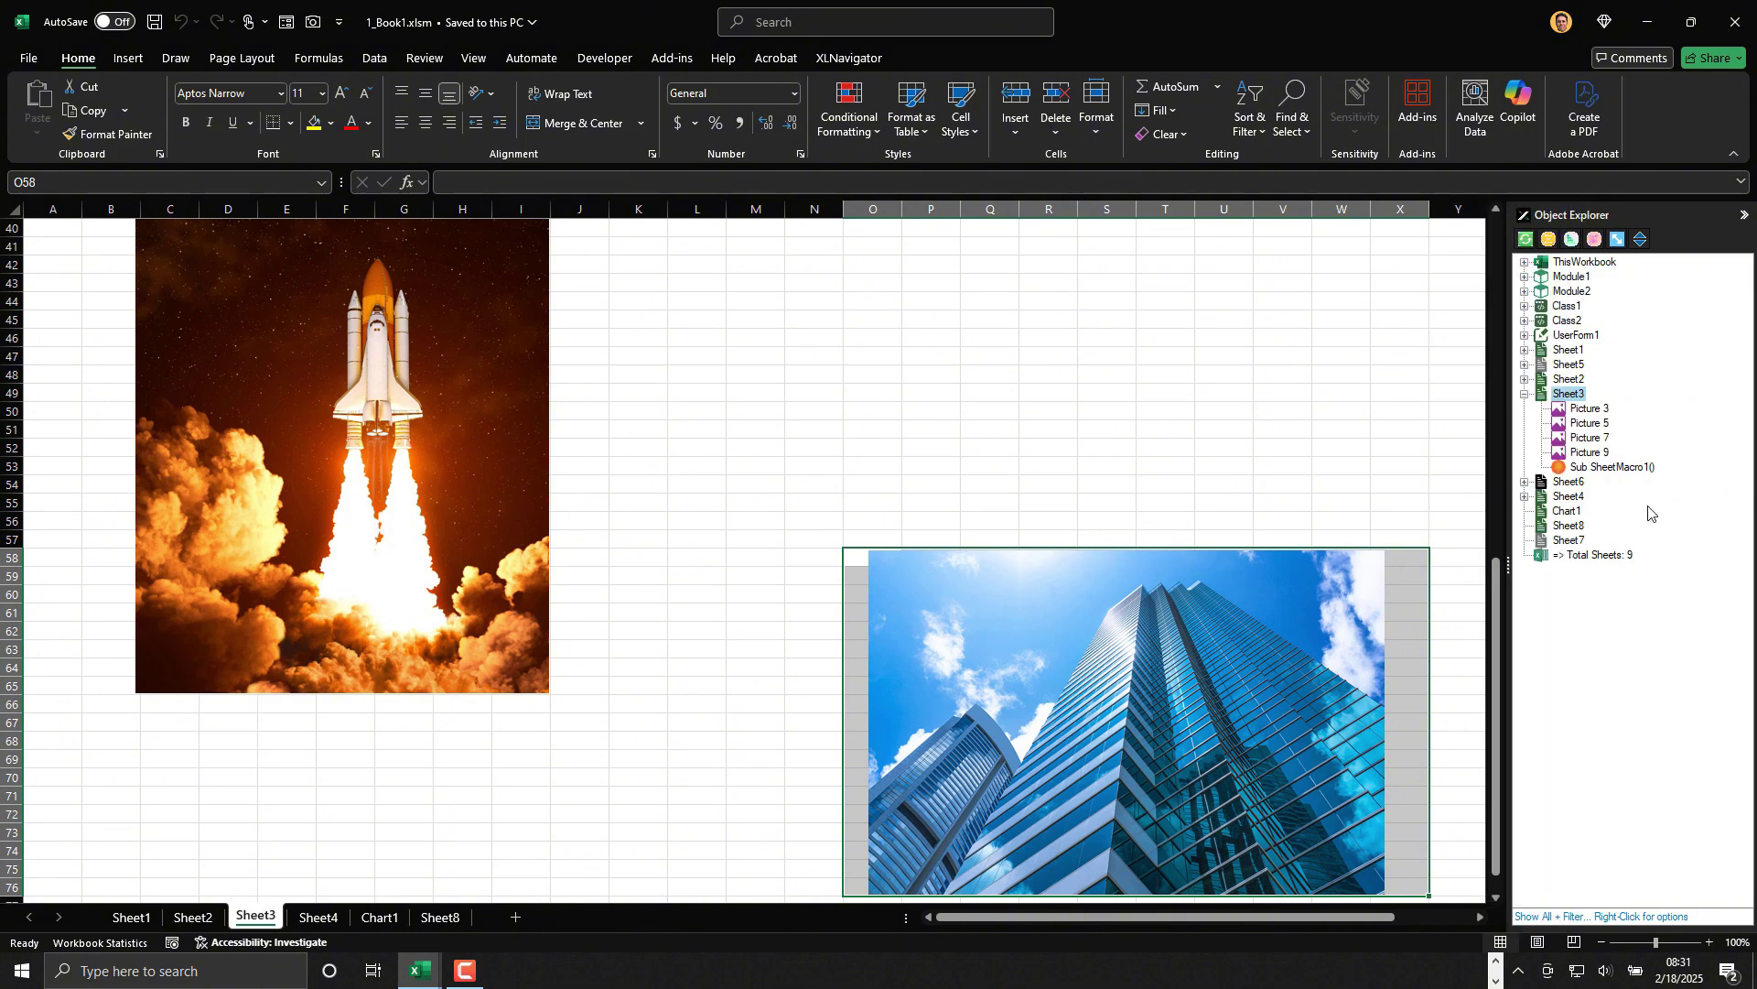
{"action": "left_click", "coordinate": [1571, 239]}
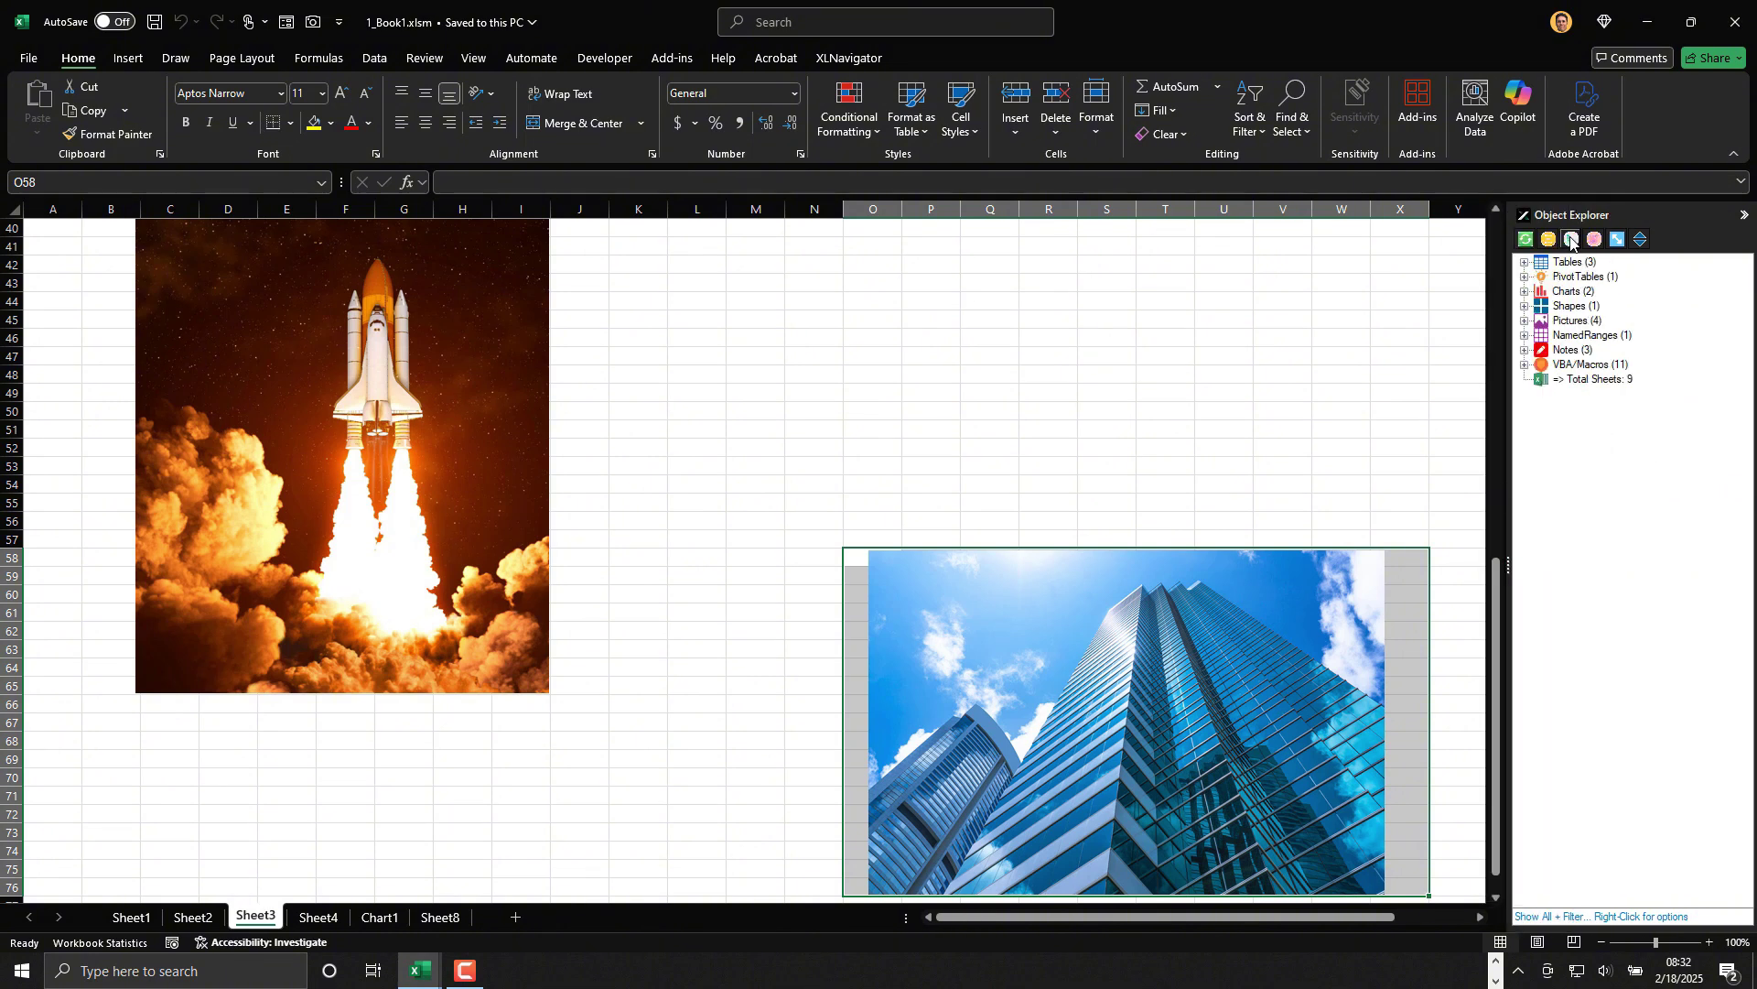
Expand the Charts group and go to Chart 1, followed by the chart sheet Chart1
{"action": "left_click", "coordinate": [1565, 292]}
{"action": "double_click", "coordinate": [1565, 292]}
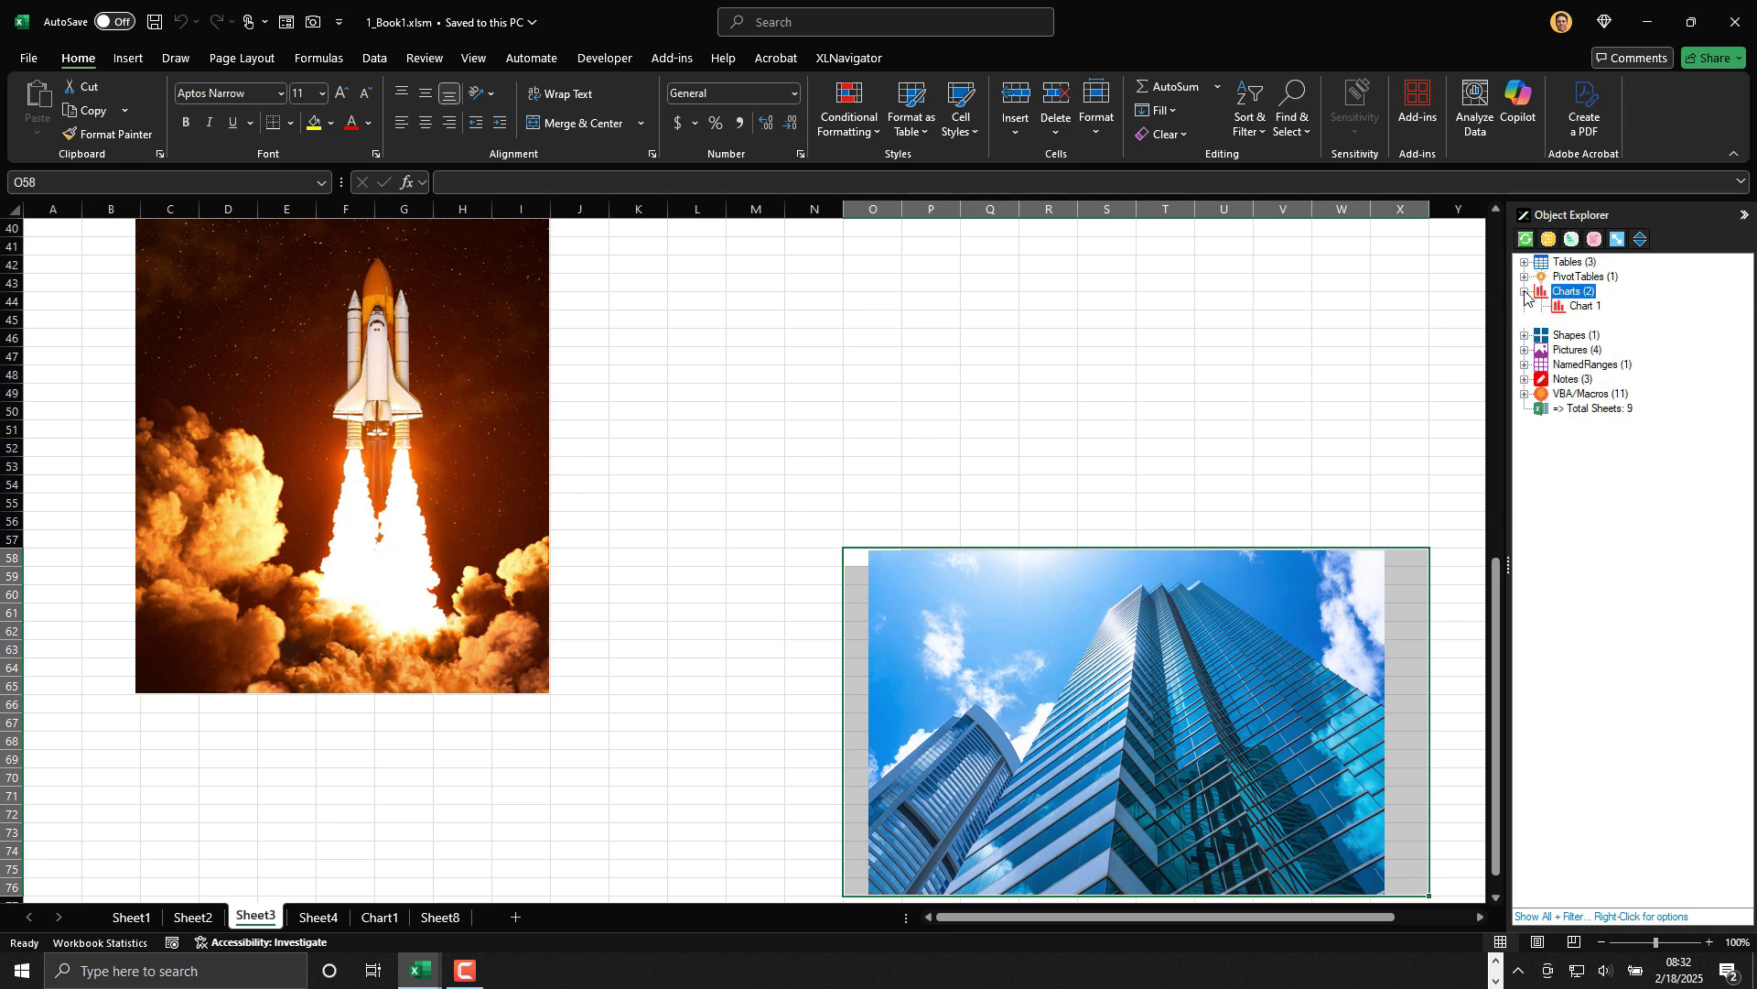
{"action": "left_click", "coordinate": [1587, 306]}
{"action": "left_click", "coordinate": [1586, 320]}
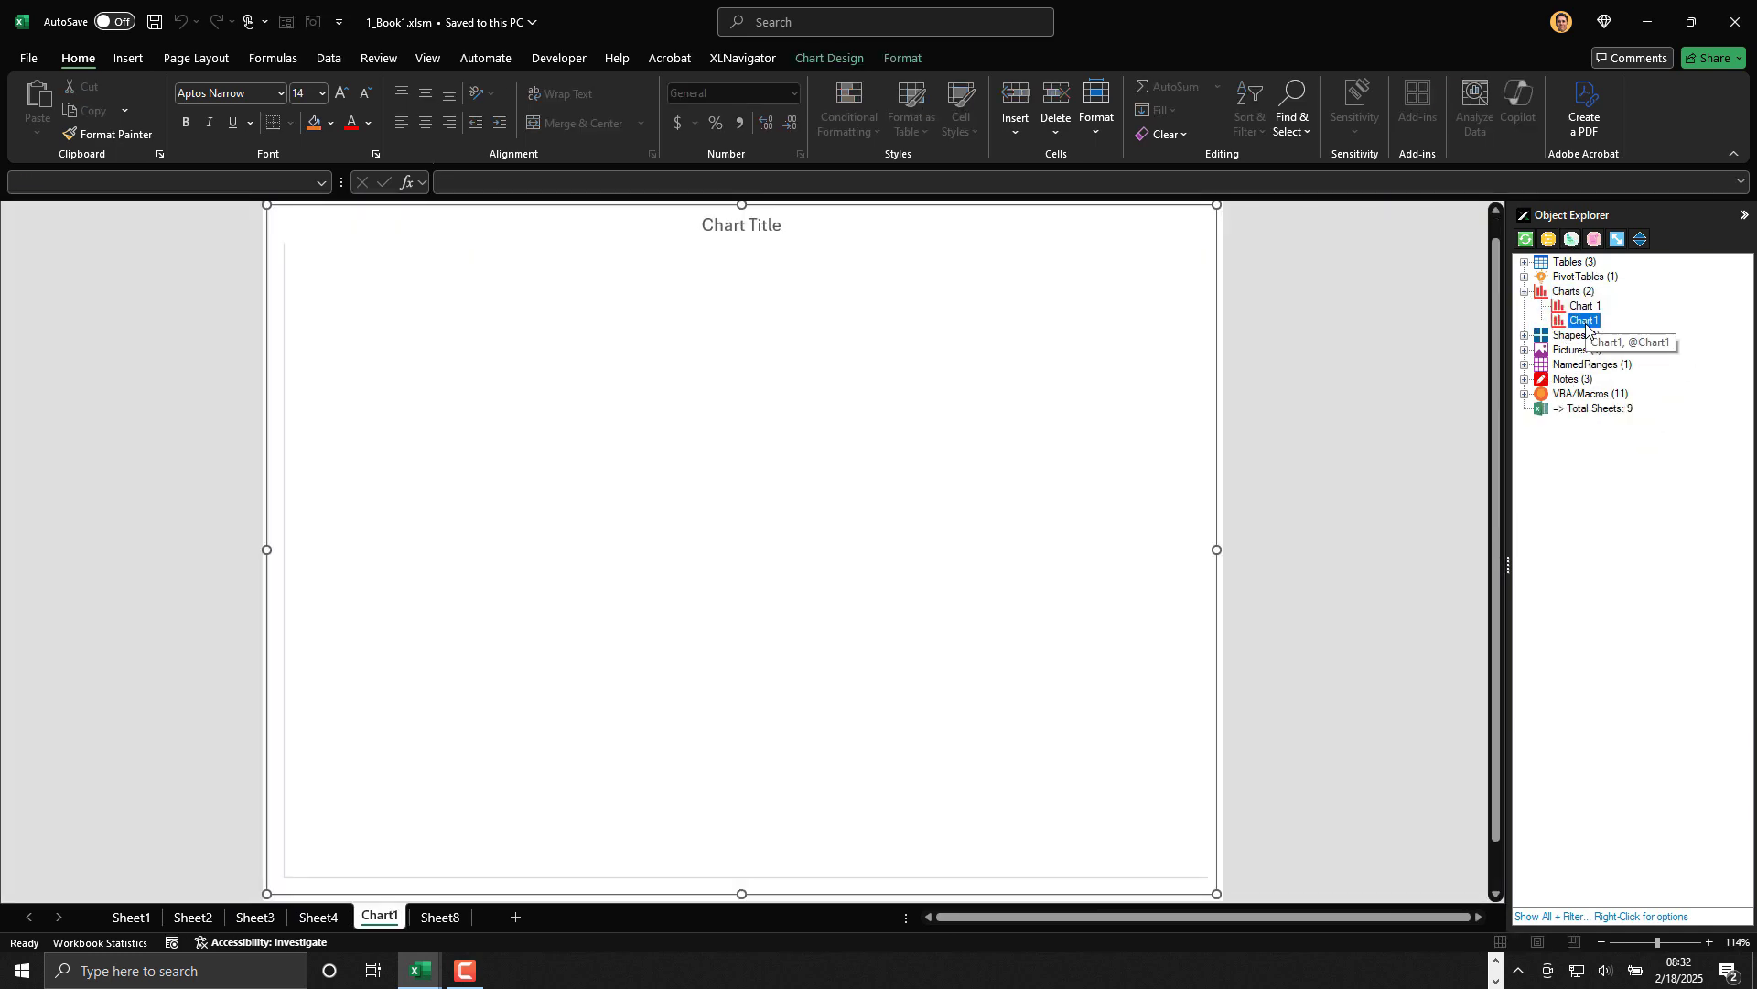
Go to the shape Rectangle 2 and then to the named range foobar through their expanded groups
{"action": "double_click", "coordinate": [1570, 335]}
{"action": "left_click", "coordinate": [1597, 349]}
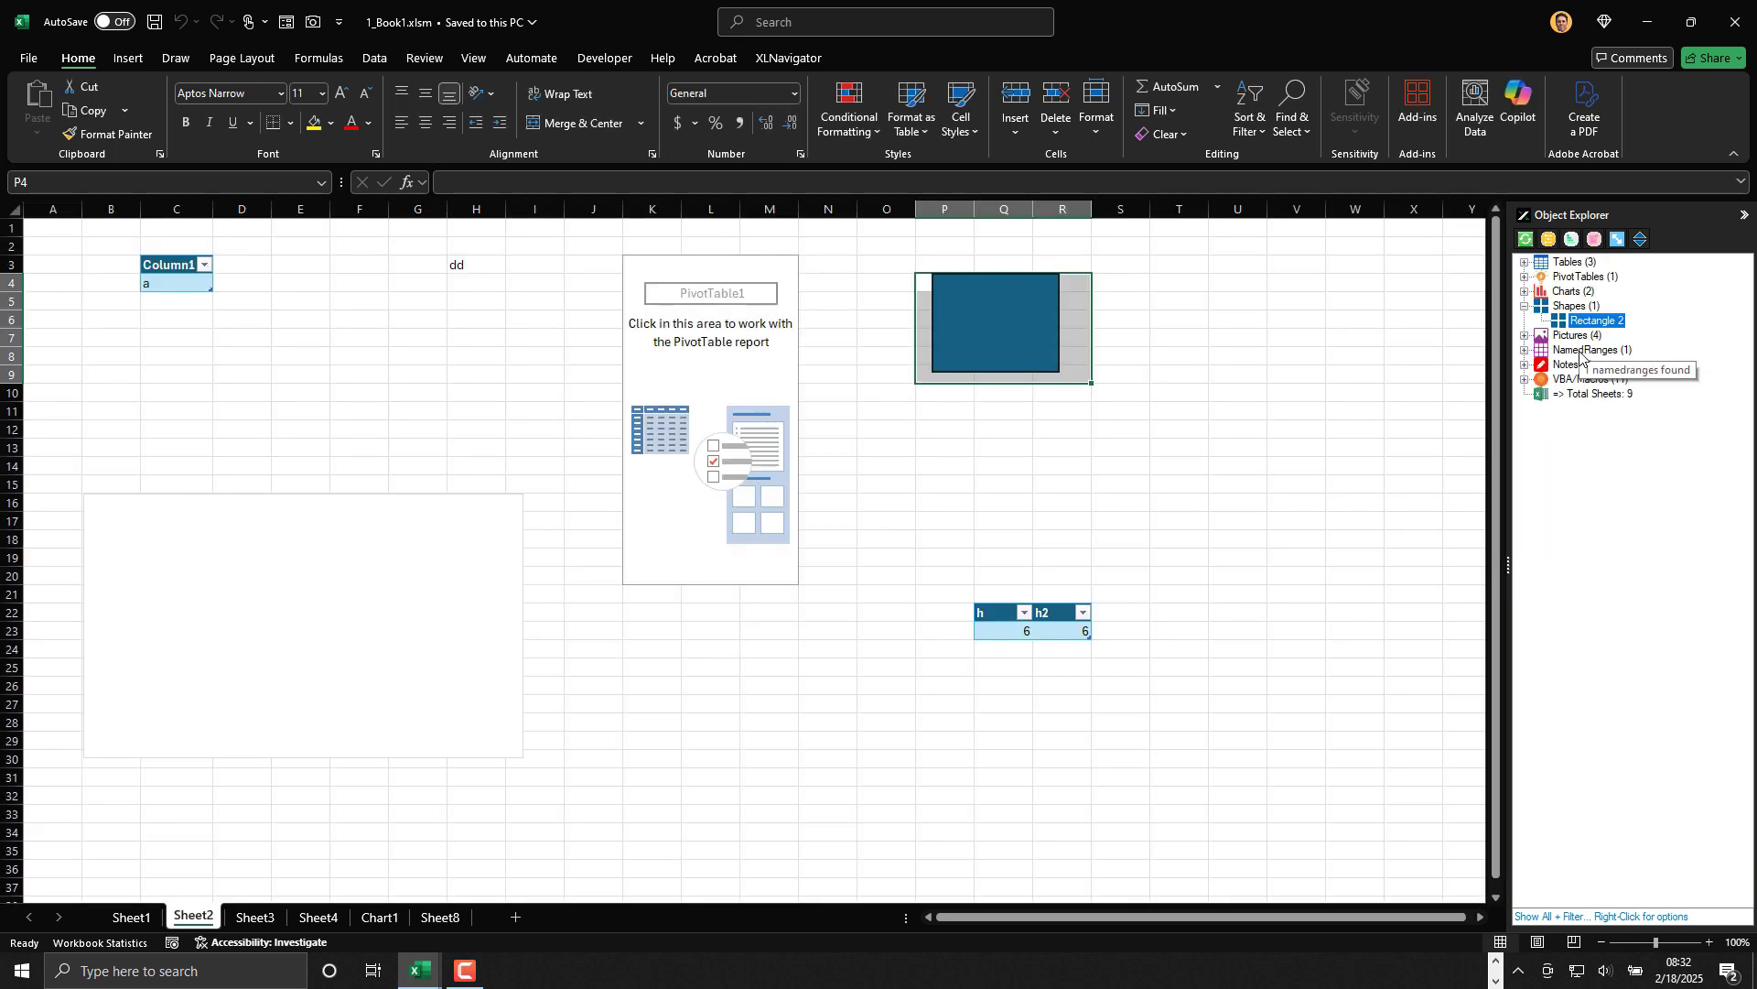
{"action": "left_click", "coordinate": [1526, 350]}
{"action": "left_click", "coordinate": [1584, 364]}
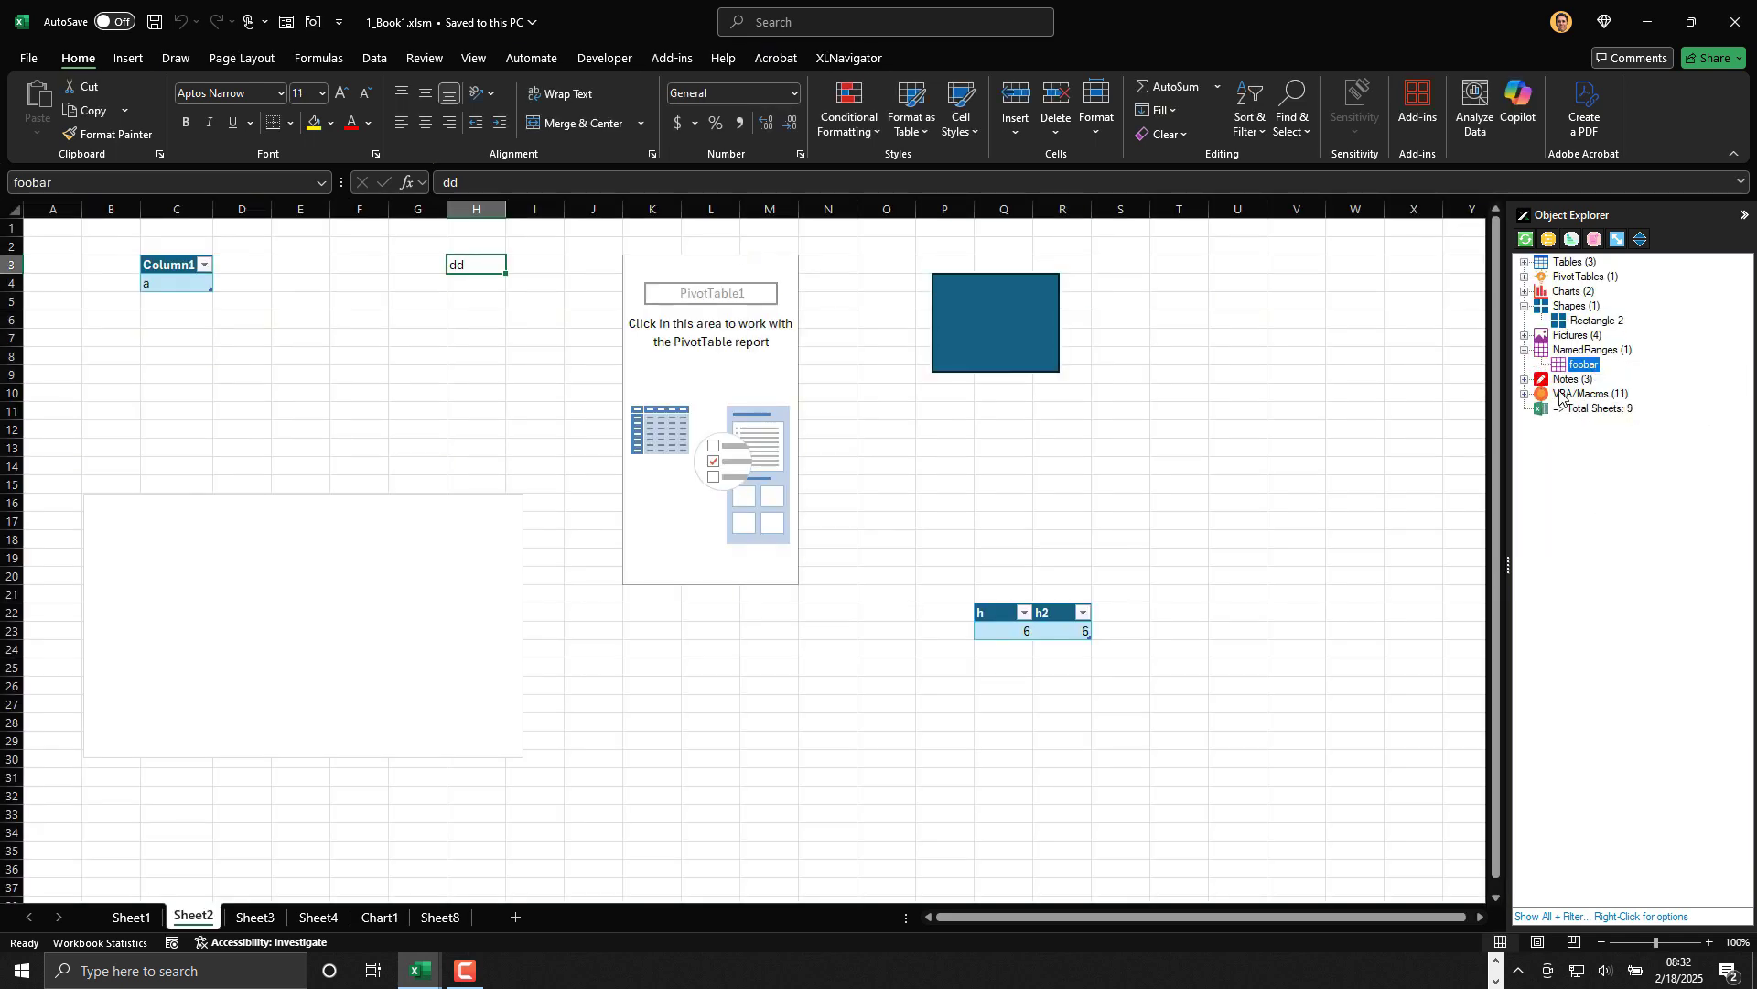
Expand the Notes group, go to the note in F6 and make its hidden sheet visible
{"action": "left_click", "coordinate": [1524, 379]}
{"action": "left_click", "coordinate": [1600, 408]}
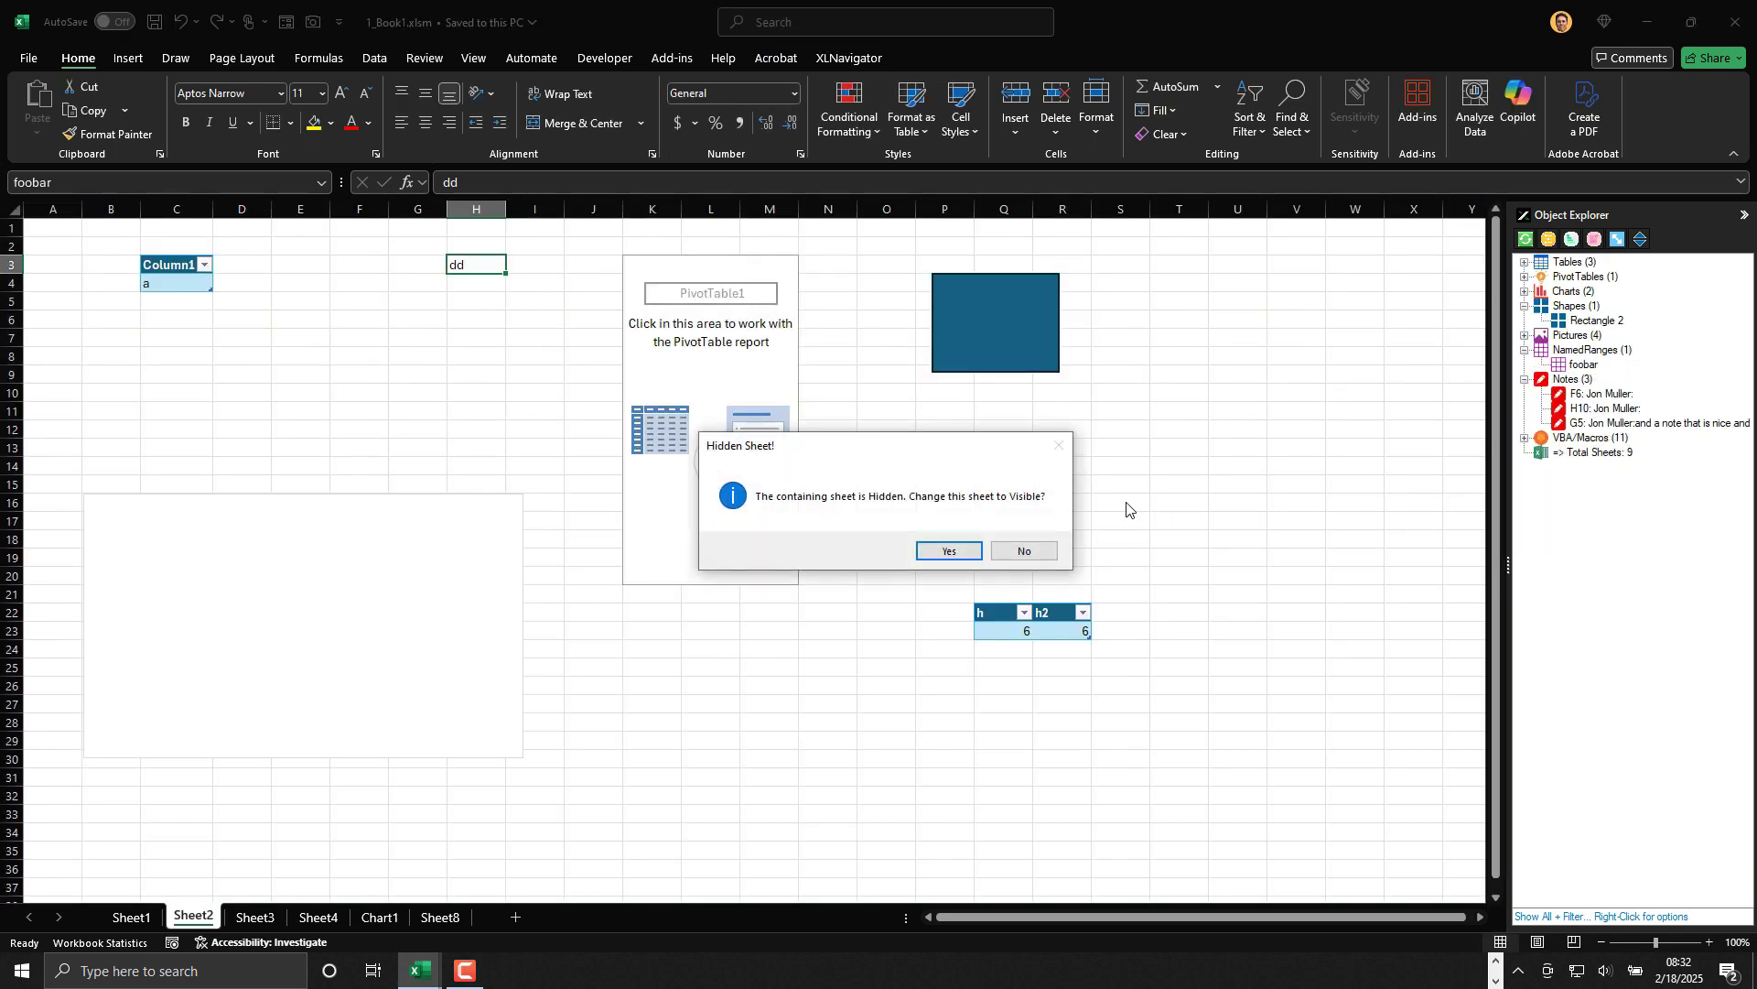
{"action": "left_click", "coordinate": [945, 554]}
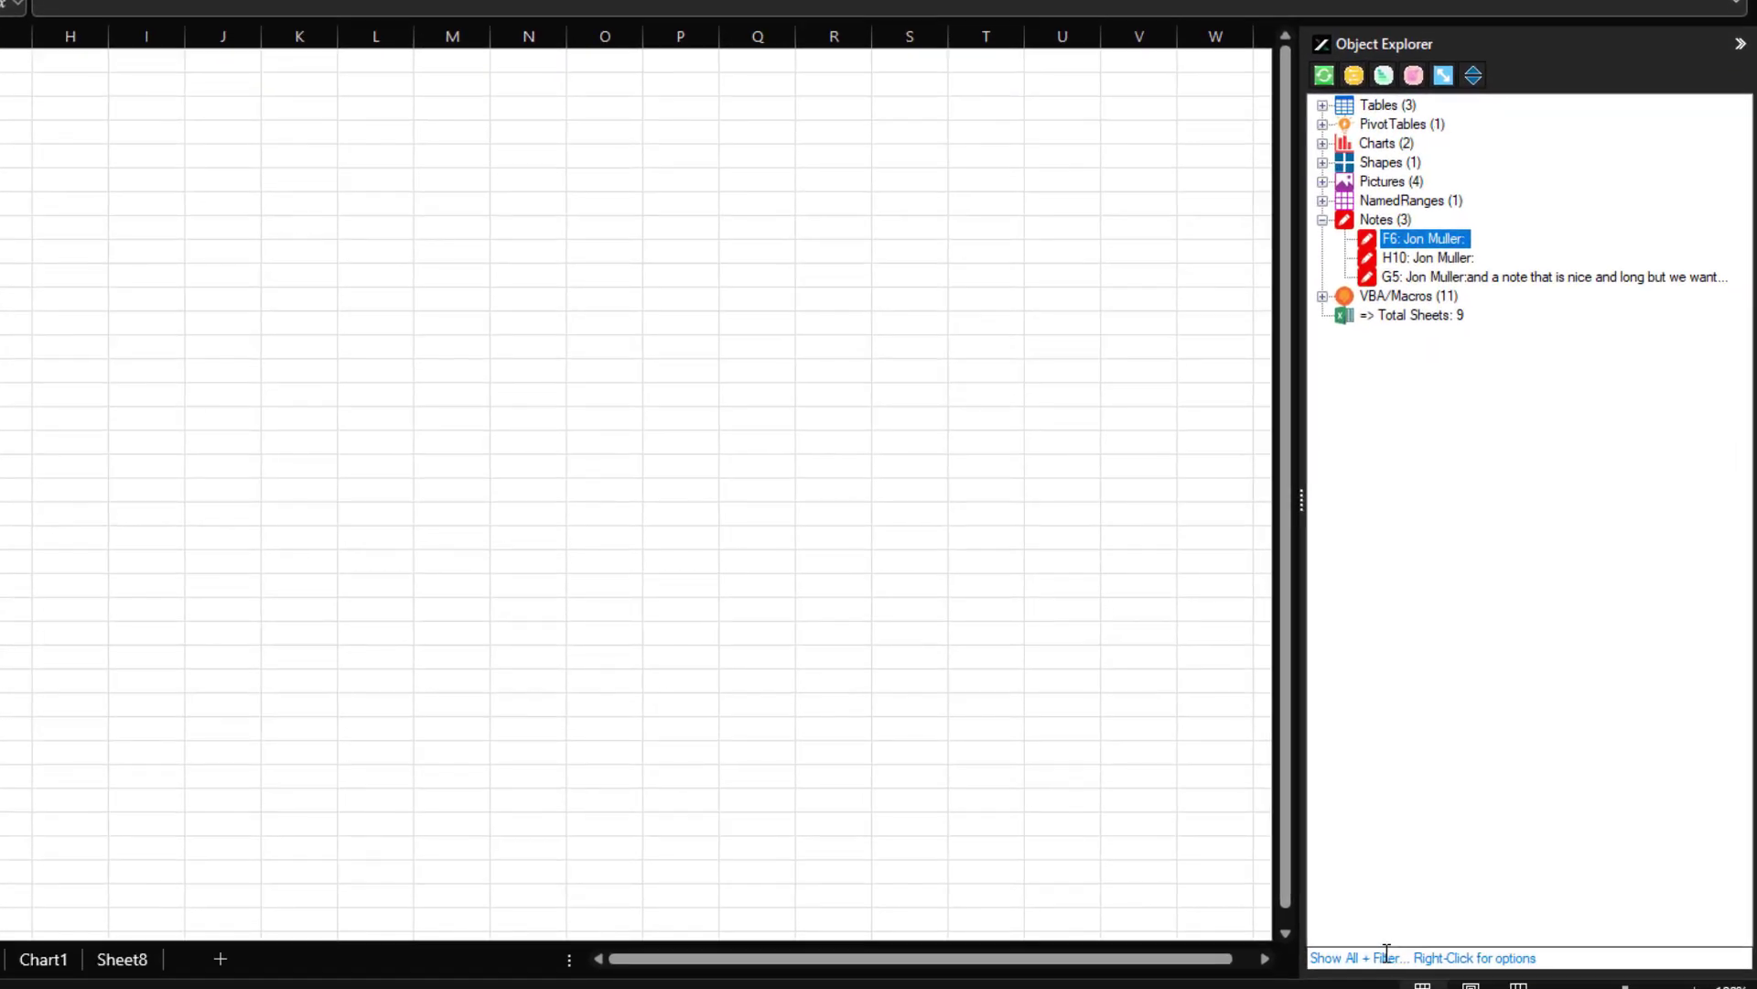
Filter the Object Explorer tree by the text foo and clear the filter again
{"action": "left_click", "coordinate": [1567, 916]}
{"action": "type", "text": "foo"}
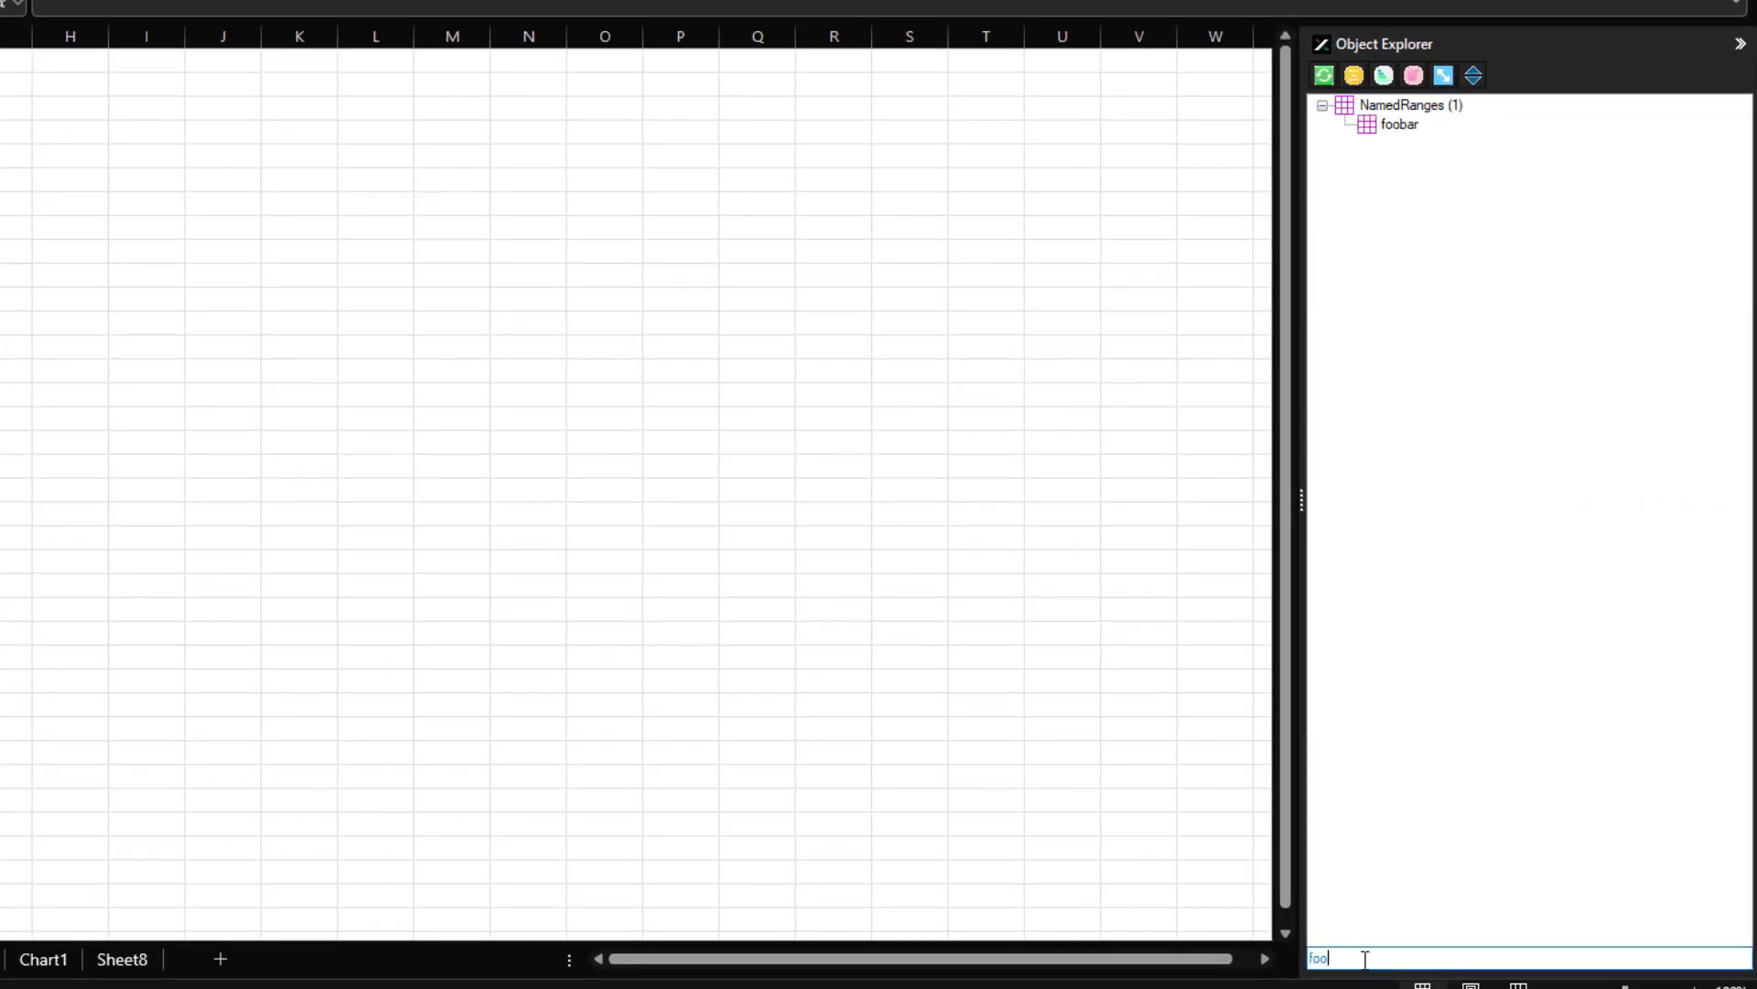
{"action": "key", "text": "BackSpace"}
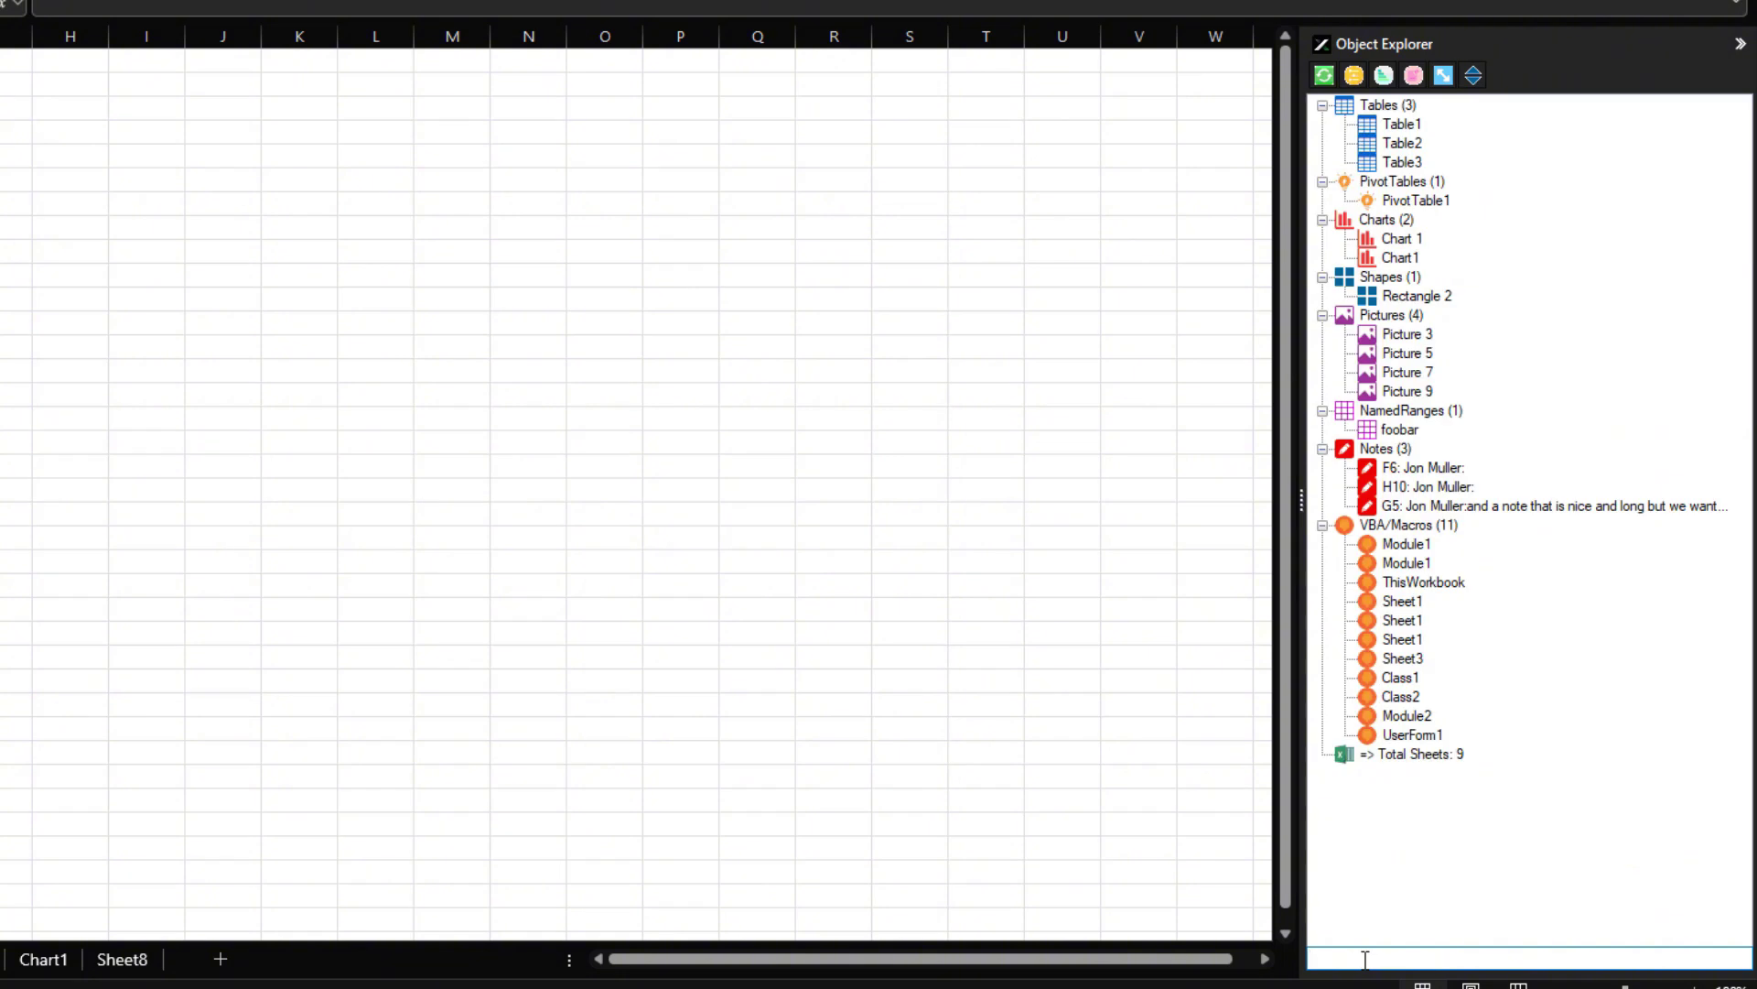
Filter the Object Explorer tree by the text abl and bring up the filter's Match Case option
{"action": "type", "text": "3"}
{"action": "key", "text": "BackSpace"}
{"action": "type", "text": "abl"}
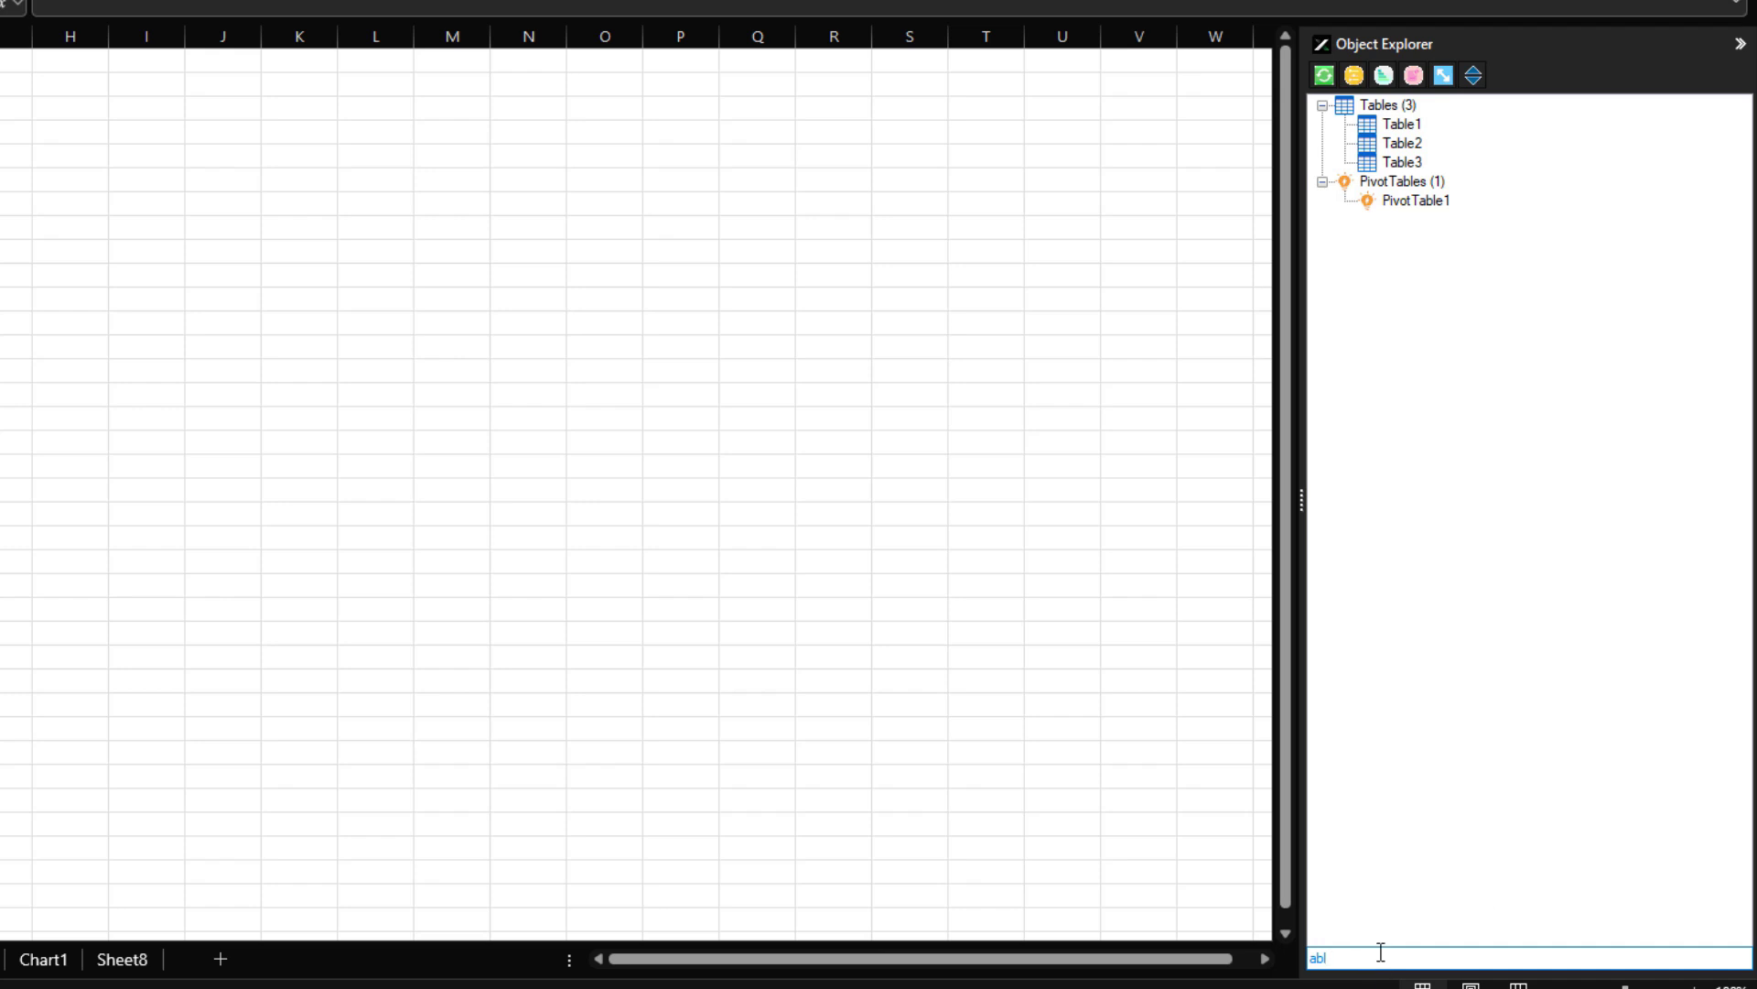
{"action": "right_click", "coordinate": [1361, 958]}
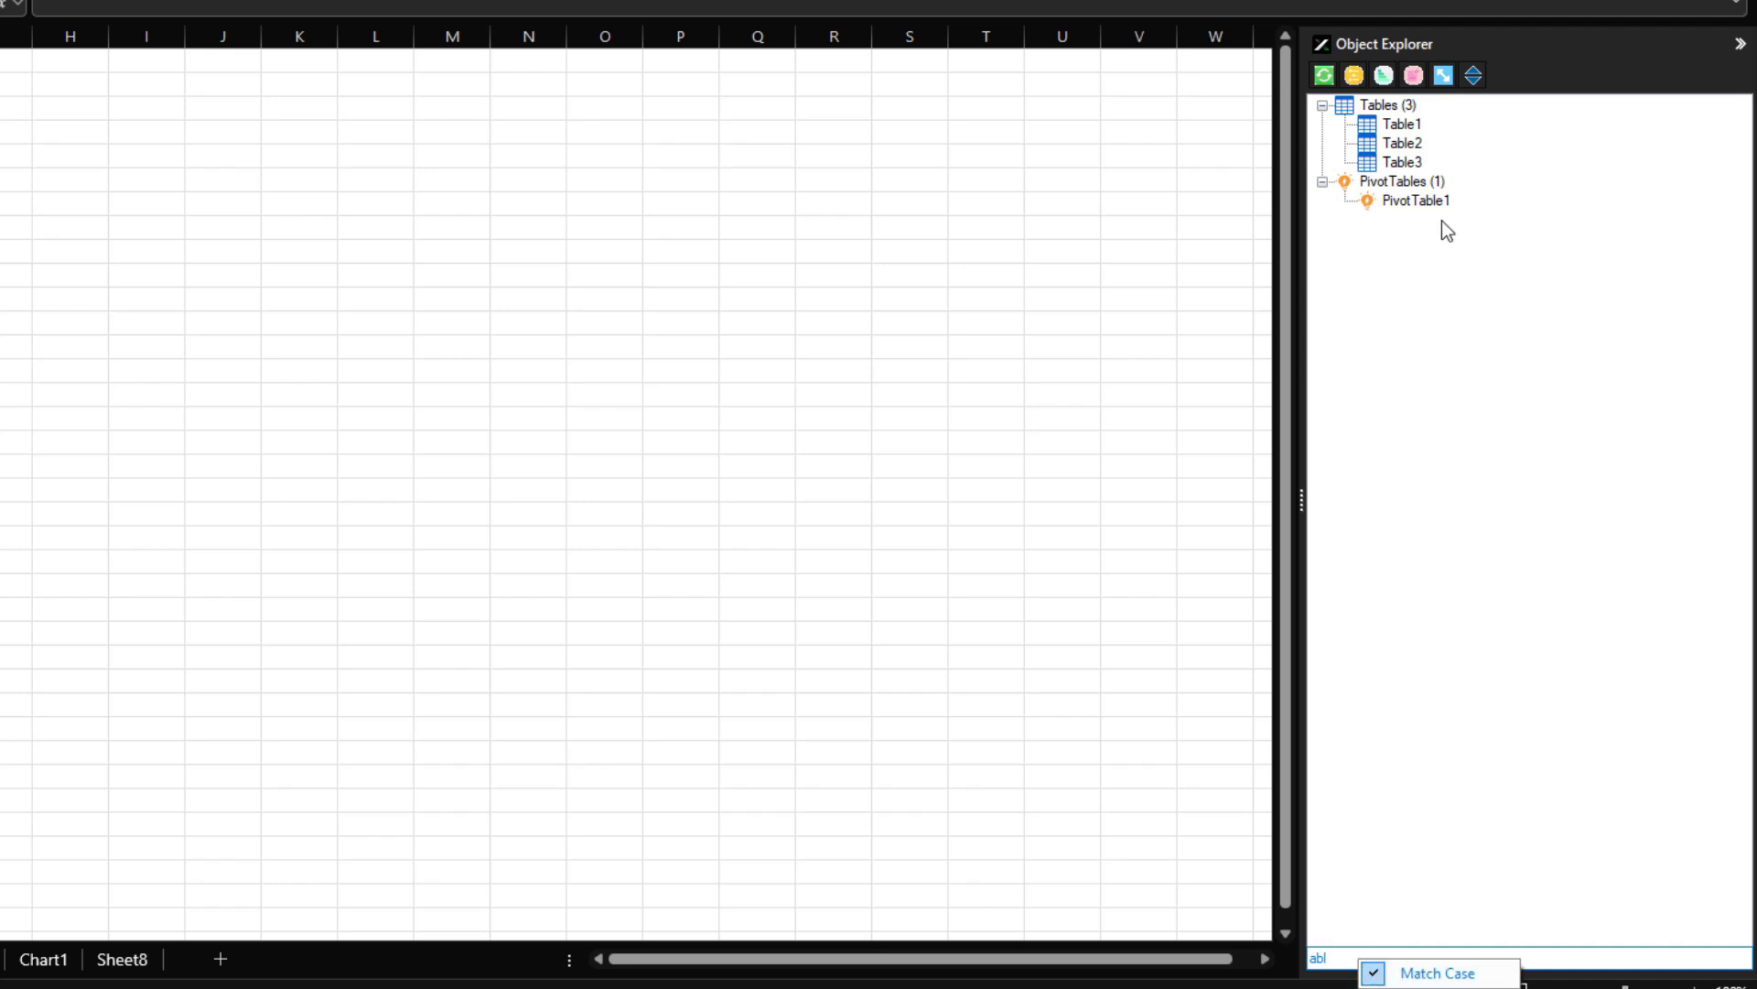
Go to Table1 from the filtered Object Explorer tree and clear the abl filter
{"action": "left_click", "coordinate": [1400, 126]}
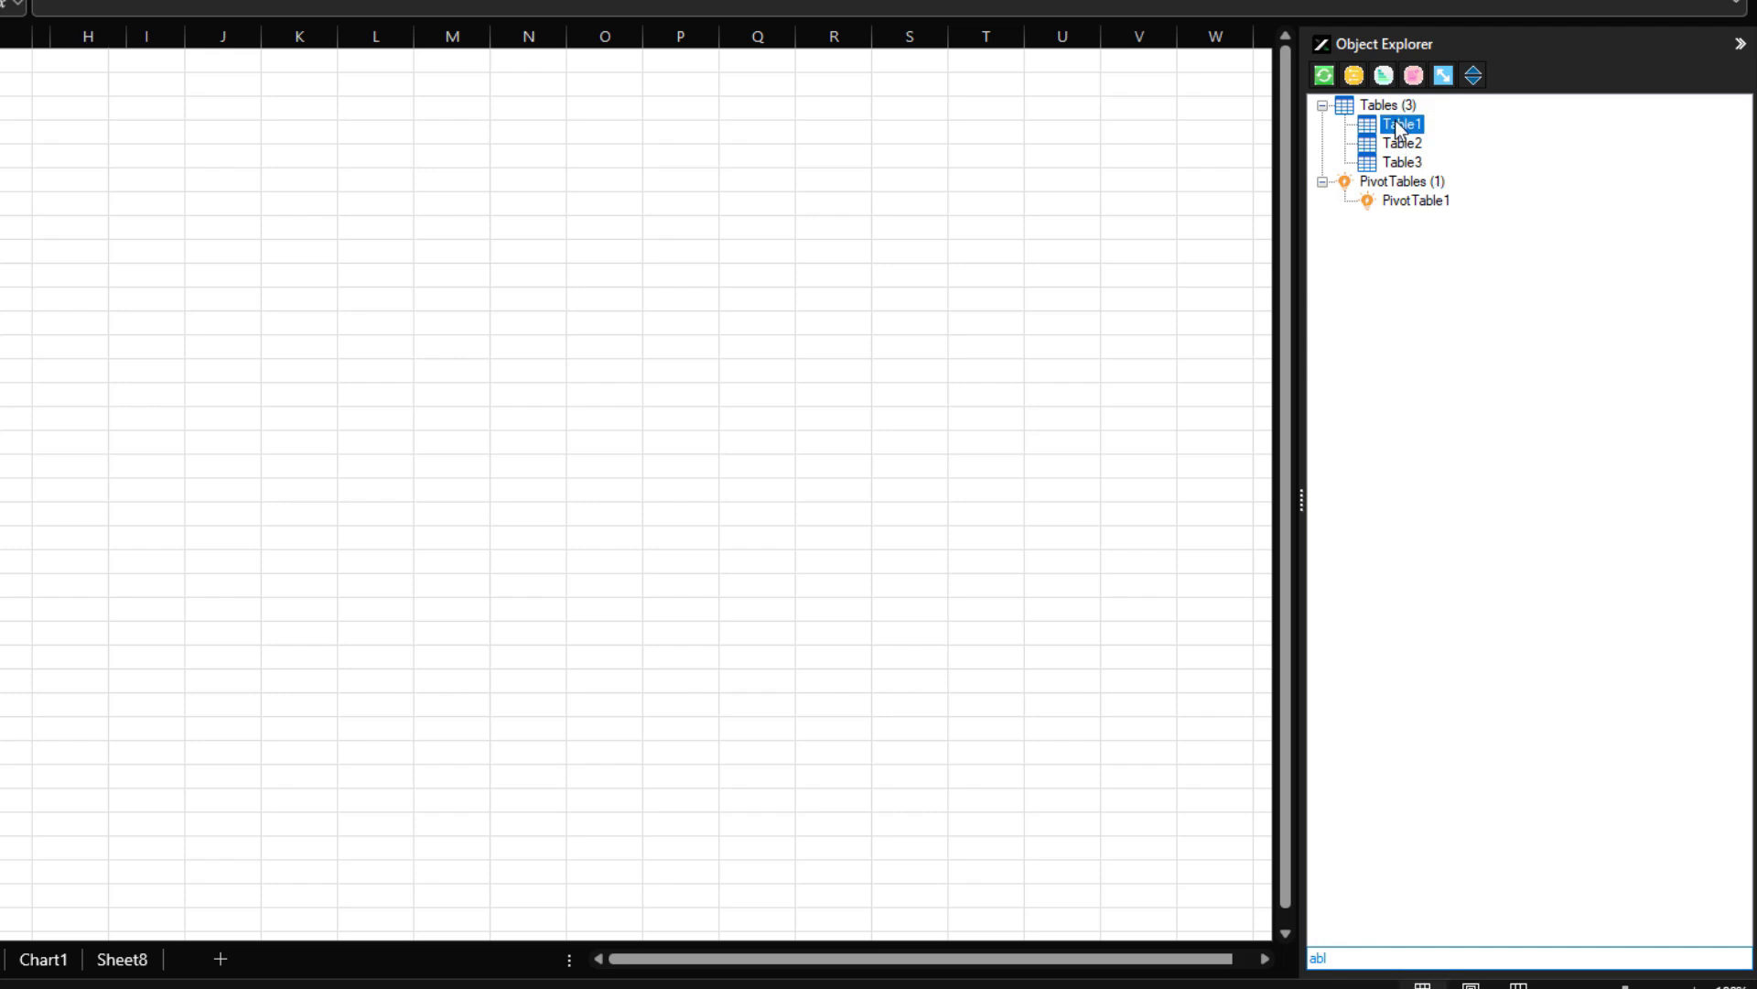
{"action": "key", "text": "Tab"}
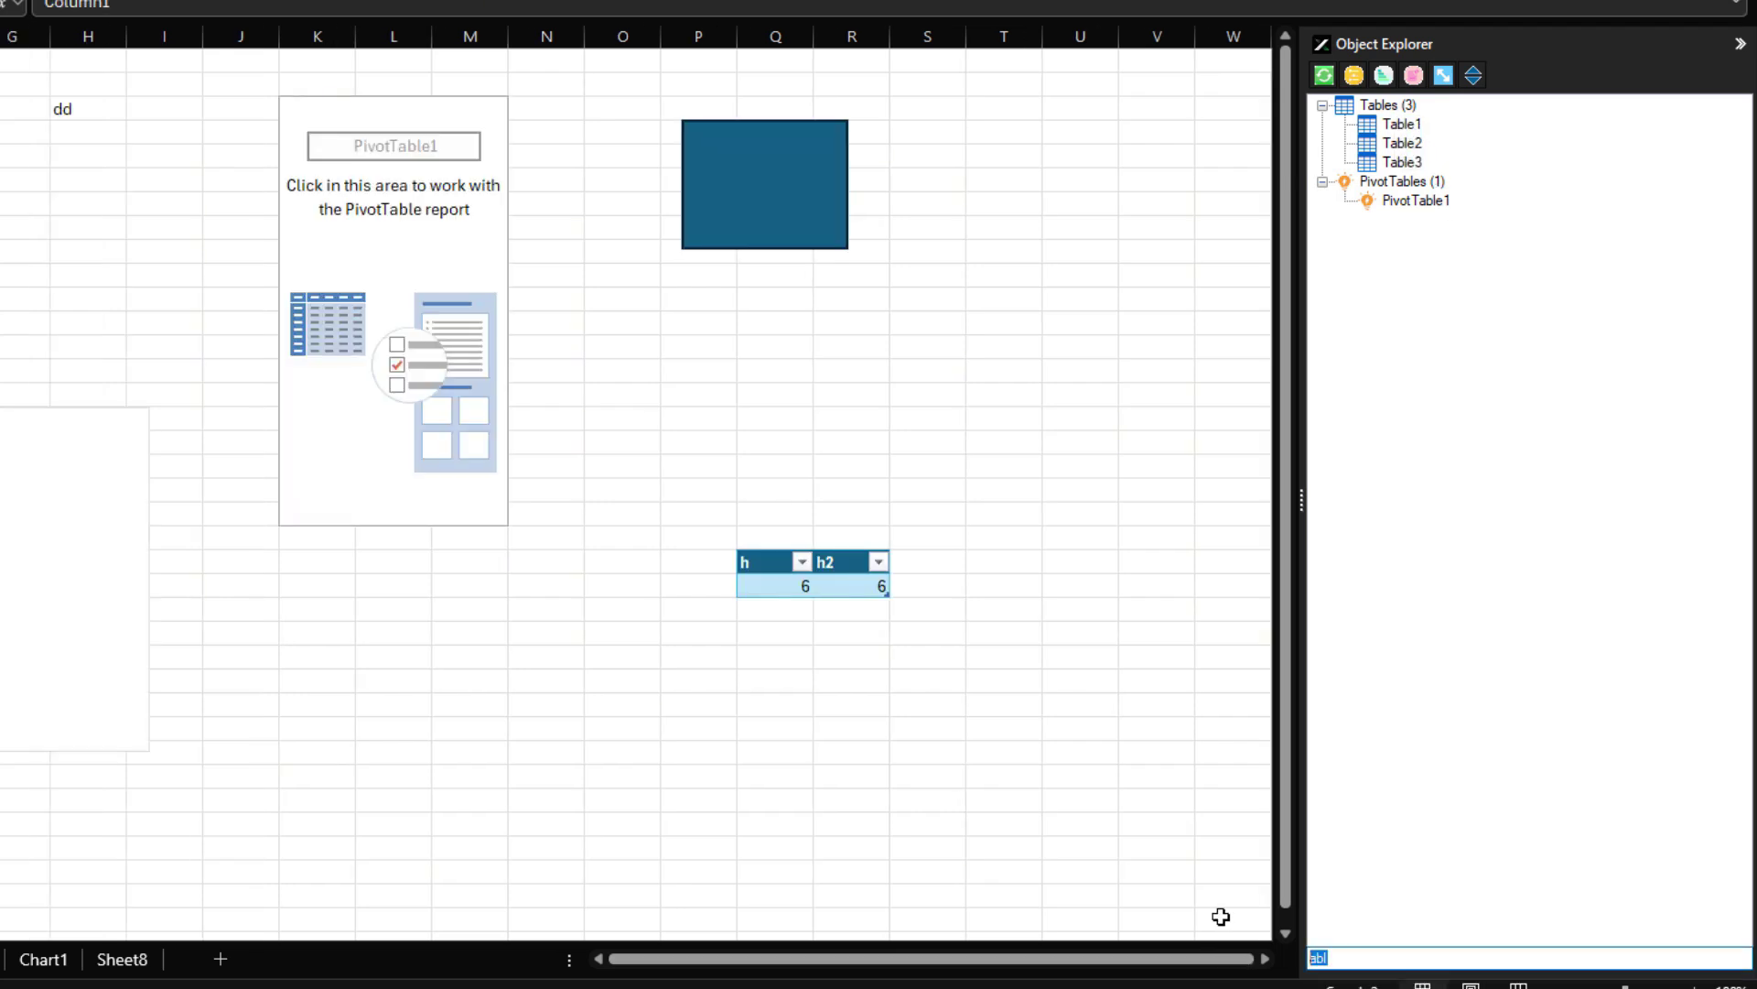
{"action": "key", "text": "BackSpace"}
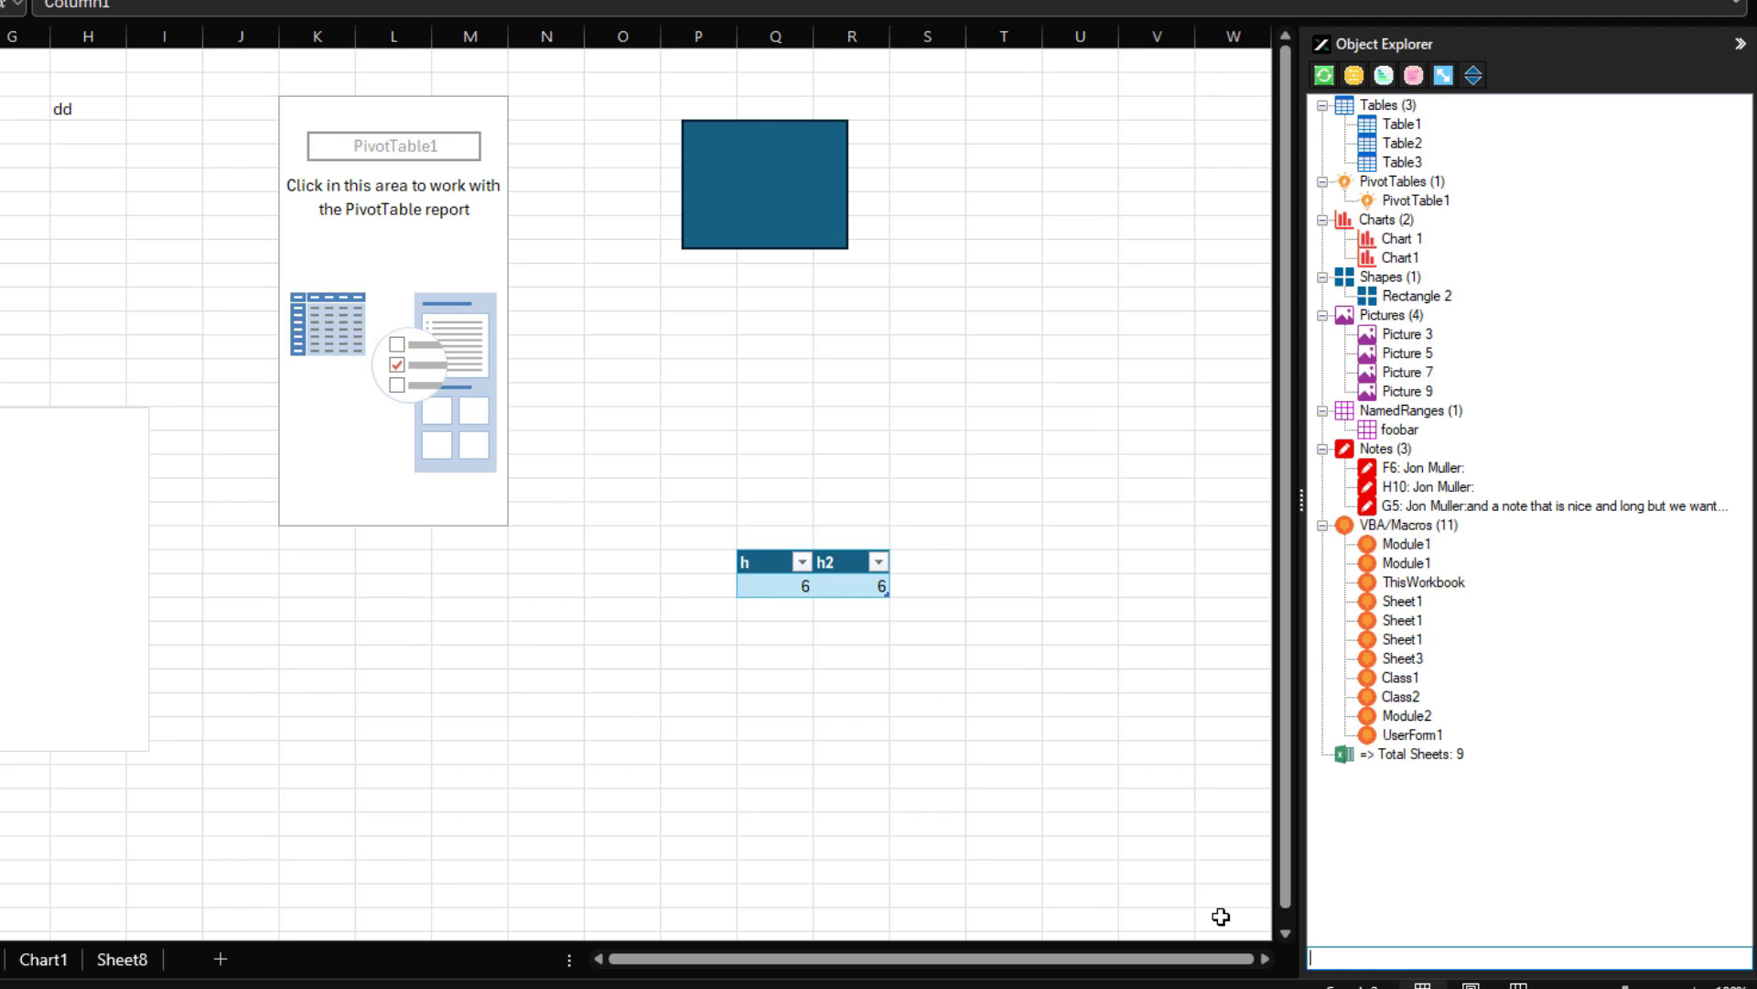
In the large workbook with the Table of Contents sheet, widen the Object Explorer and go to the SCTechnicianQualifications sheet
{"action": "key", "text": "alt+Tab"}
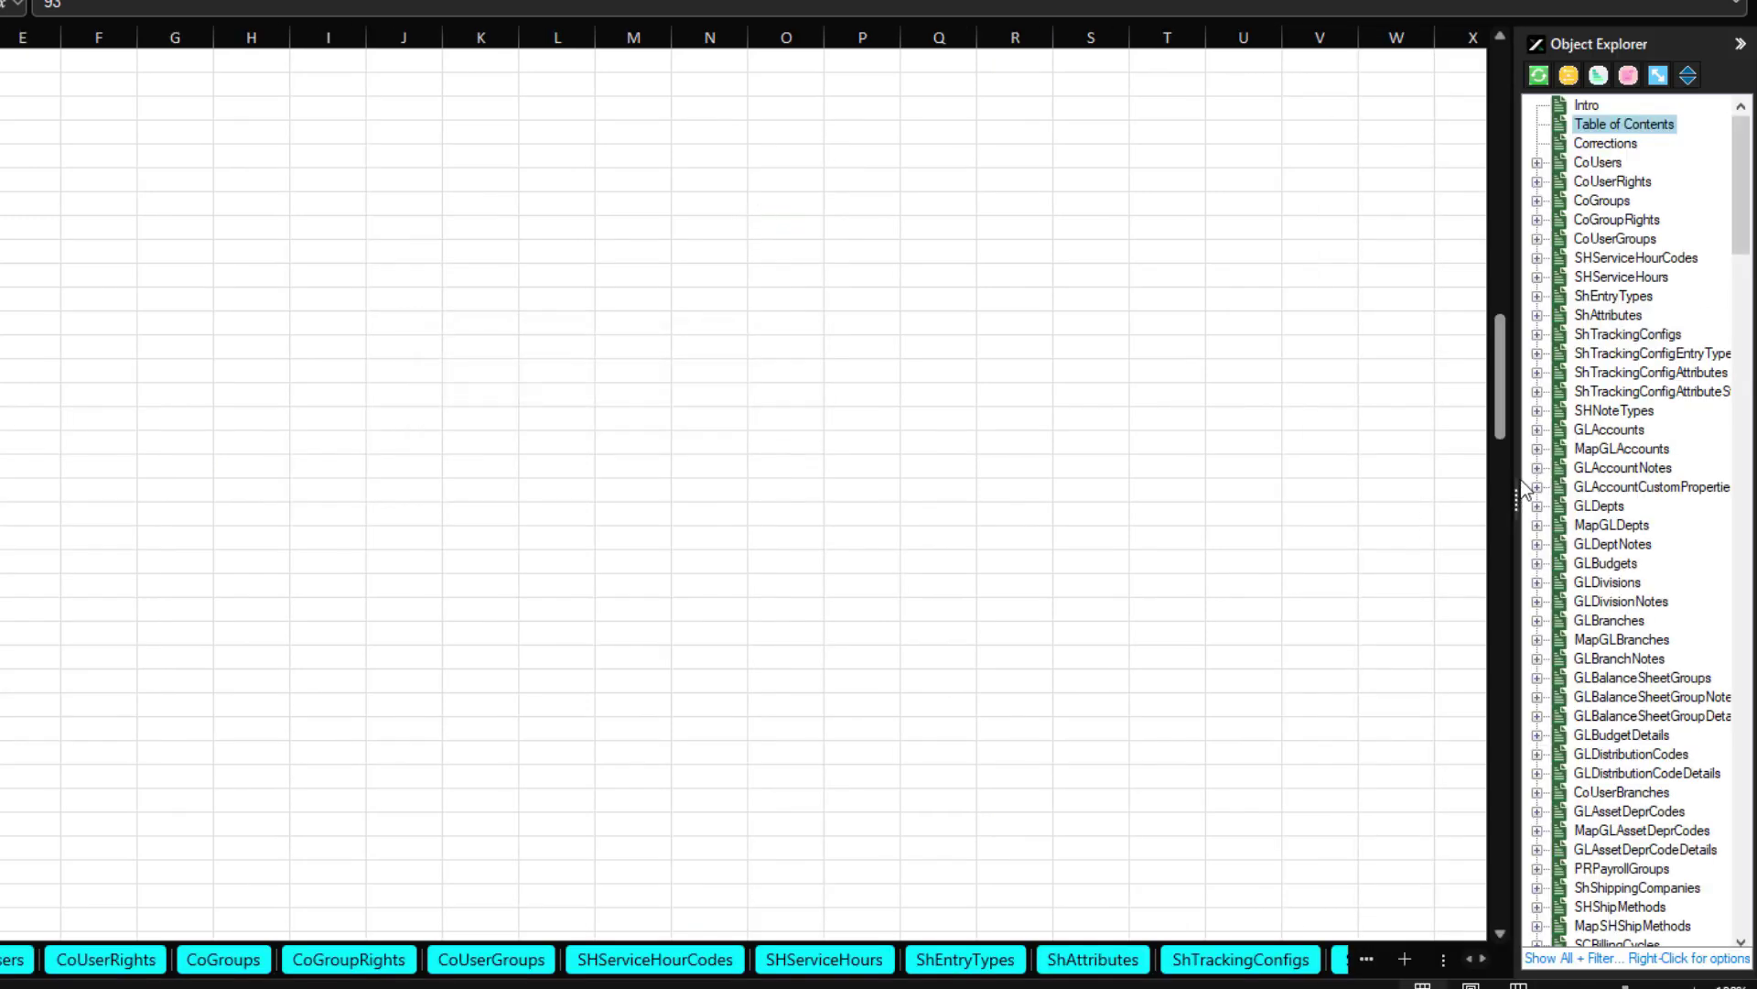
{"action": "left_click_drag", "start_coordinate": [1510, 267], "coordinate": [1399, 261]}
{"action": "left_click_drag", "start_coordinate": [1742, 161], "coordinate": [1751, 824]}
{"action": "left_click", "coordinate": [1523, 696]}
{"action": "left_click", "coordinate": [1512, 563]}
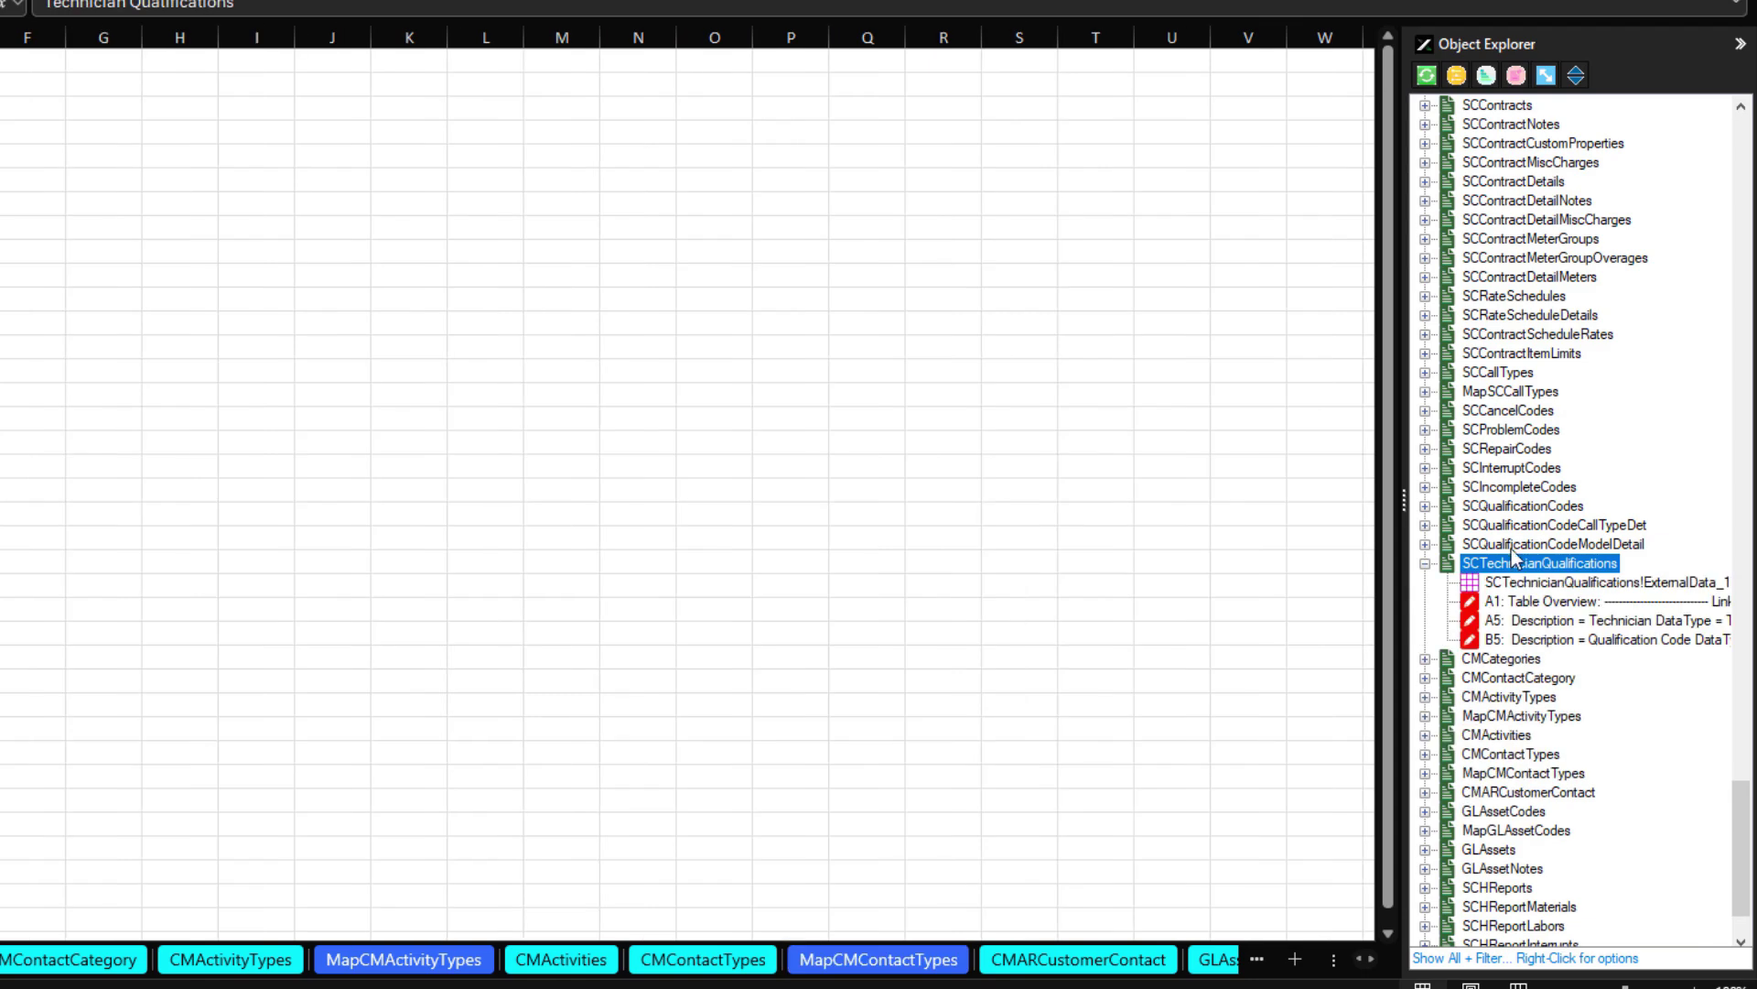
Go to the SCCallTypes sheet through its tree node and widen the Object Explorer further to read its notes
{"action": "left_click", "coordinate": [1510, 375]}
{"action": "left_click_drag", "start_coordinate": [1405, 389], "coordinate": [1215, 392]}
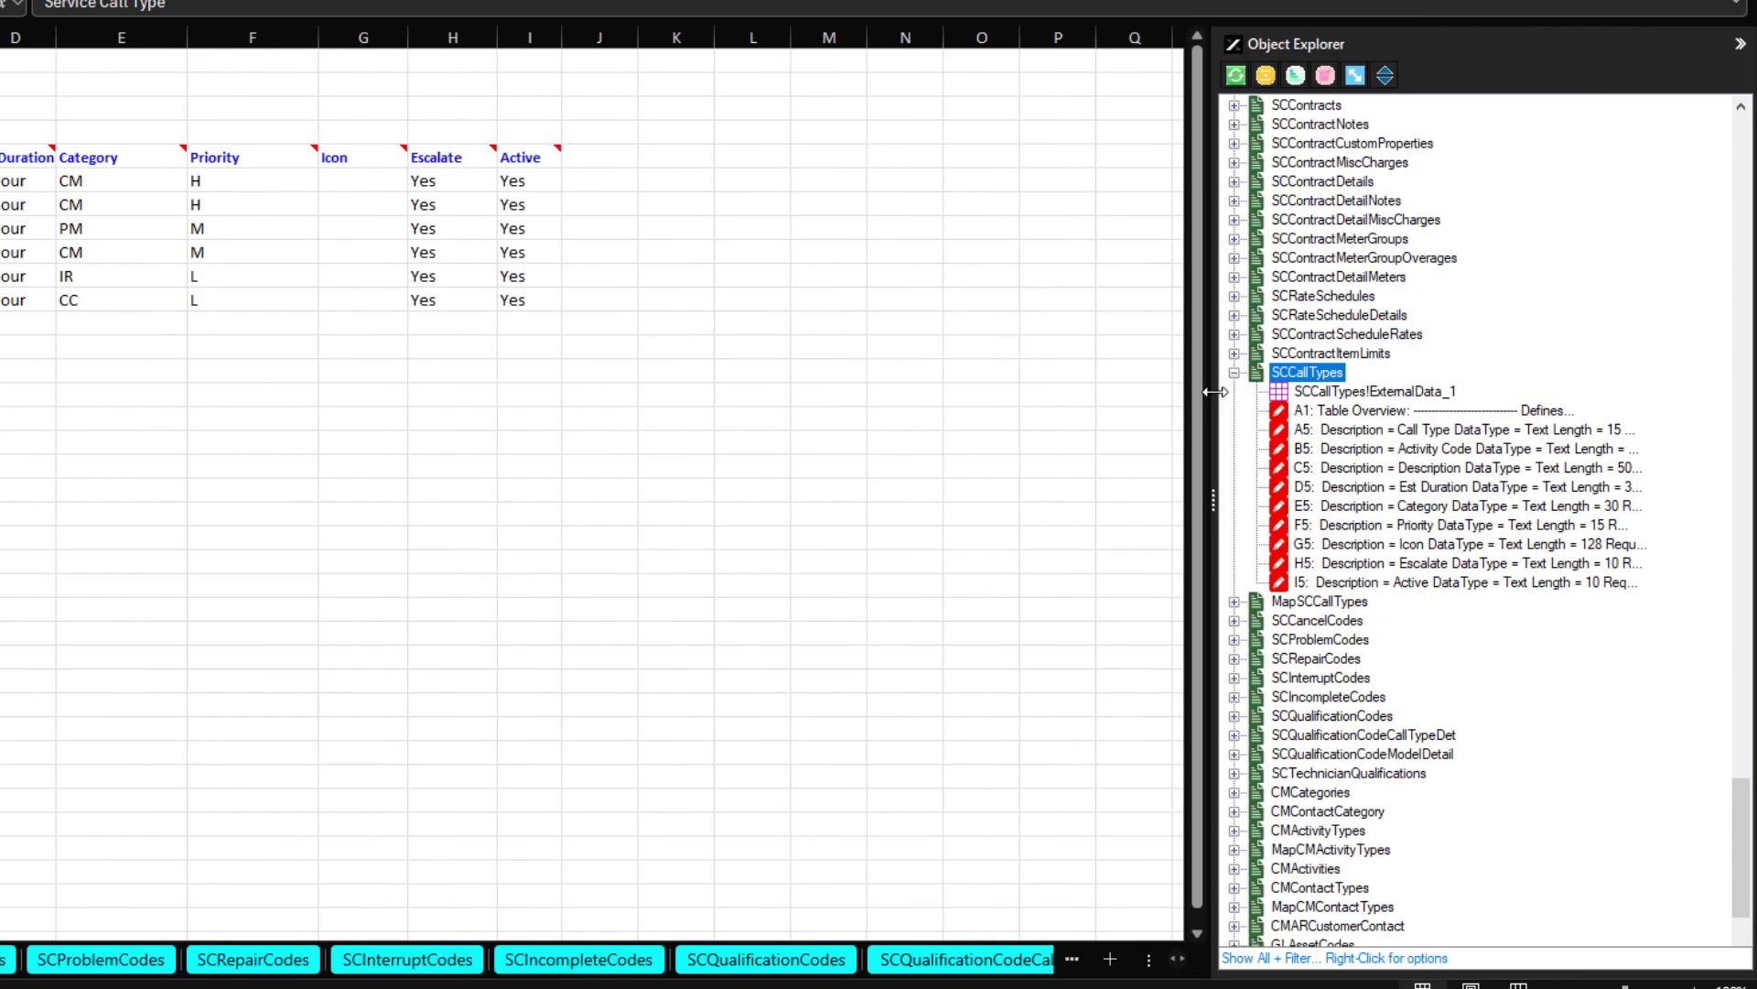
{"action": "mouse_move", "coordinate": [1469, 526]}
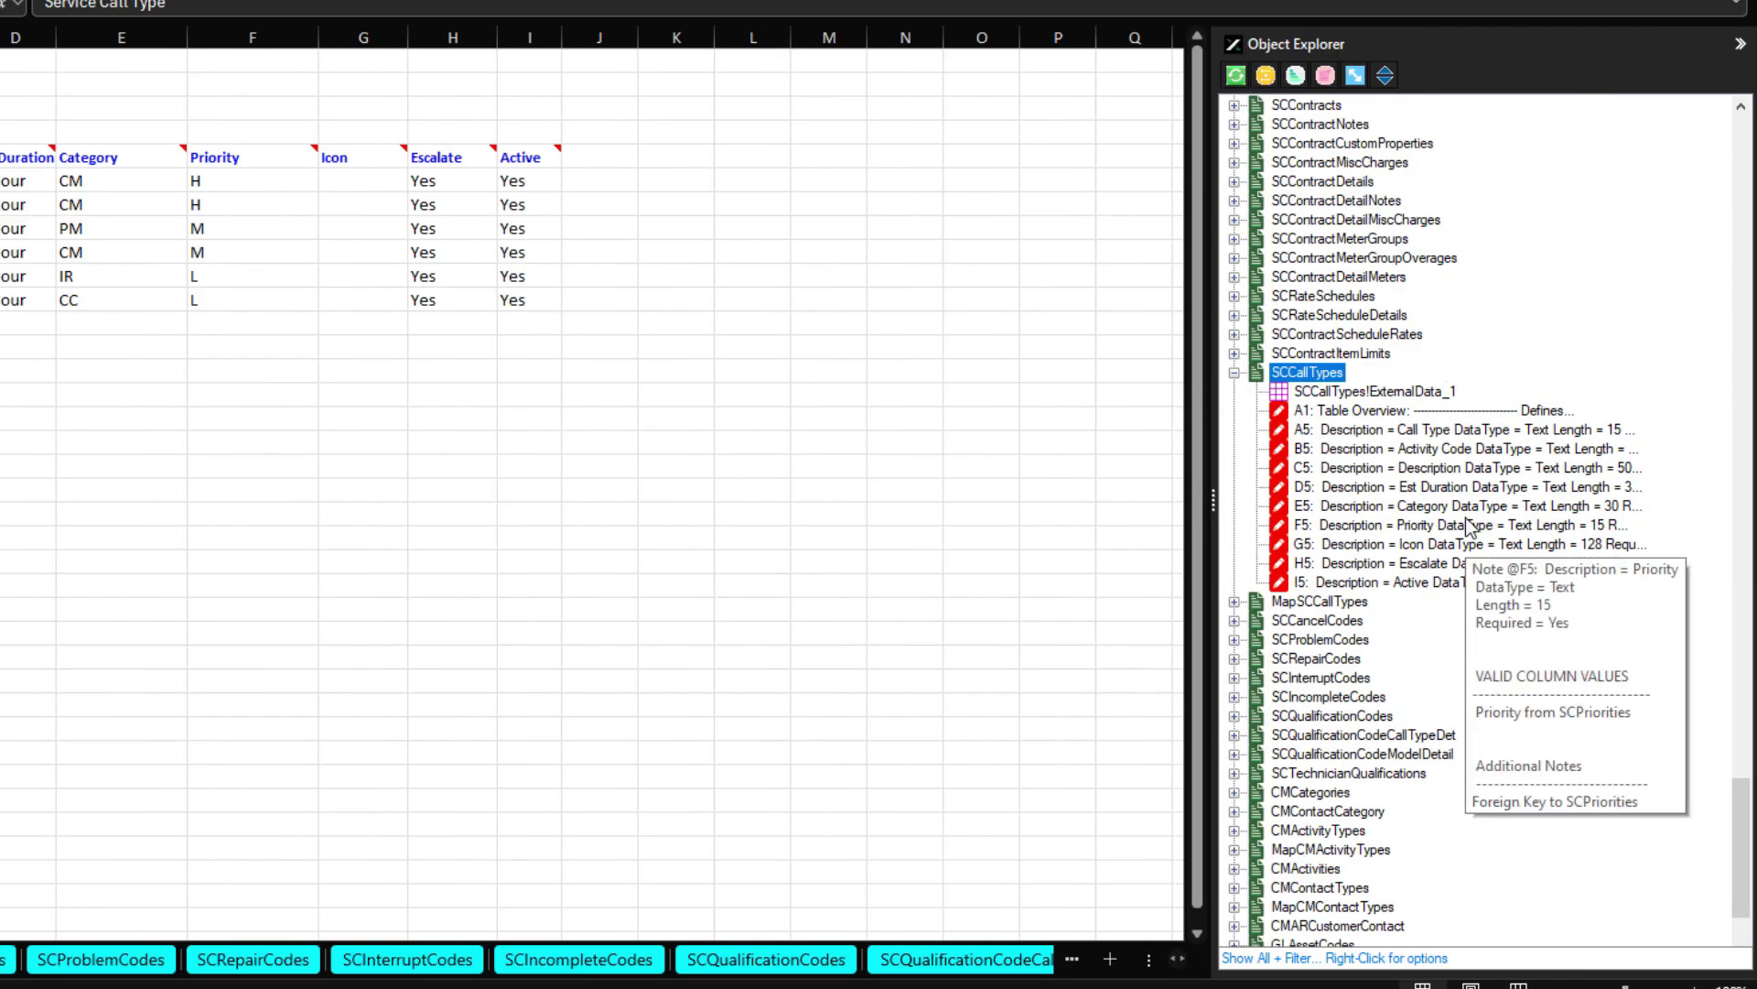
Filter the large workbook's Object Explorer tree by the text Odom
{"action": "left_click", "coordinate": [1300, 957]}
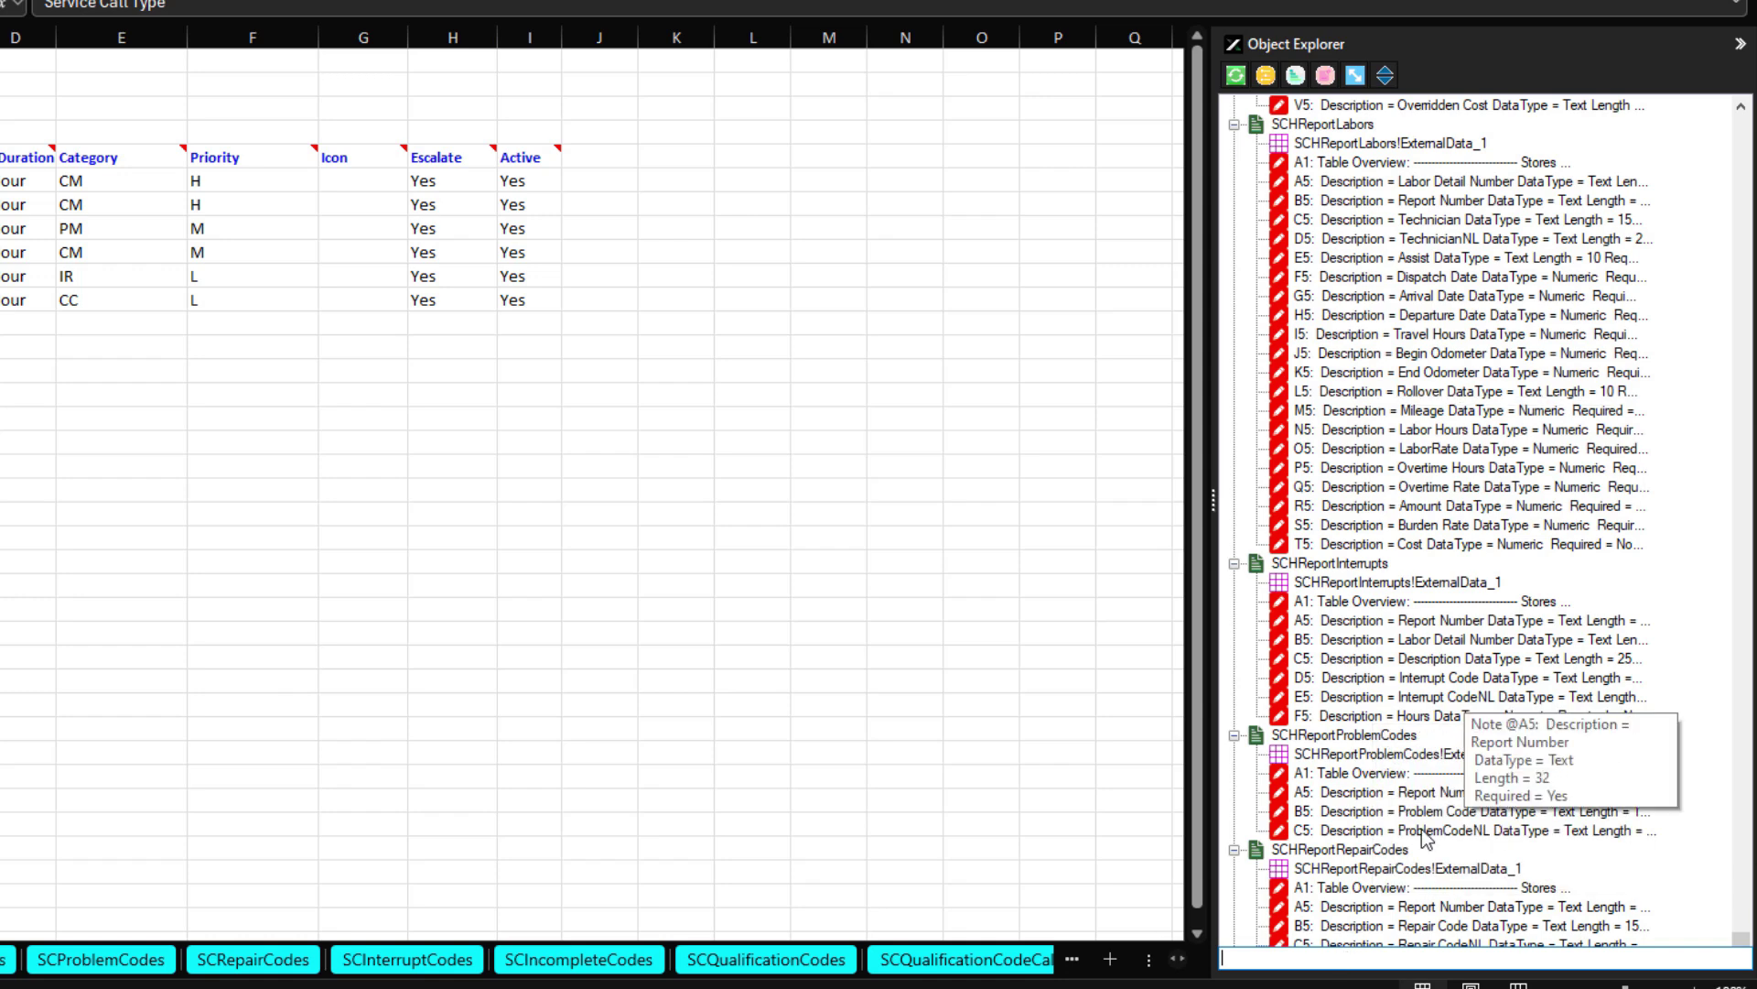
{"action": "type", "text": "Odom"}
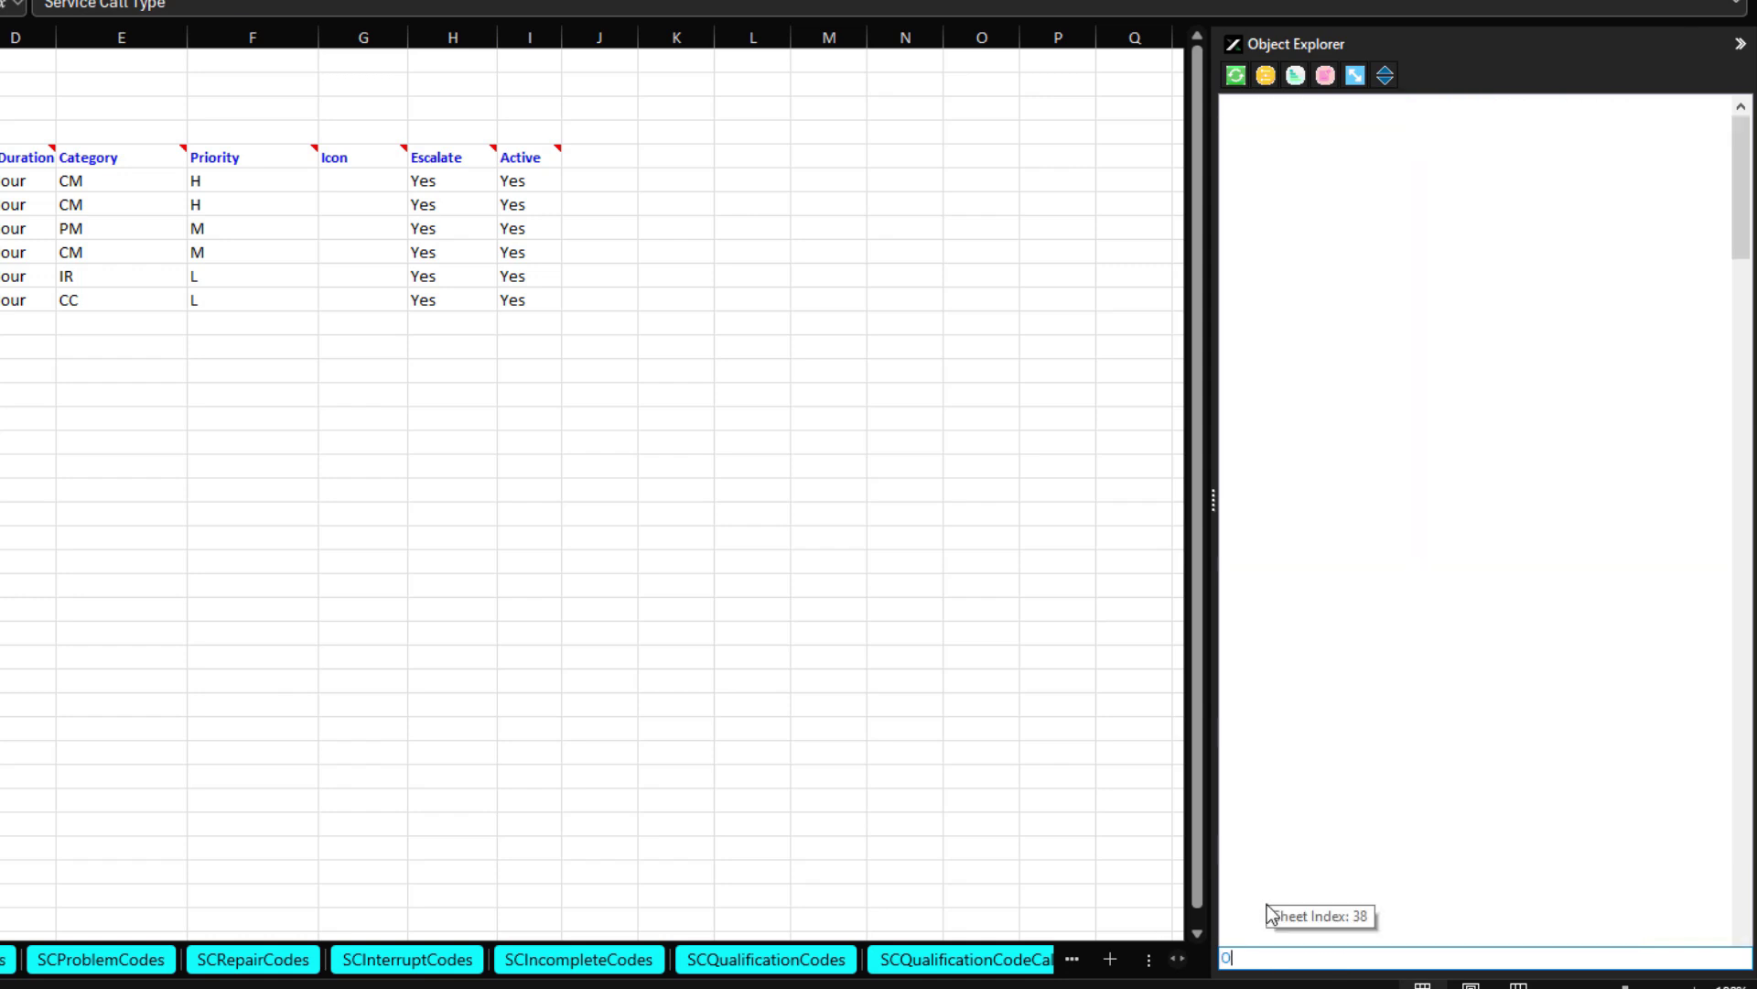